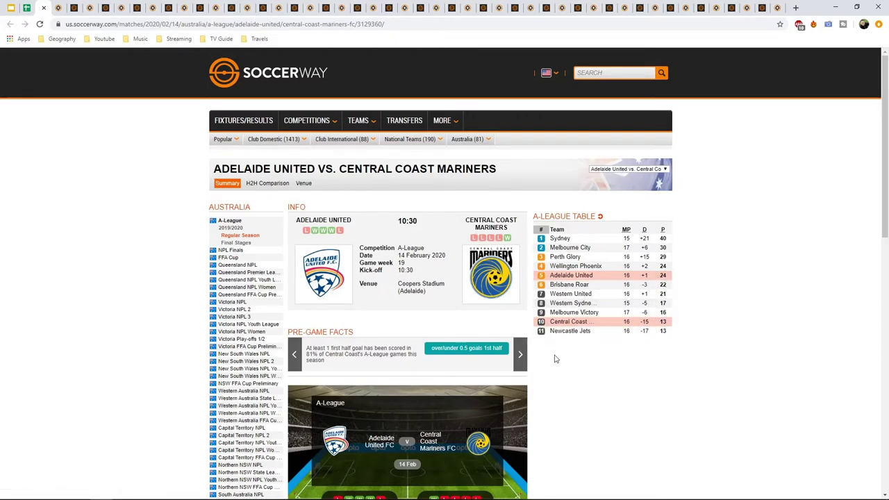
# Review Adelaide United's home matches and Central Coast Mariners' away matches, including the Mariners' previous page of away results.
pyautogui.scroll(-5, 555, 359)
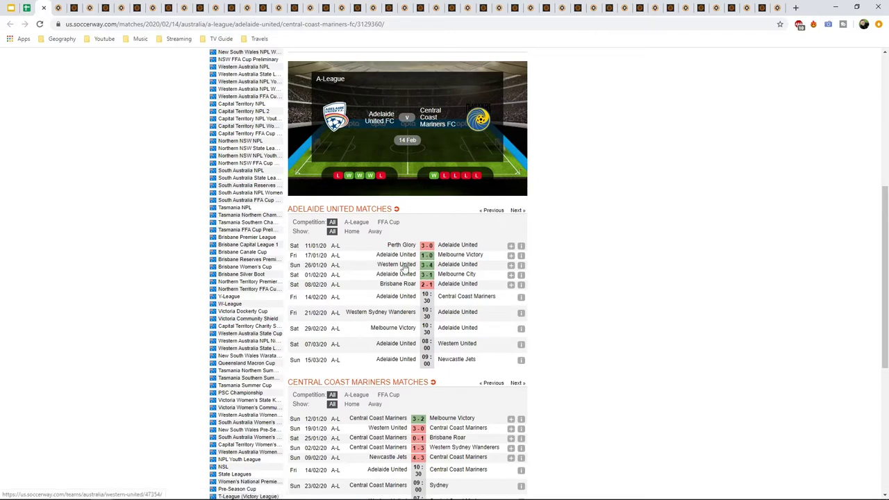
pyautogui.click(351, 232)
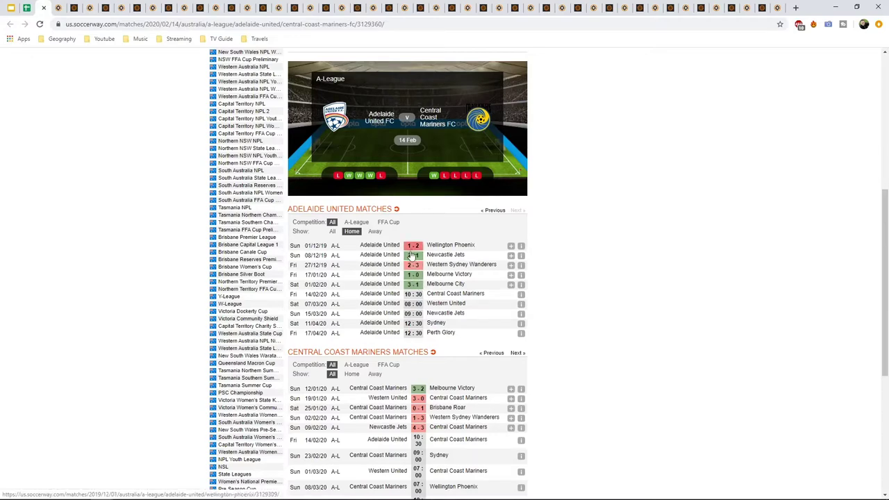
pyautogui.scroll(-3, 413, 276)
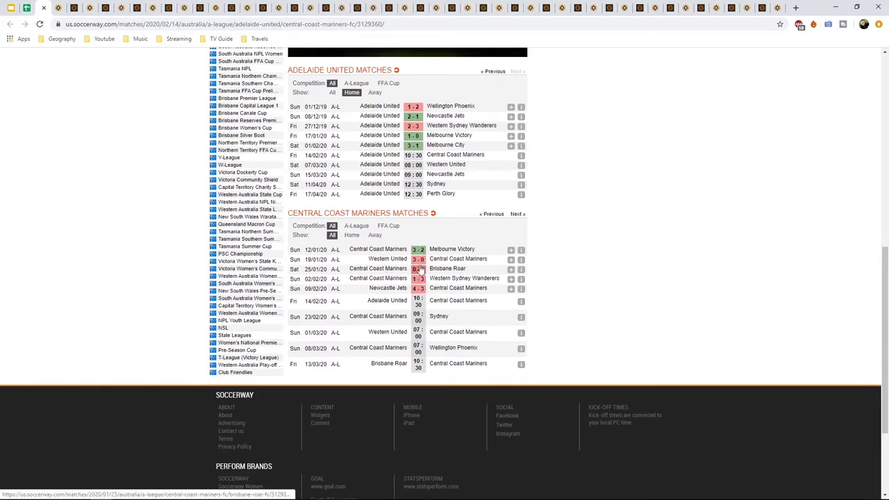
pyautogui.click(374, 236)
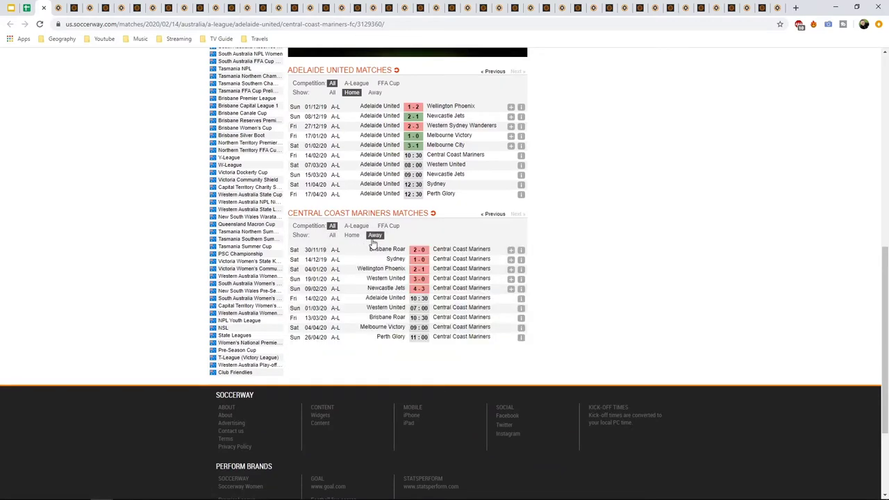
pyautogui.click(495, 214)
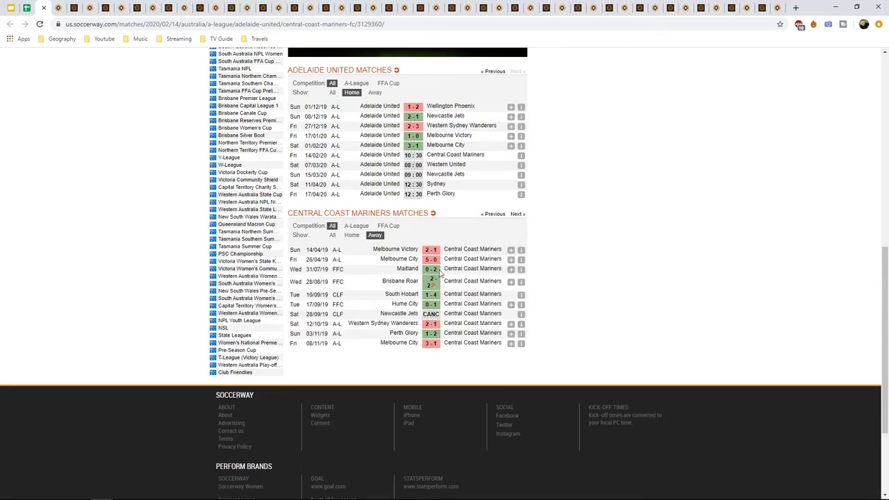
pyautogui.click(517, 215)
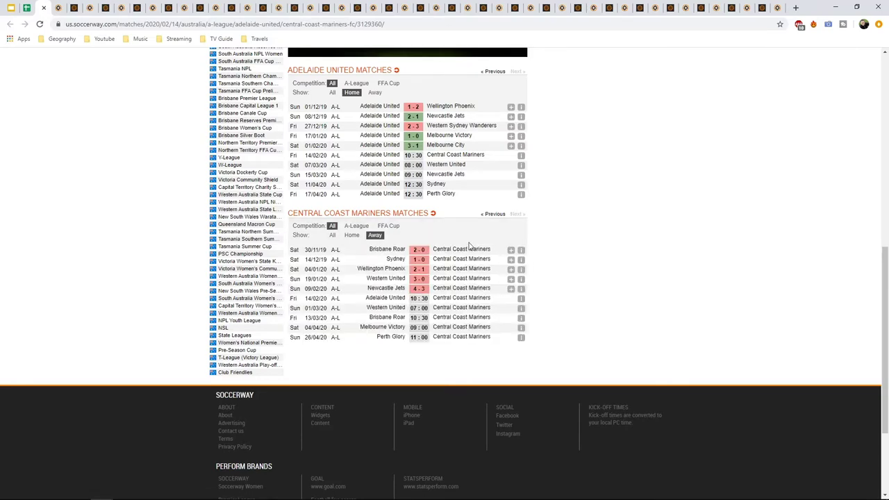
pyautogui.scroll(5, 540, 260)
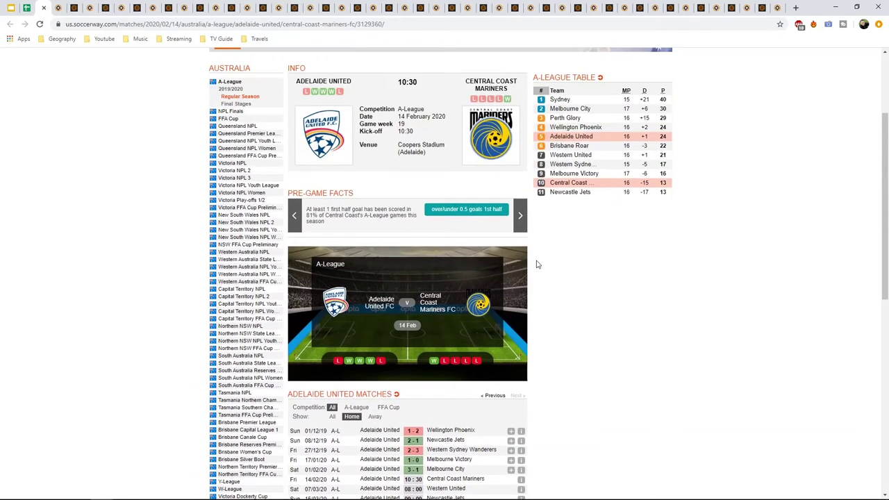
# In the FBS Odds spreadsheet, examine the Adelaide United row's 1, 2 and X2 odds, its bet and its bookmaker odds.
pyautogui.click(28, 9)
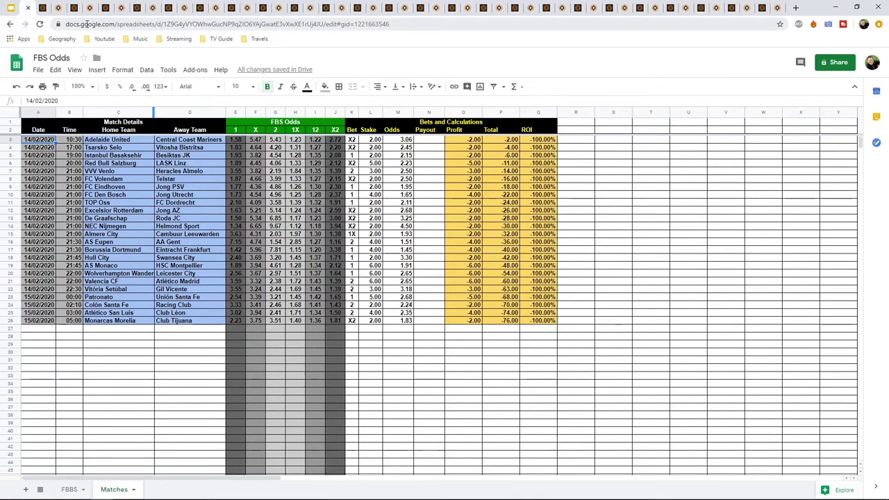
pyautogui.click(238, 143)
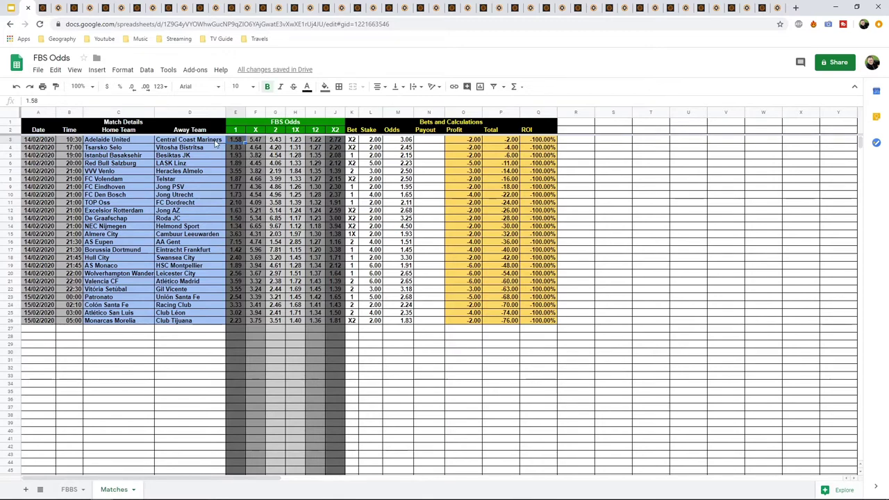
pyautogui.click(275, 141)
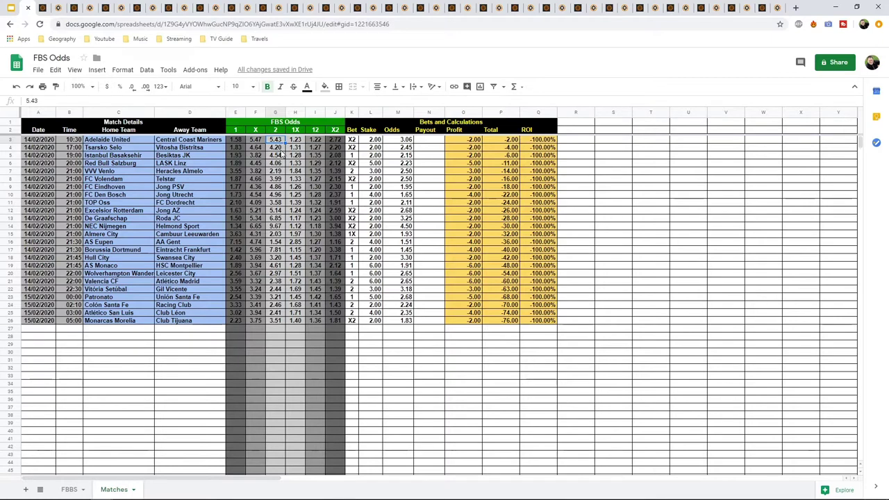
pyautogui.click(352, 141)
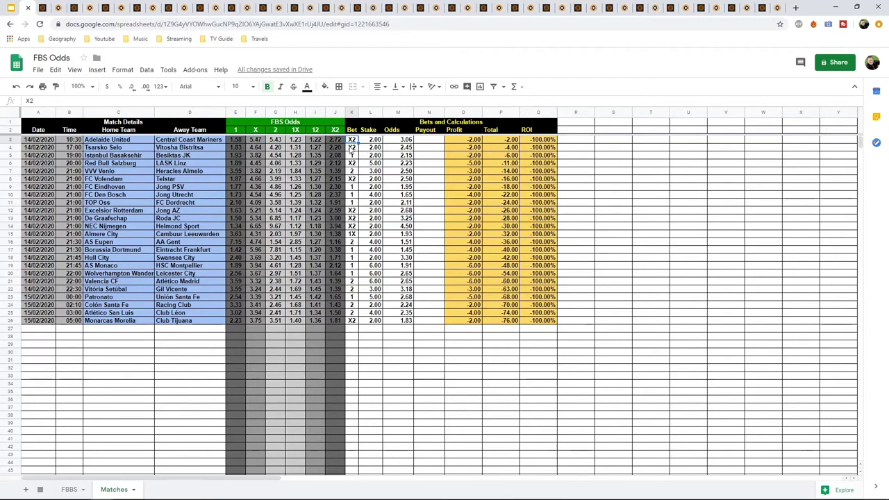
pyautogui.click(401, 141)
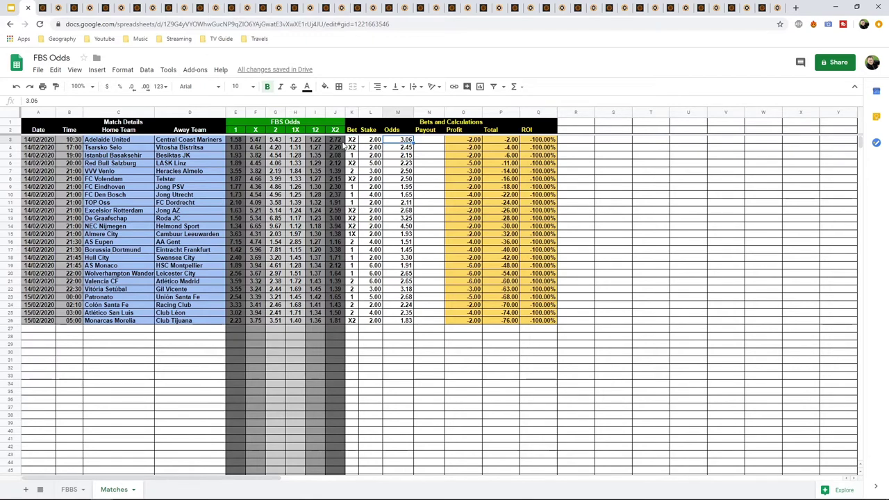
pyautogui.click(337, 143)
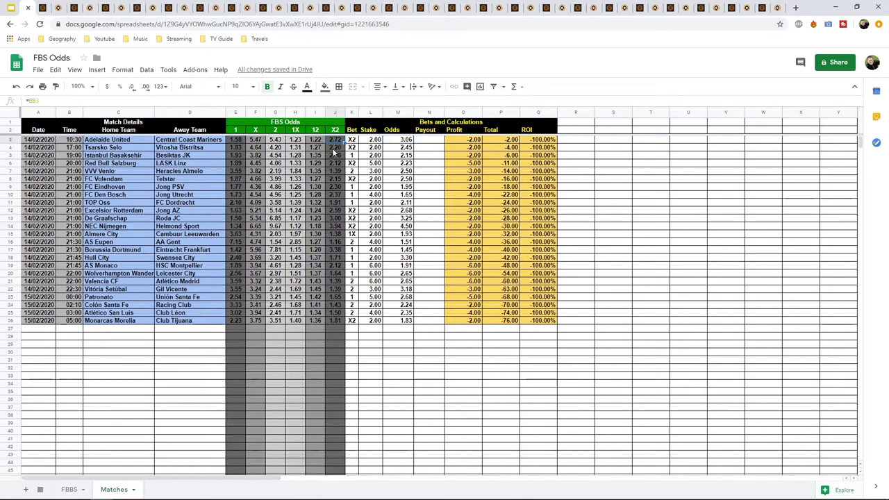
# Check the Adelaide United match's double chance odds on OddsPortal and close both of that match's pages.
pyautogui.click(58, 8)
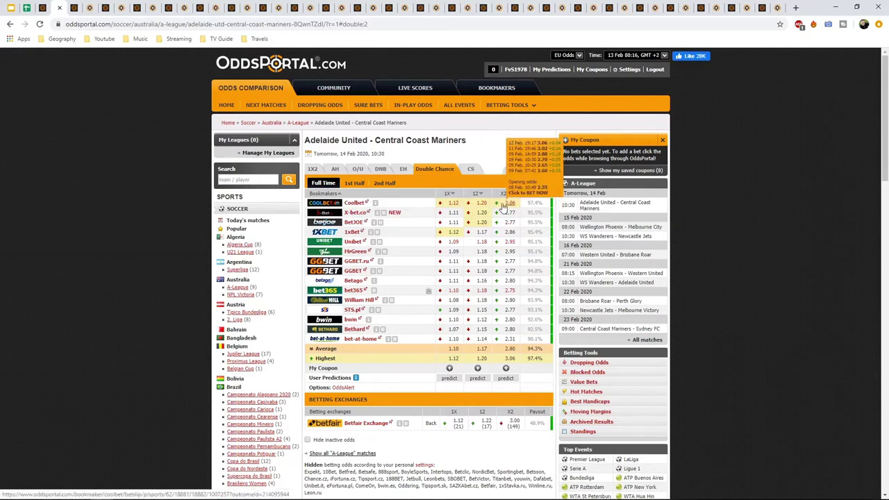
pyautogui.click(59, 9)
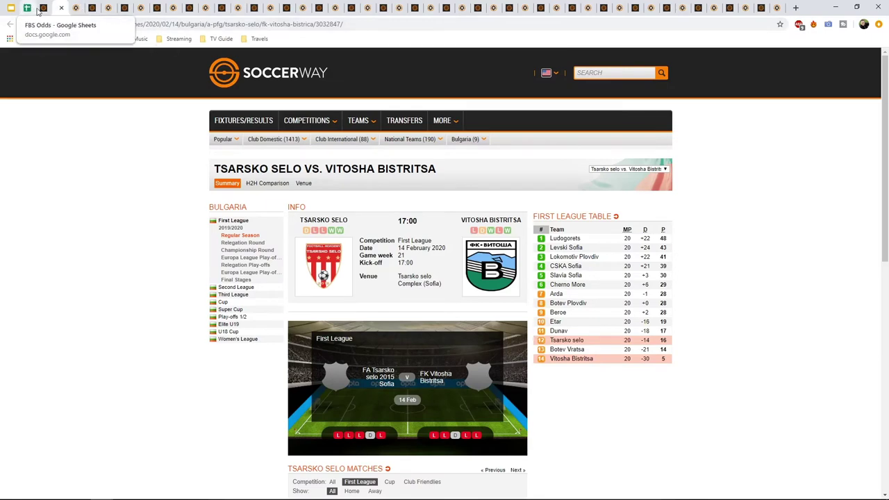
pyautogui.click(44, 8)
pyautogui.click(46, 9)
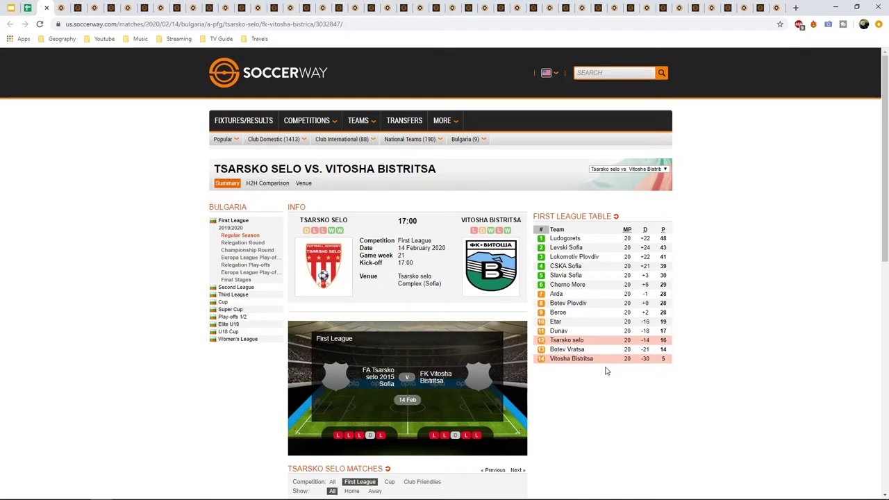
# Review Tsarsko Selo's home matches and Vitosha Bistritsa's away matches alongside the First League table.
pyautogui.scroll(-4, 605, 371)
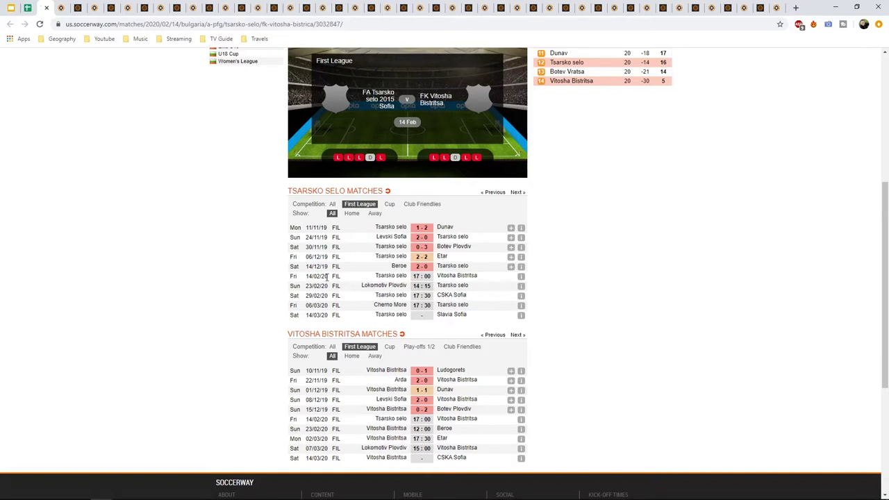
pyautogui.click(353, 214)
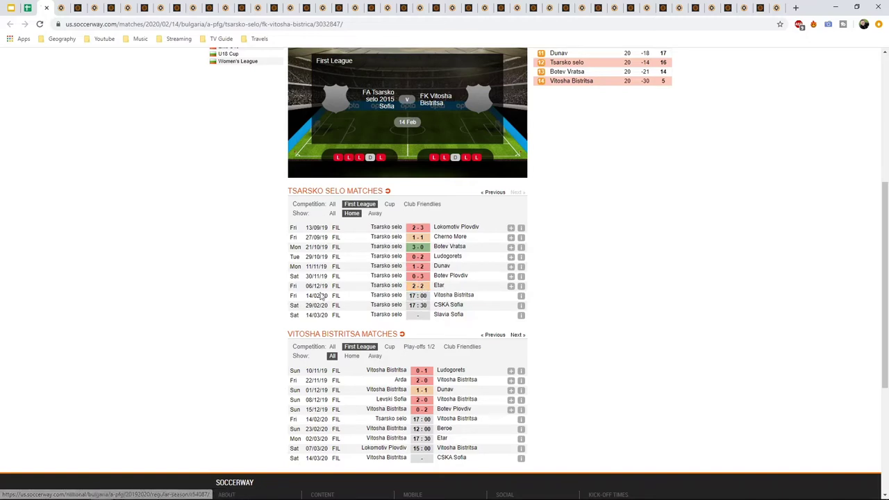
pyautogui.scroll(-3, 327, 305)
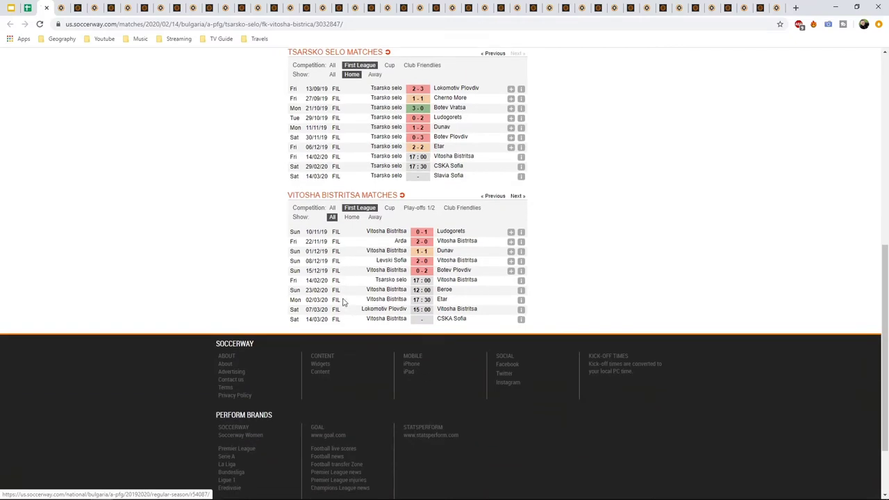
pyautogui.click(374, 218)
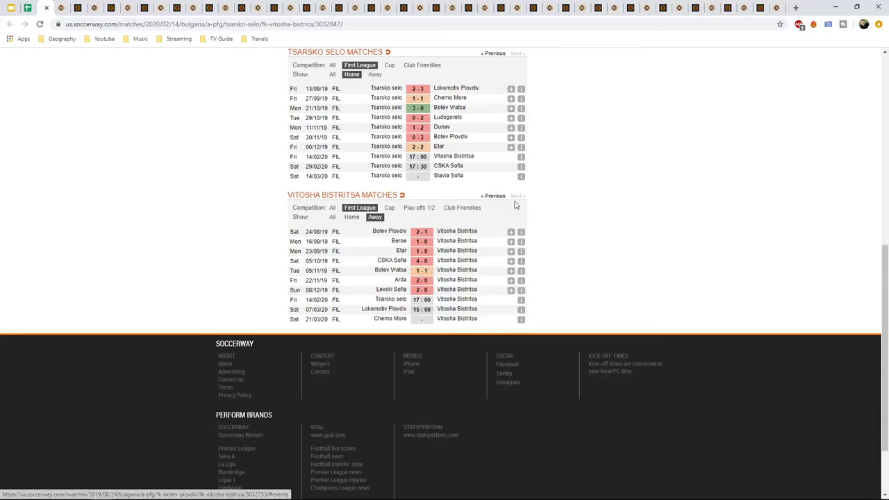
pyautogui.scroll(3, 545, 245)
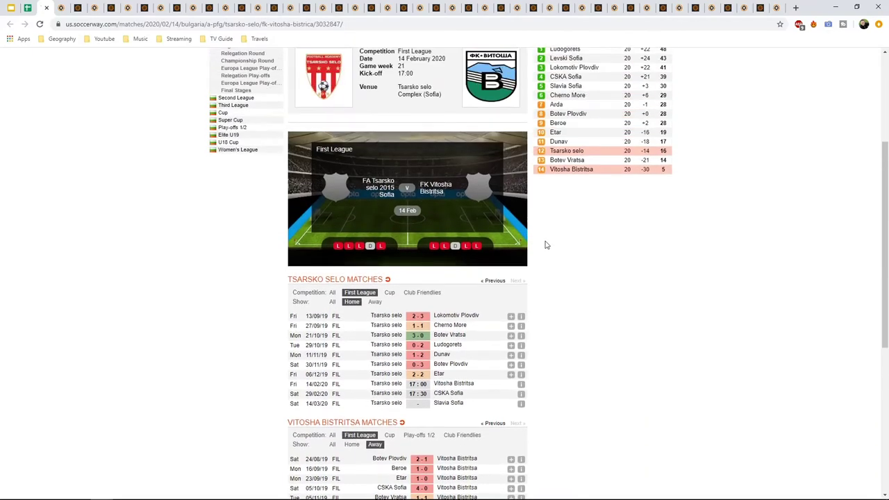
pyautogui.scroll(1, 545, 245)
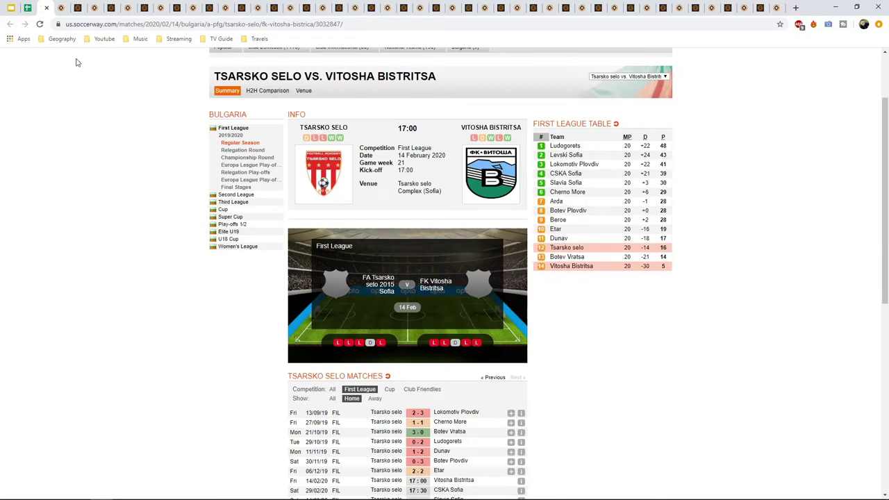
# In the FBS Odds spreadsheet, compare the Tsarsko Selo row's 1, 2 and X2 odds with its bookmaker odds.
pyautogui.click(29, 9)
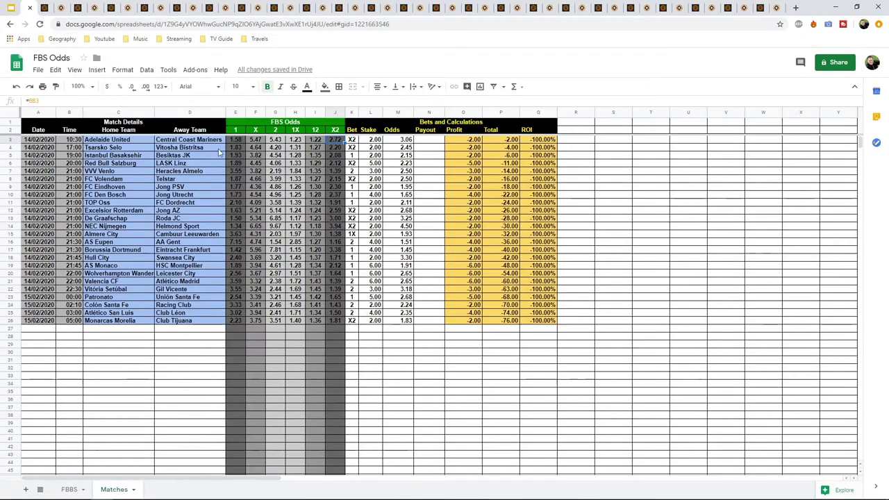
pyautogui.click(236, 148)
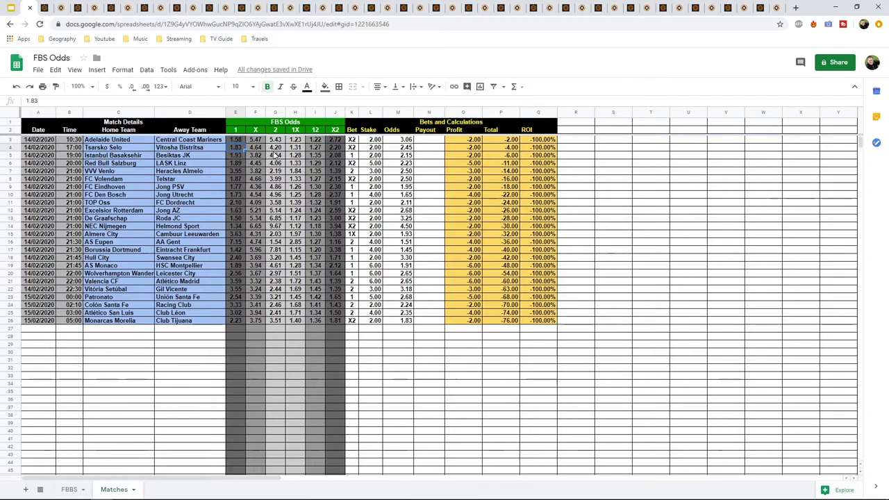
pyautogui.click(276, 148)
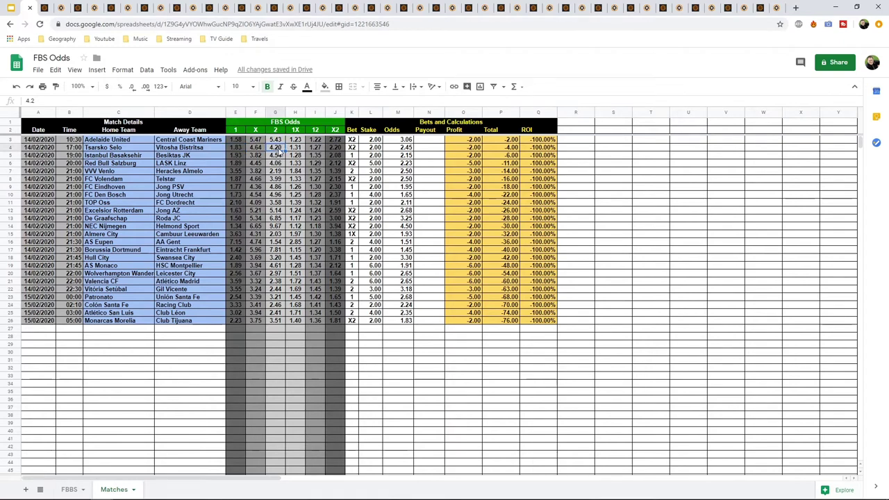
pyautogui.click(337, 147)
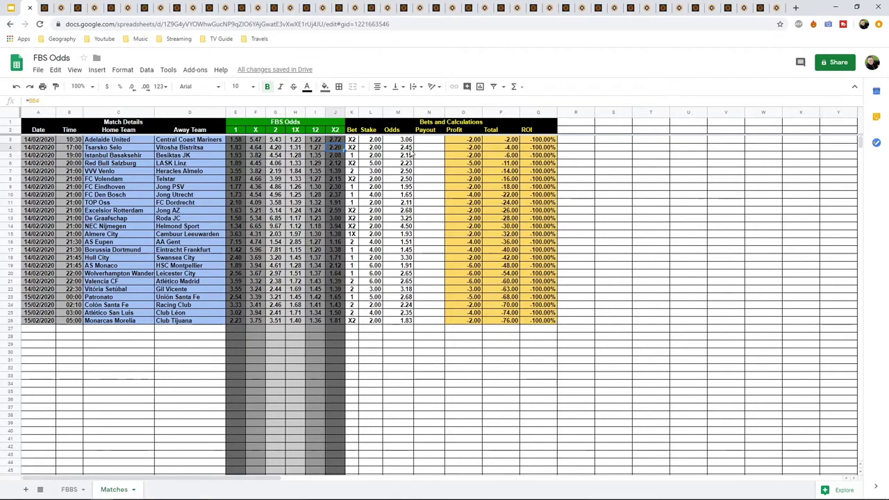
pyautogui.click(409, 148)
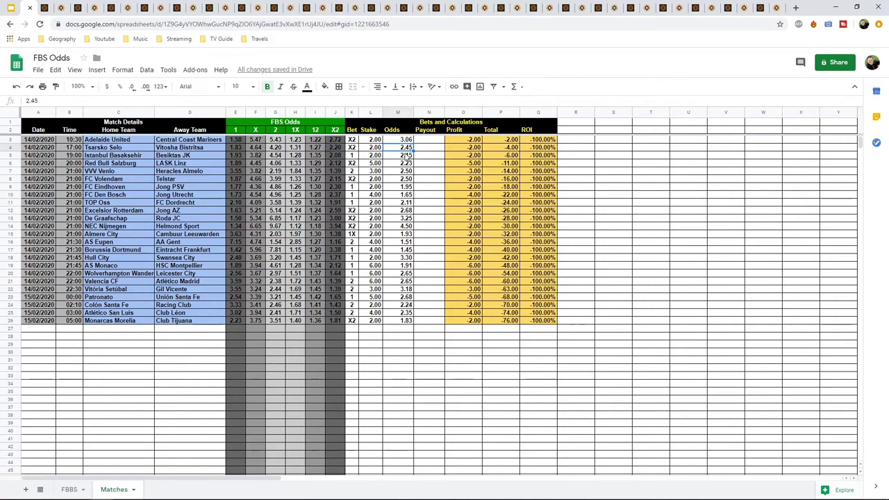
pyautogui.click(336, 149)
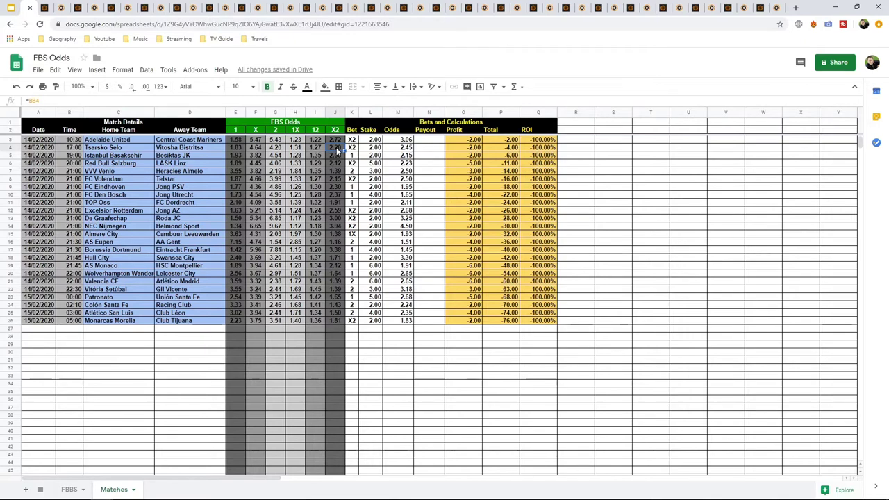
pyautogui.click(403, 148)
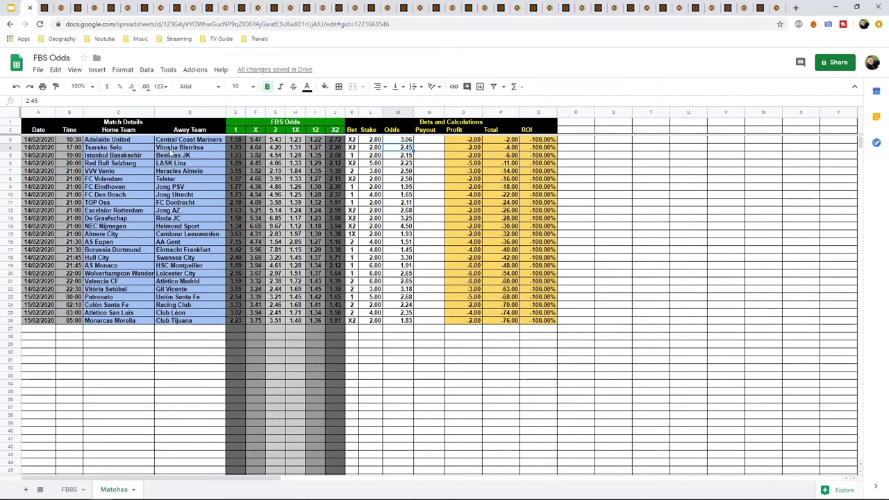
pyautogui.click(333, 148)
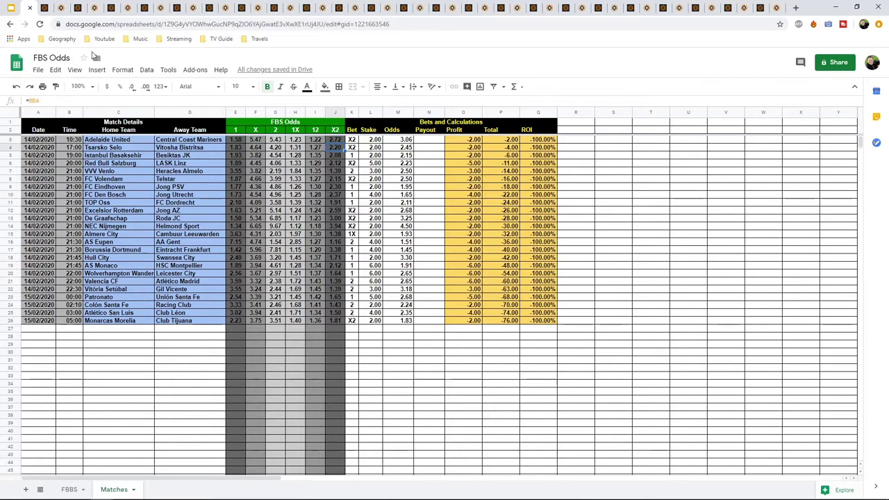
# Close the Tsarsko Selo match page, check its double chance odds on OddsPortal and close that page too.
pyautogui.click(45, 8)
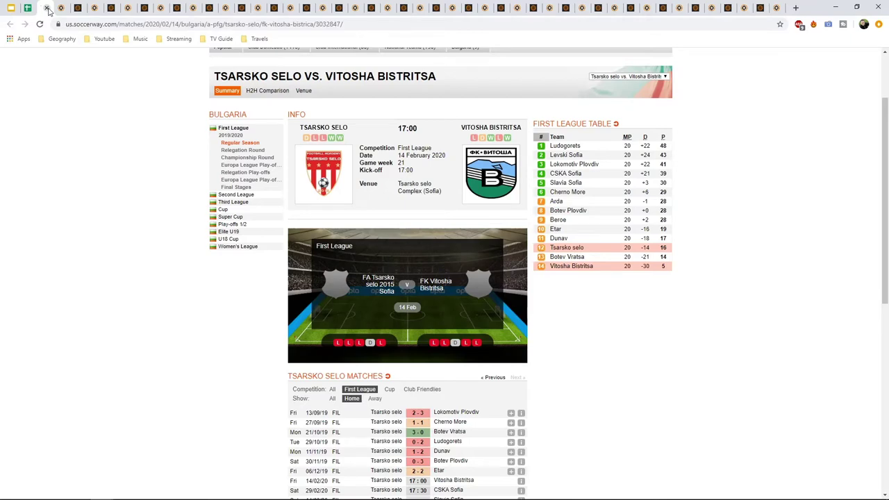
pyautogui.click(47, 8)
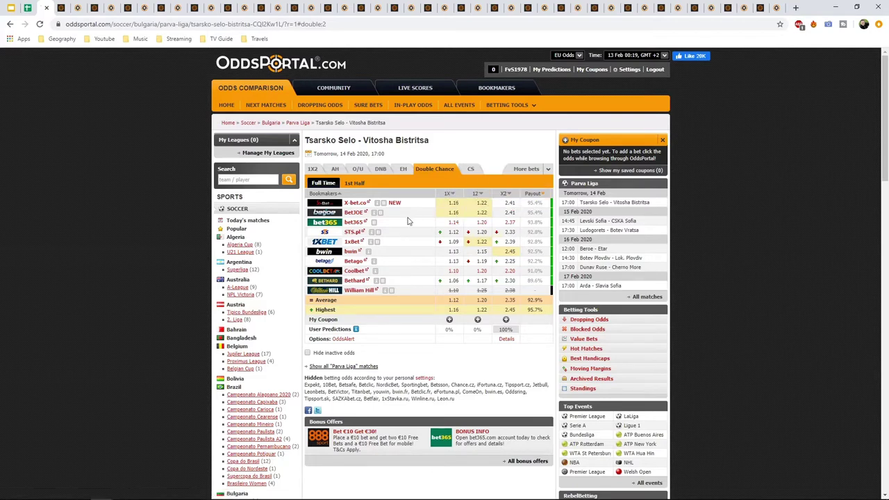
pyautogui.click(46, 8)
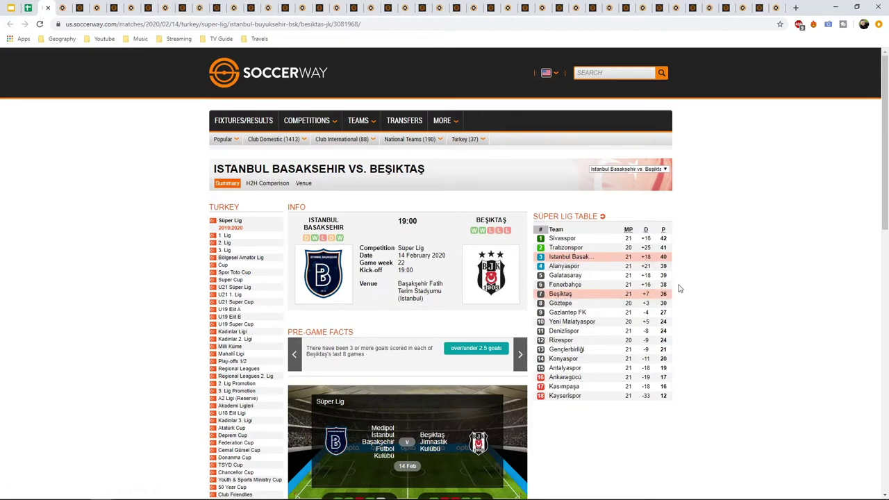
# Review Istanbul Basaksehir's home matches and Beşiktaş's away matches alongside the Süper Lig table.
pyautogui.scroll(-4, 162, 320)
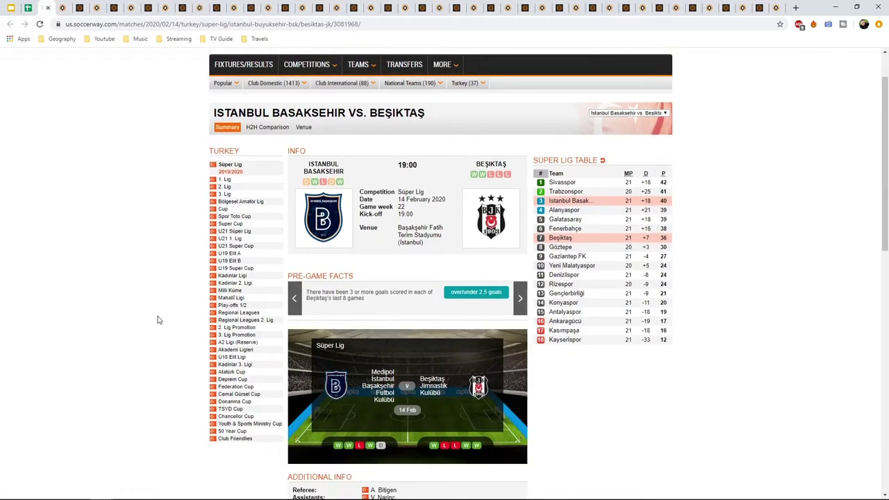
pyautogui.scroll(-3, 164, 307)
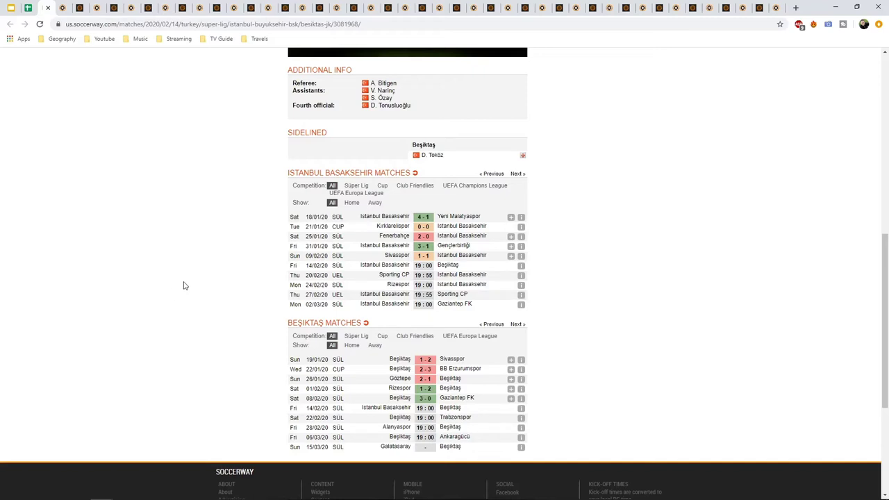
pyautogui.click(351, 204)
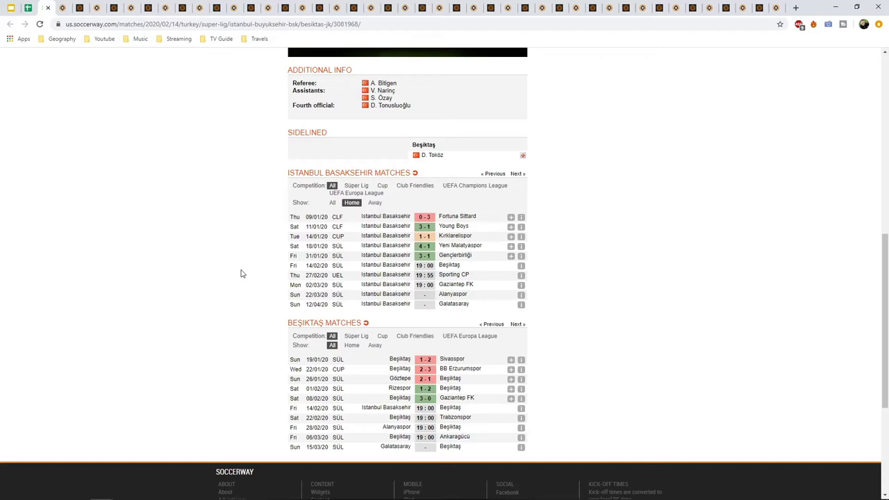
pyautogui.click(375, 345)
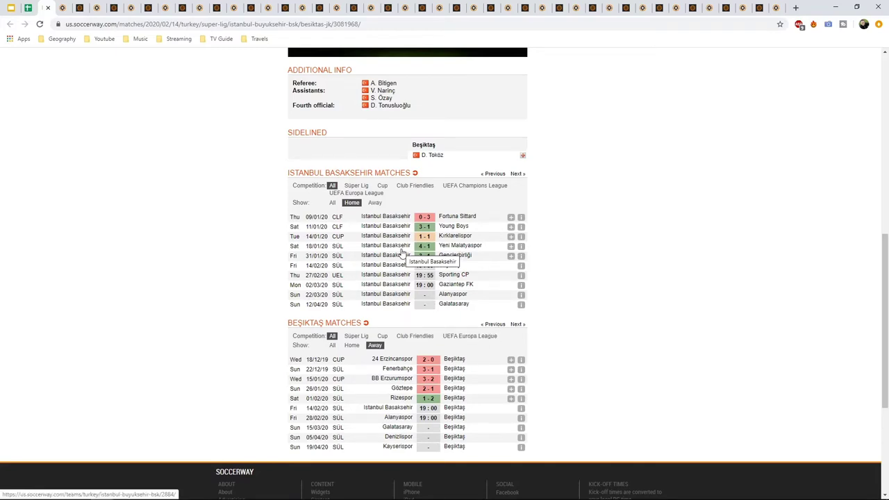
pyautogui.scroll(5, 401, 251)
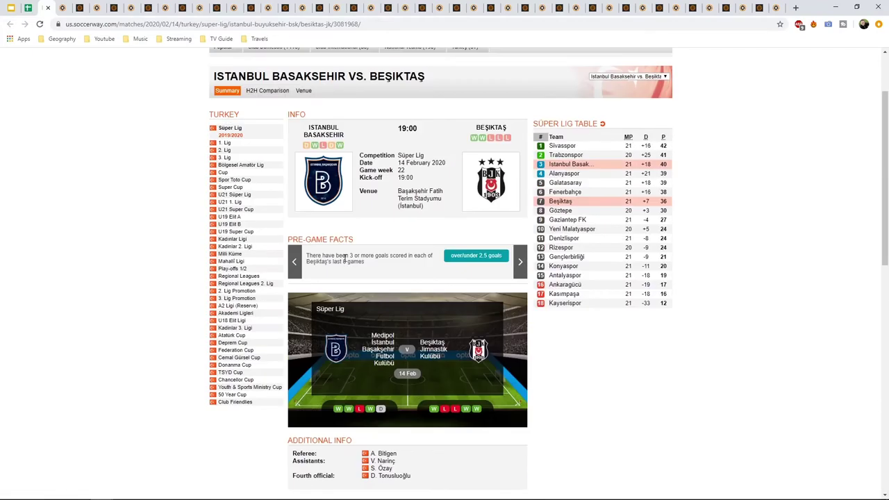
# In the FBS Odds spreadsheet, compare the Istanbul Basaksehir row's 1 and 2 odds with its bet and bookmaker odds.
pyautogui.click(30, 8)
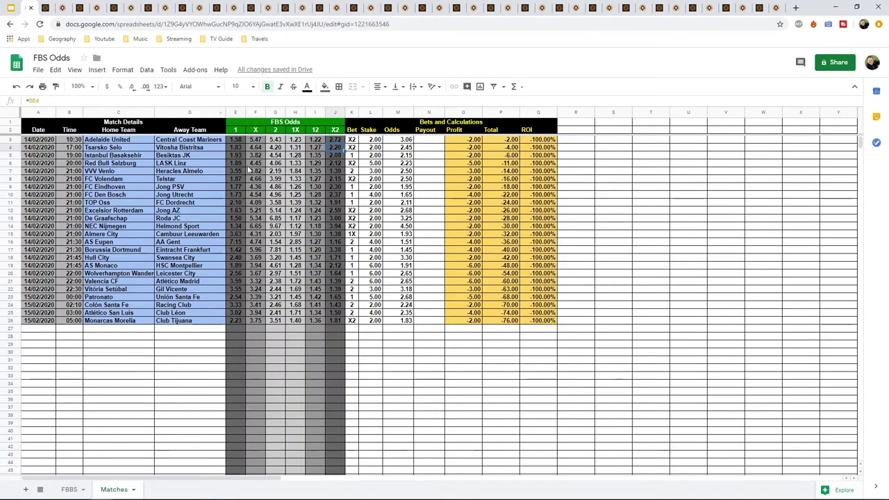
pyautogui.click(236, 154)
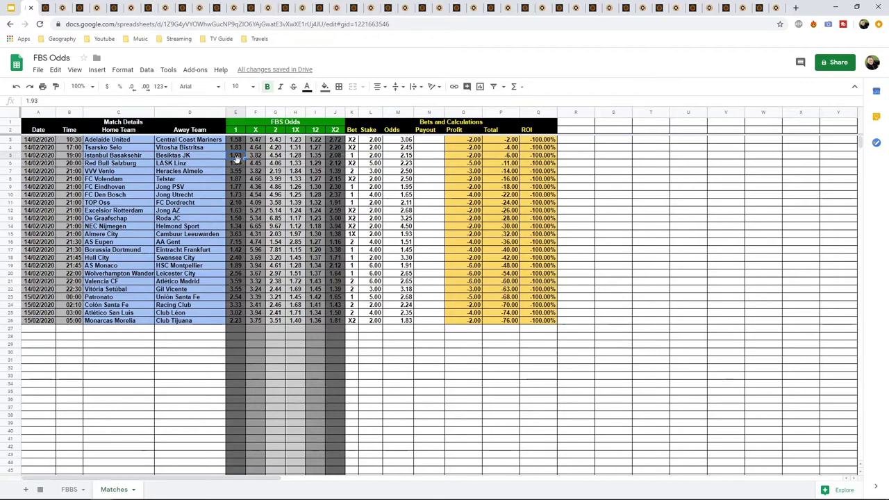
pyautogui.click(277, 157)
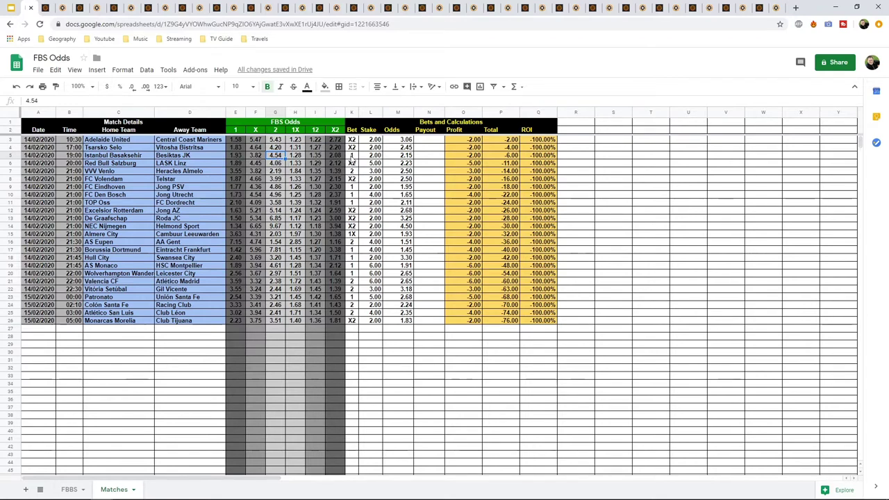
pyautogui.click(355, 158)
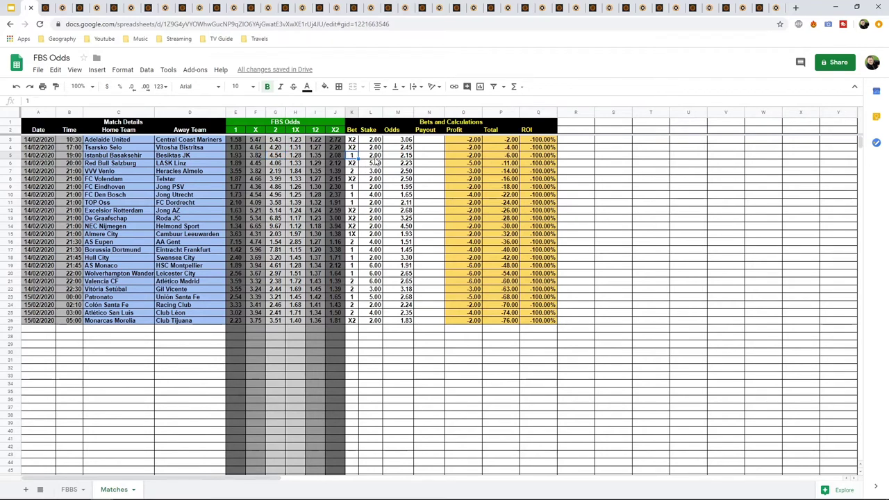
pyautogui.click(396, 158)
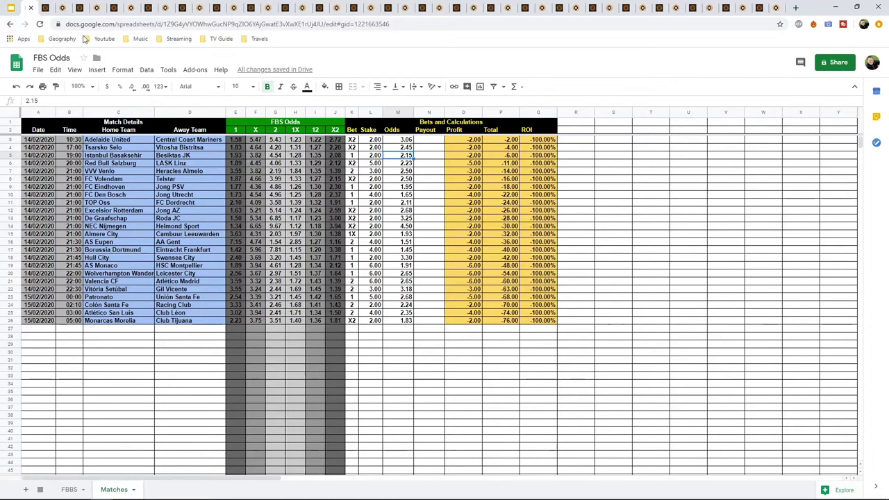
# Close the Istanbul Basaksehir match page, check its full-time 1X2 odds on OddsPortal and close that page too.
pyautogui.click(46, 8)
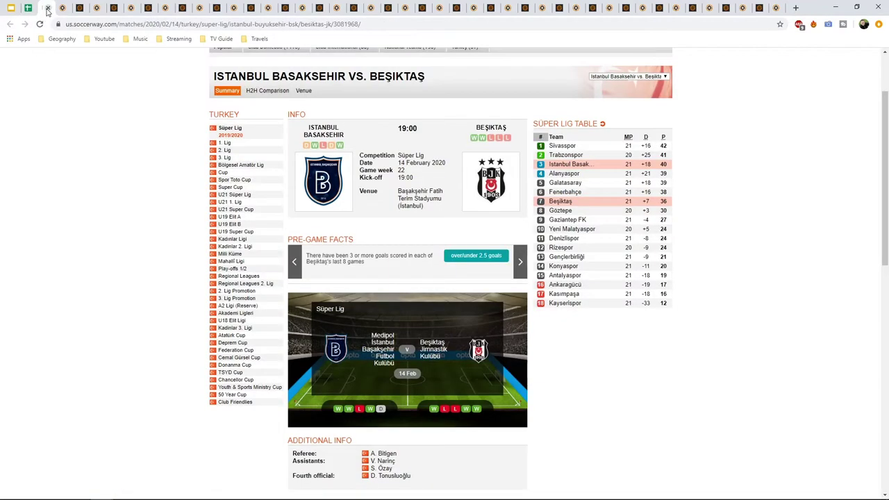
pyautogui.click(47, 8)
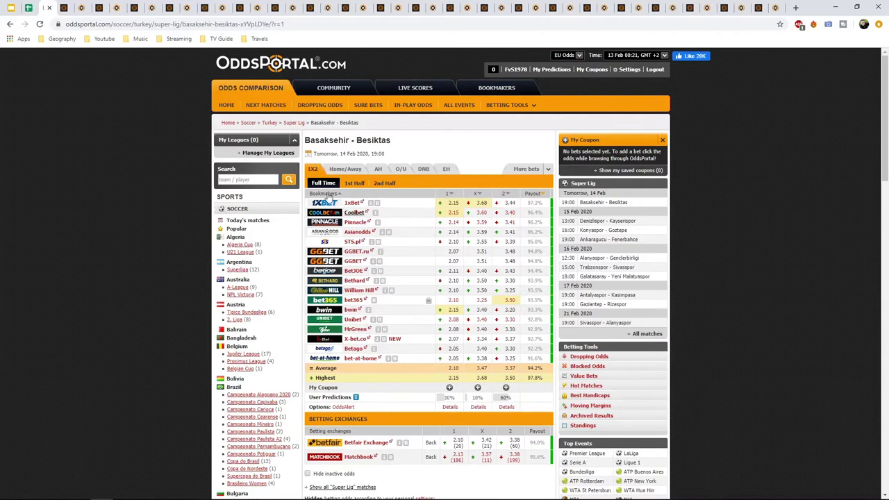
pyautogui.click(48, 8)
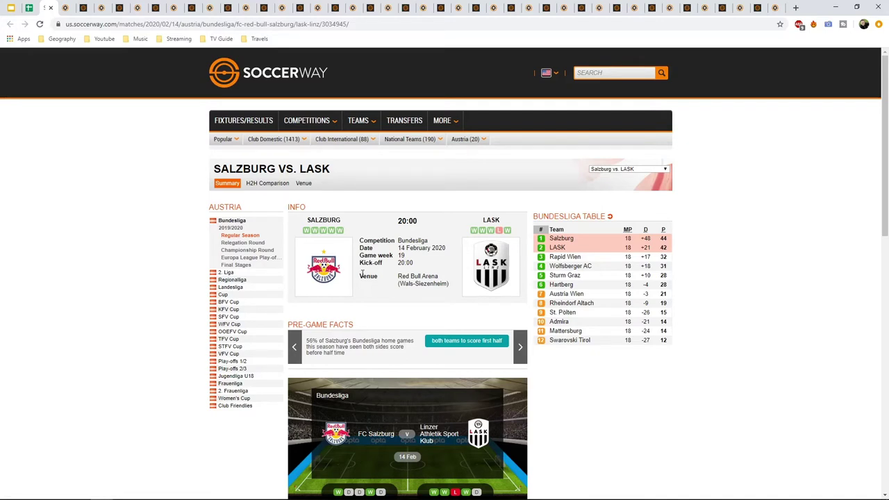
# Review Salzburg's Bundesliga matches and LASK's away matches, including LASK's earlier away results, alongside the Bundesliga table.
pyautogui.scroll(-3, 545, 304)
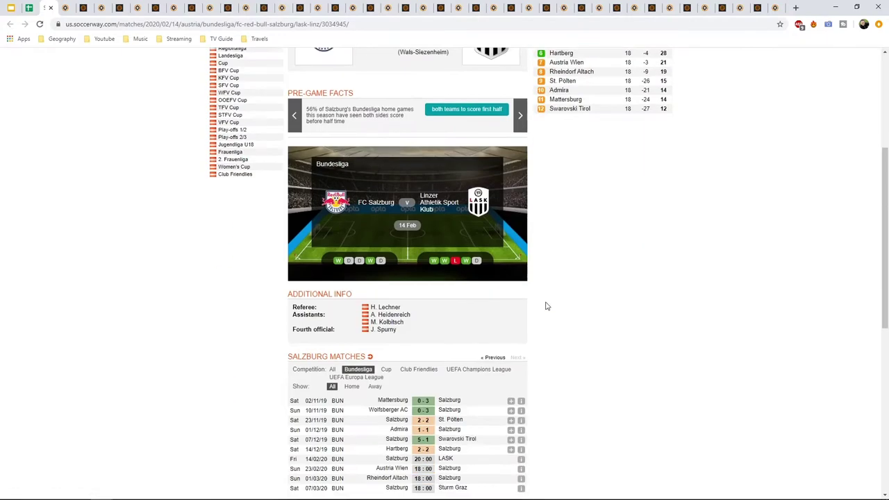
pyautogui.scroll(-2, 546, 304)
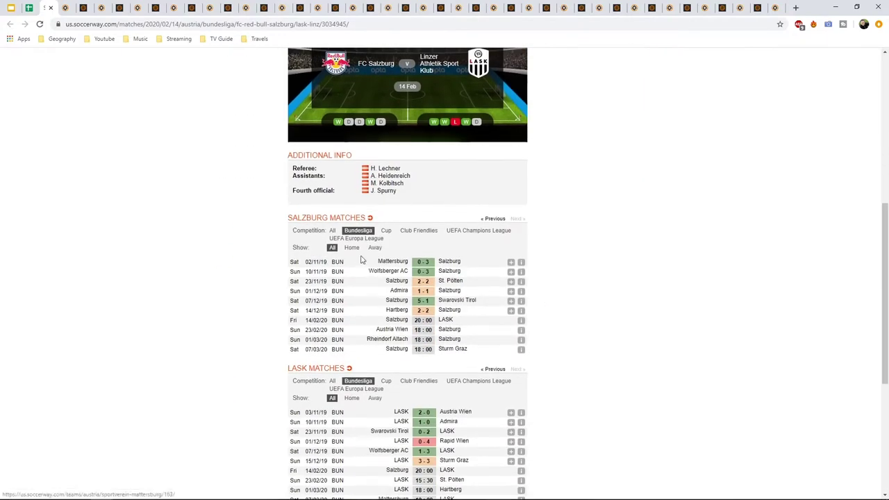
pyautogui.scroll(-2, 462, 334)
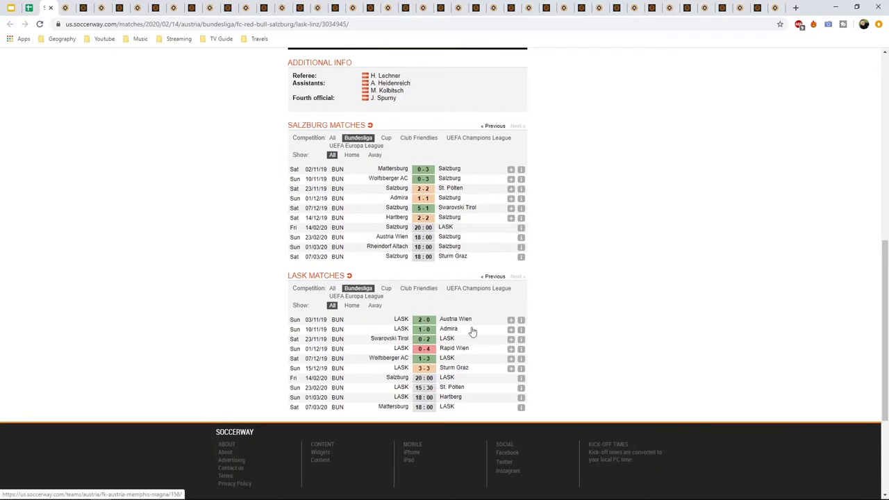
pyautogui.click(373, 308)
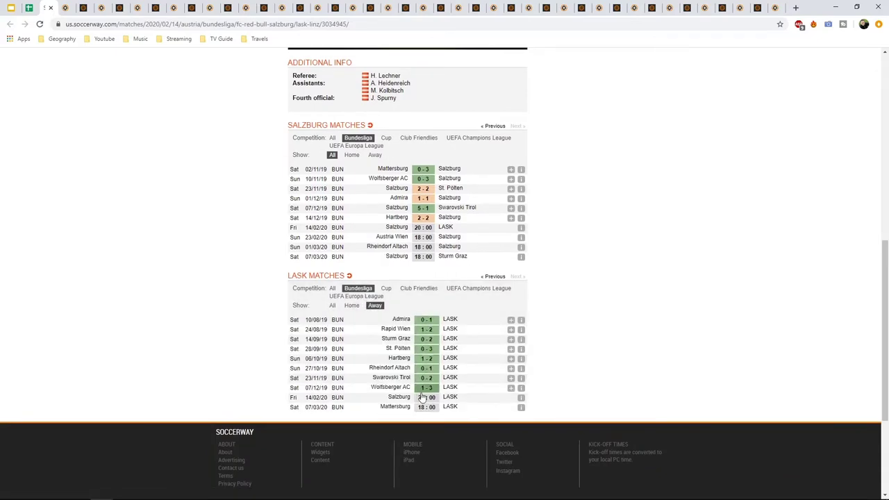
pyautogui.click(492, 278)
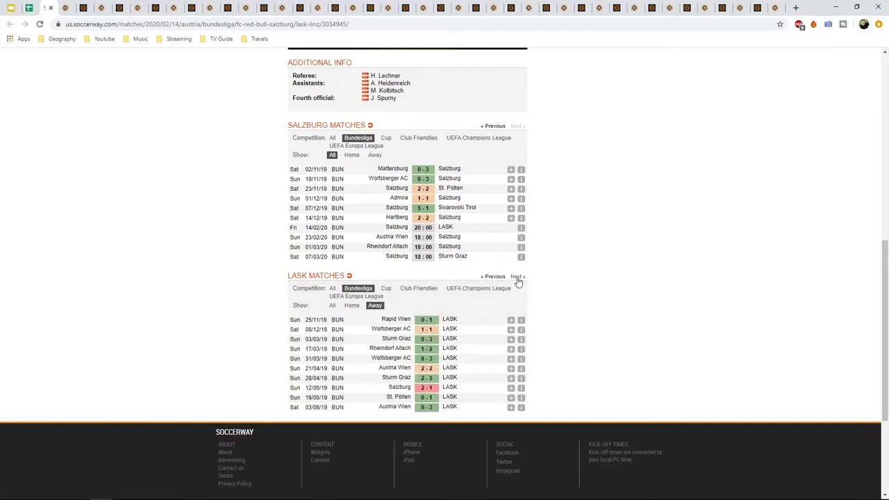
pyautogui.click(518, 277)
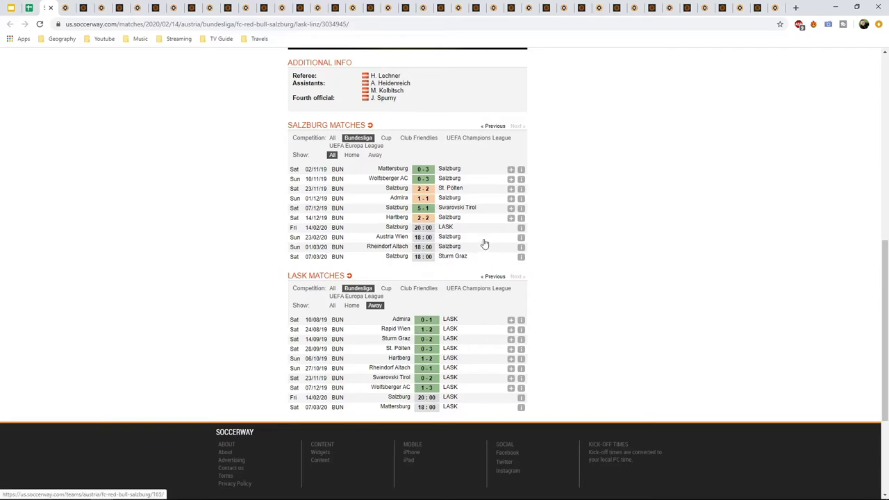
pyautogui.scroll(5, 552, 261)
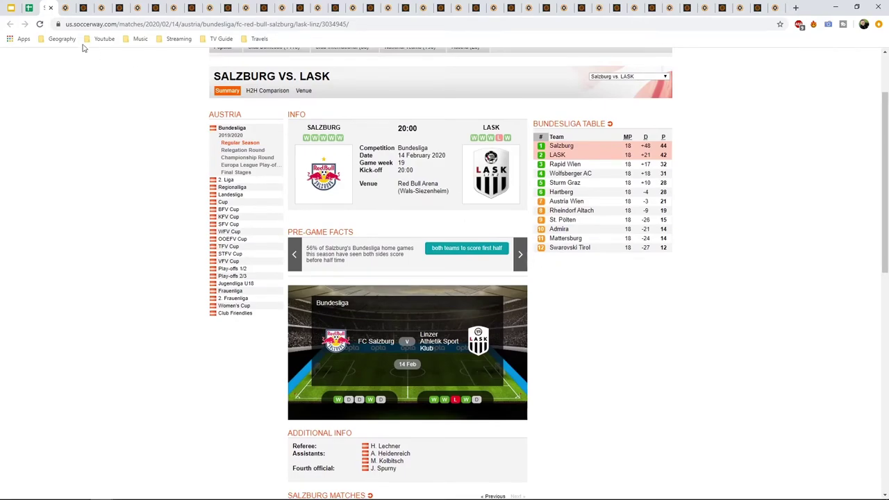
# In the FBS Odds spreadsheet, compare the Red Bull Salzburg row's 1, 2 and X2 odds with its bookmaker odds.
pyautogui.click(29, 9)
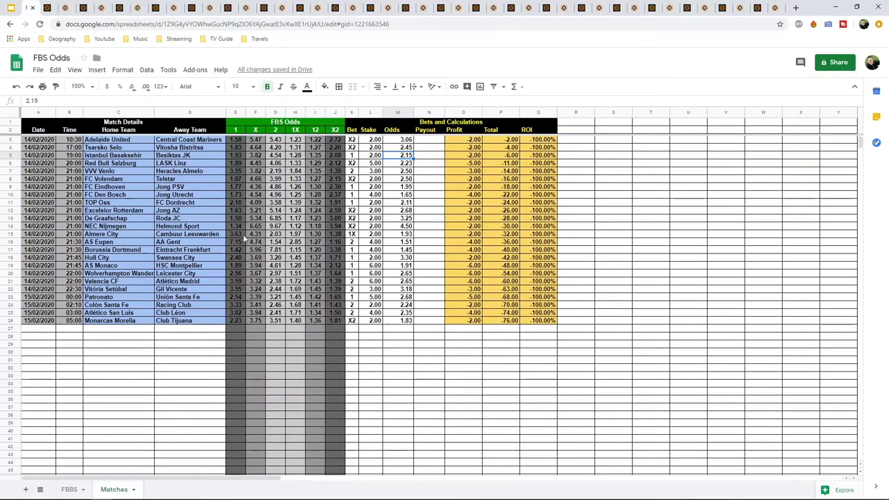
pyautogui.click(235, 164)
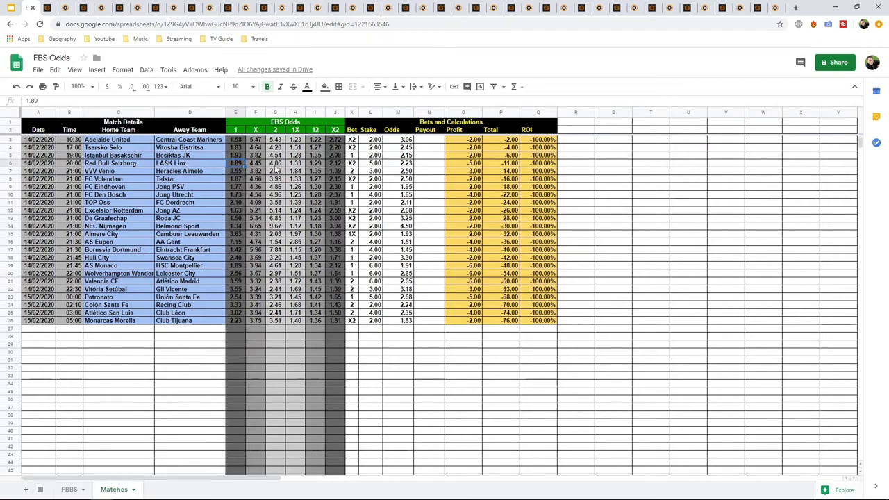
pyautogui.click(277, 164)
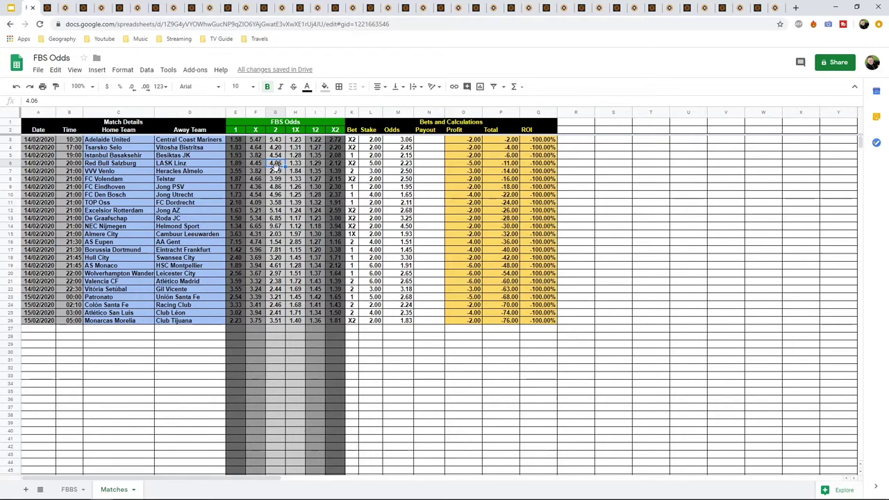
pyautogui.click(336, 162)
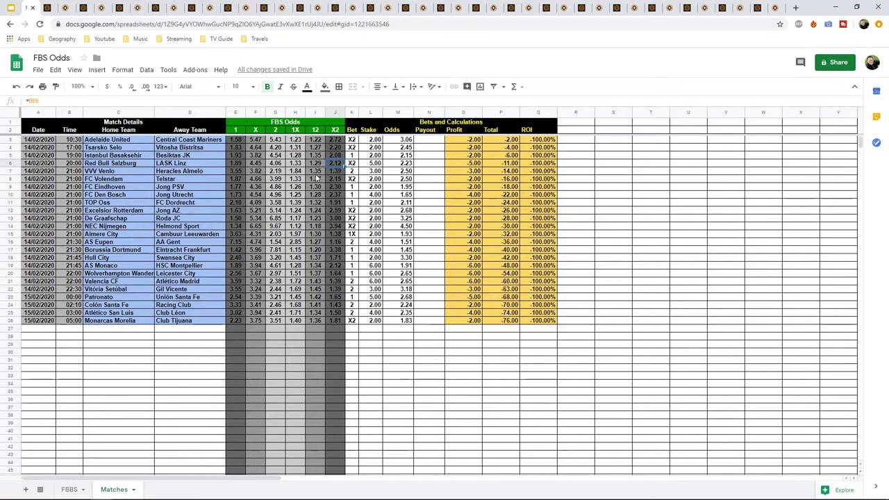
pyautogui.click(402, 164)
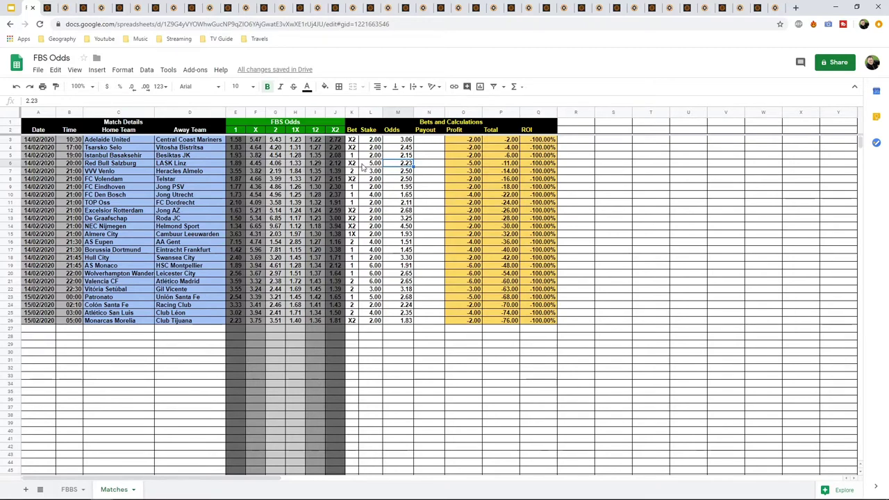
# Close the Salzburg match page, check its double chance odds on OddsPortal and close that page too.
pyautogui.click(47, 9)
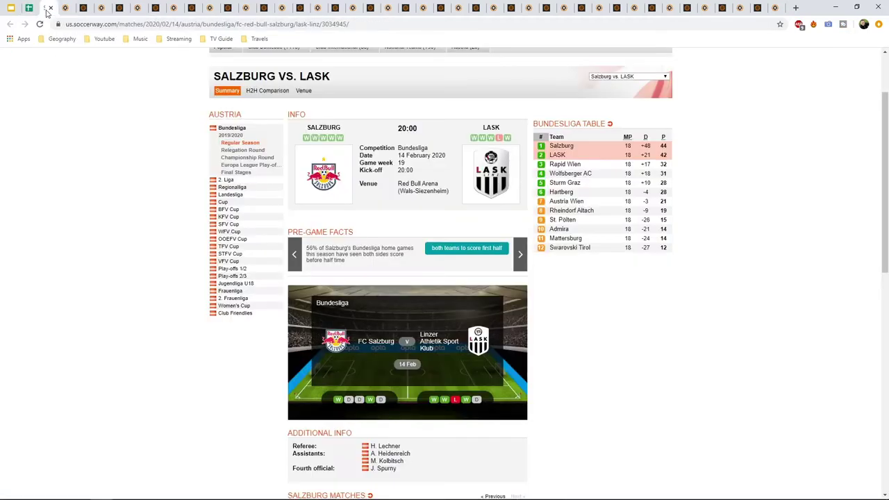
pyautogui.click(50, 8)
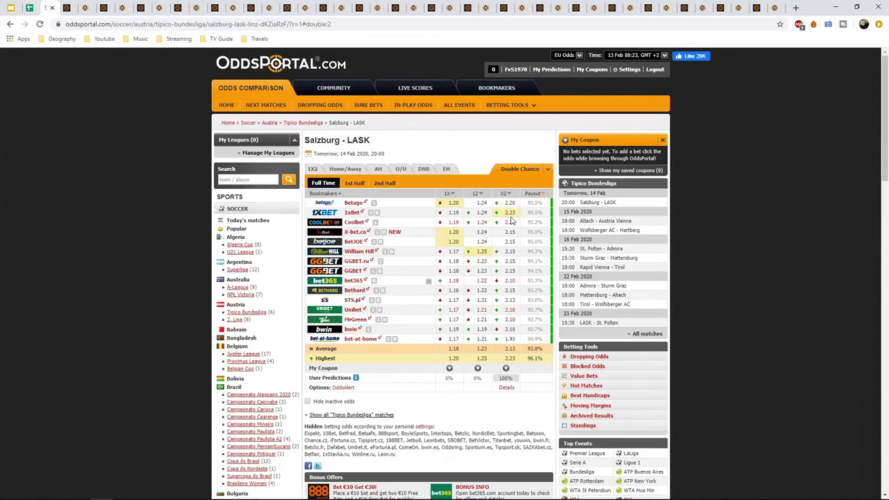
pyautogui.hotkey('ctrl', 'w')
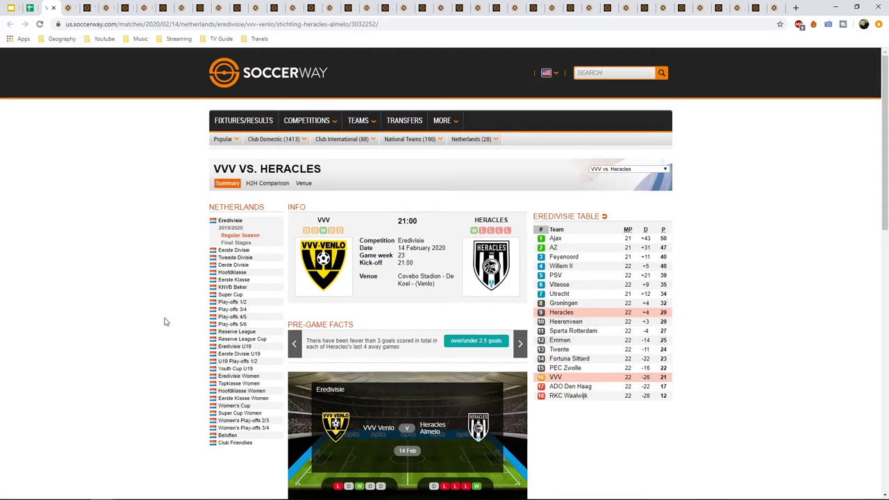
# Review VVV's home matches and Heracles's away matches in the Eredivisie alongside the league table.
pyautogui.scroll(-3, 167, 321)
pyautogui.scroll(3, 168, 320)
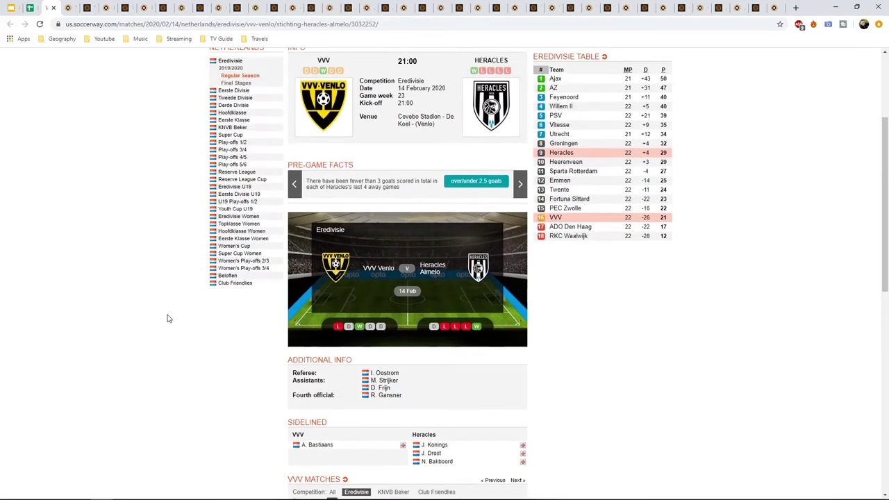
pyautogui.scroll(-5, 170, 318)
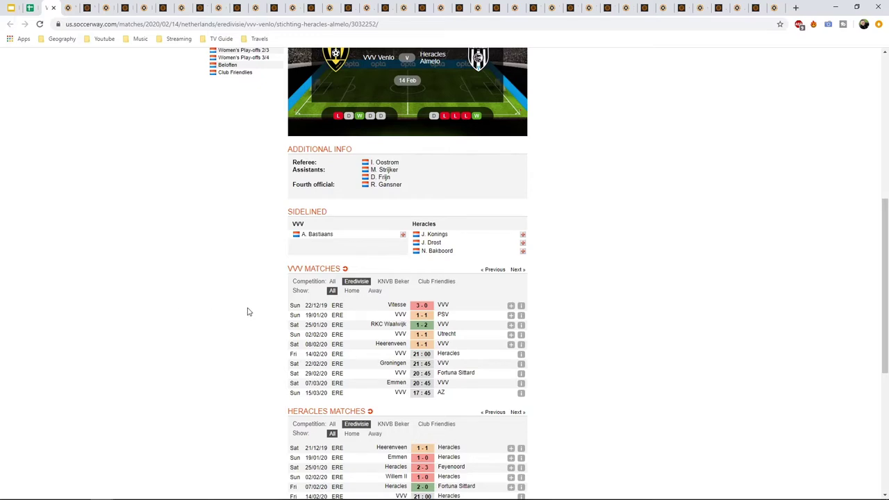
pyautogui.scroll(-2, 249, 318)
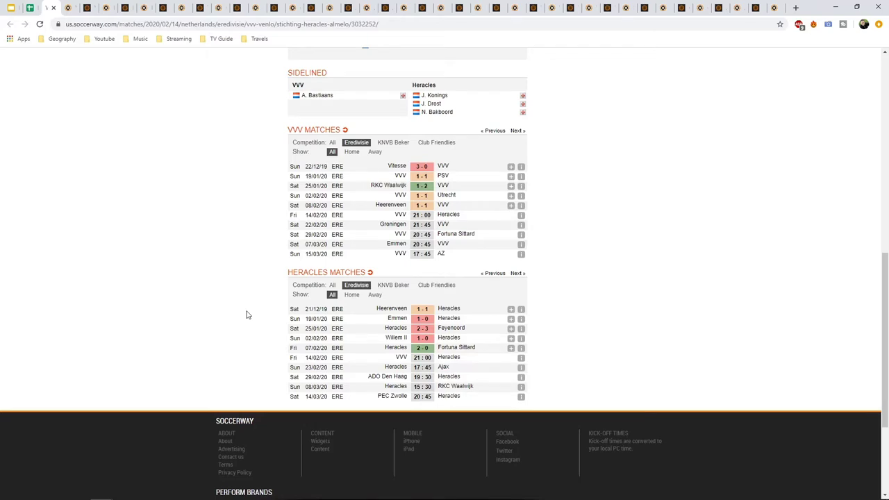
pyautogui.click(376, 295)
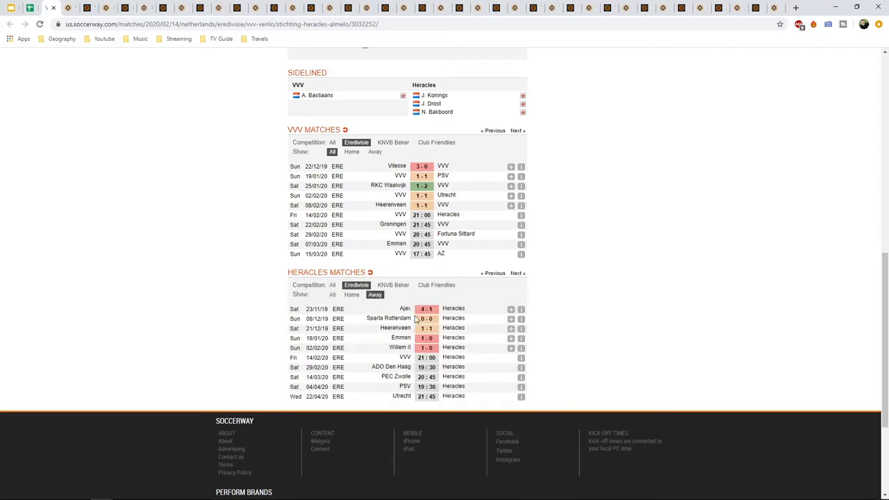
pyautogui.scroll(1, 409, 310)
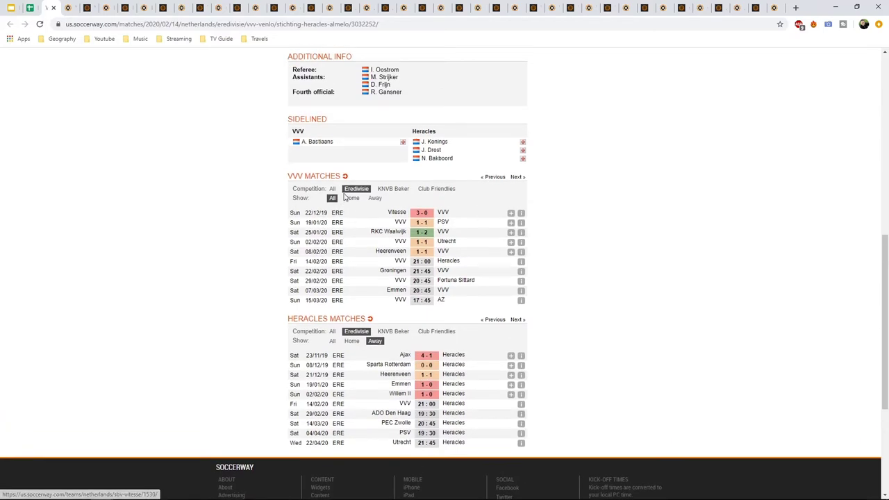
pyautogui.click(351, 198)
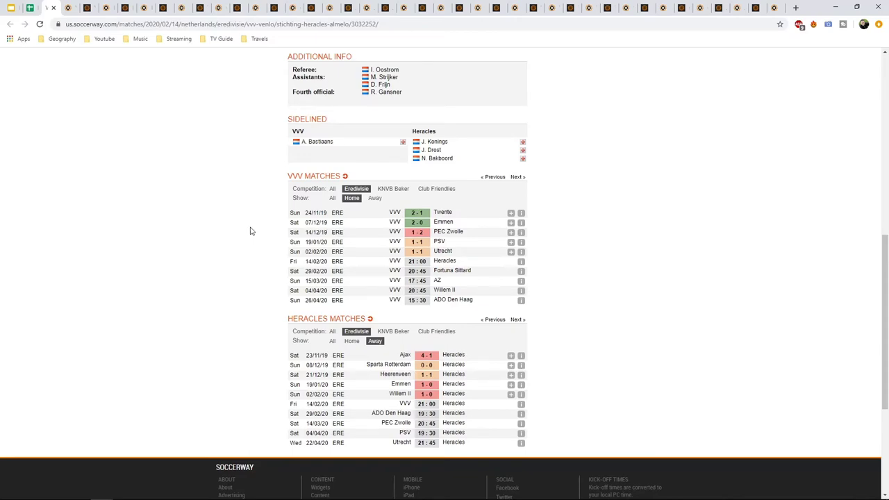
pyautogui.scroll(5, 252, 233)
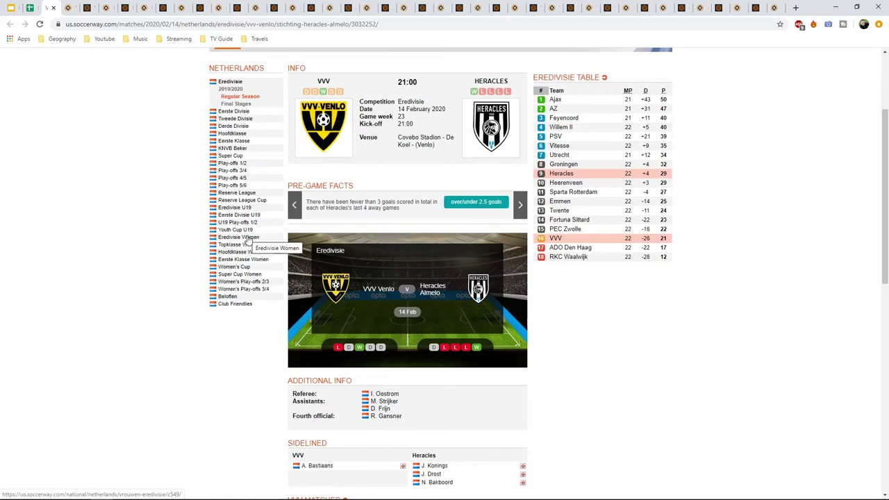
# Recheck VVV's home results and Heracles's away results against both teams' places in the Eredivisie table.
pyautogui.scroll(-2, 248, 238)
pyautogui.scroll(-2, 257, 325)
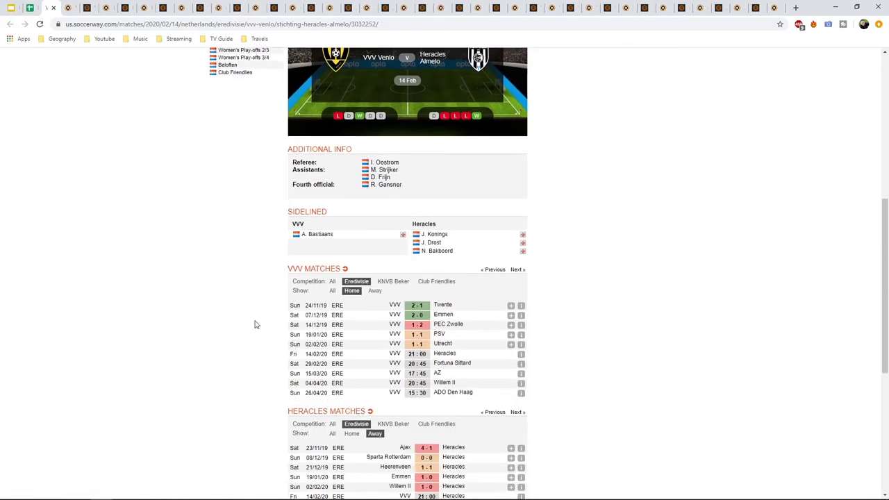
pyautogui.scroll(4, 255, 324)
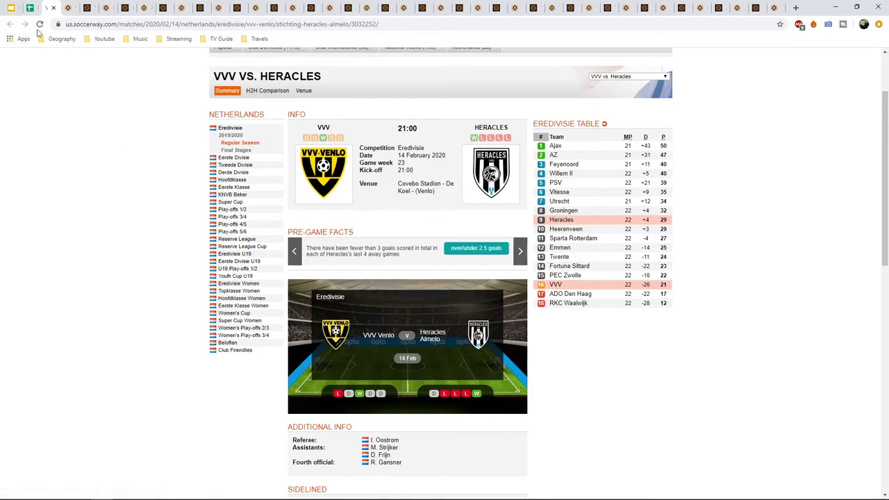
# In the FBS Odds spreadsheet, compare the VVV Venlo row's 1 and 2 odds with its listed bet and bookmaker odds.
pyautogui.click(30, 7)
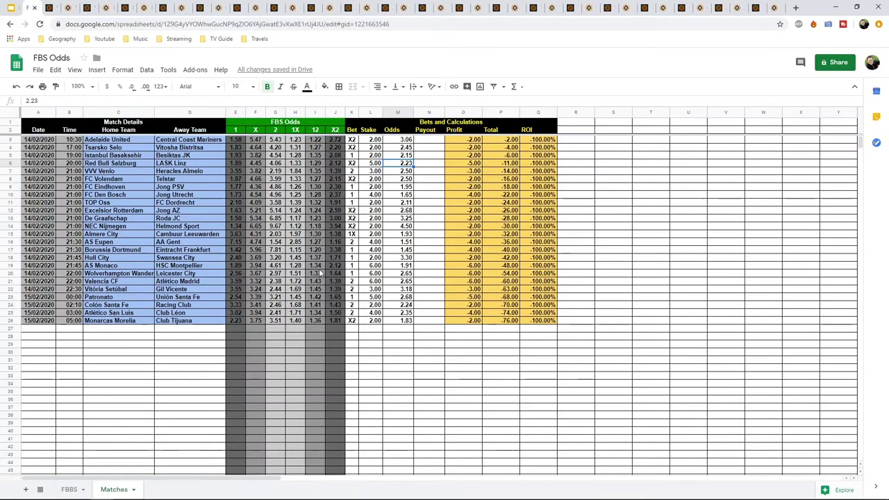
pyautogui.click(237, 172)
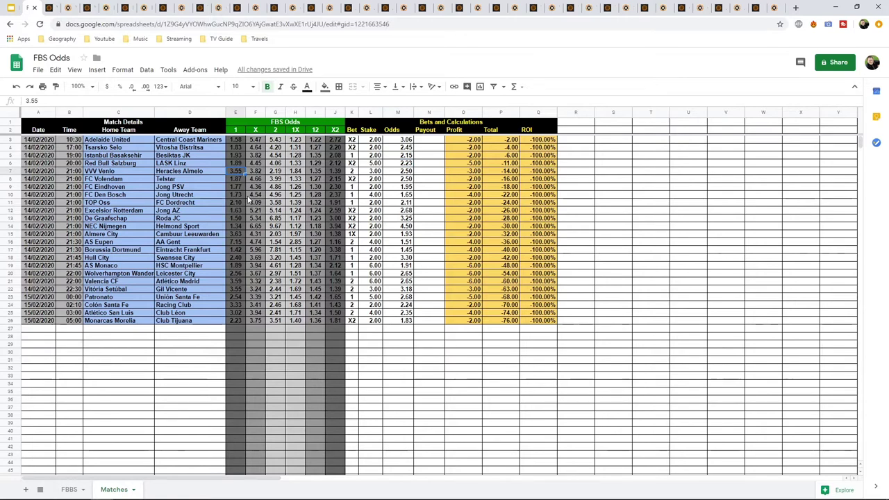
pyautogui.click(273, 174)
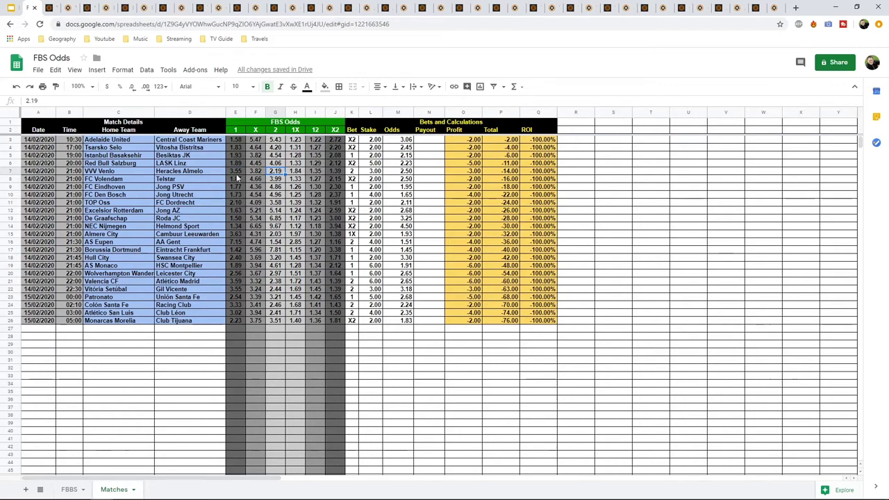
pyautogui.click(234, 172)
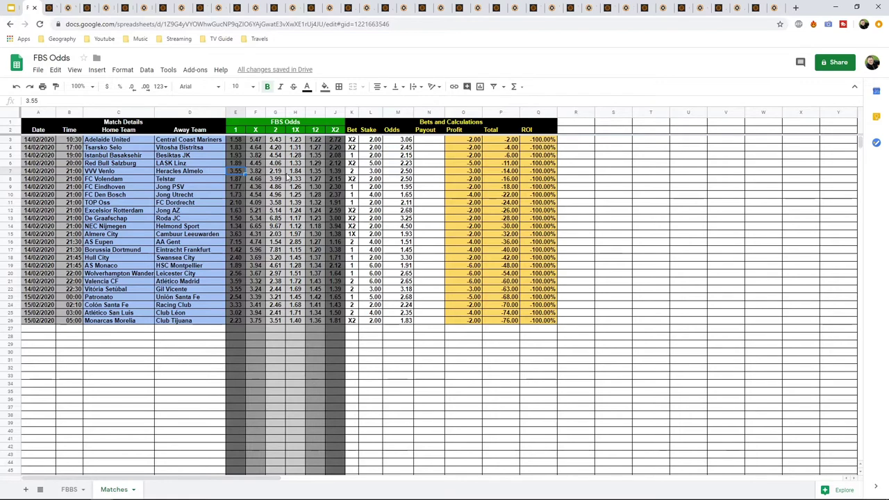
pyautogui.click(353, 171)
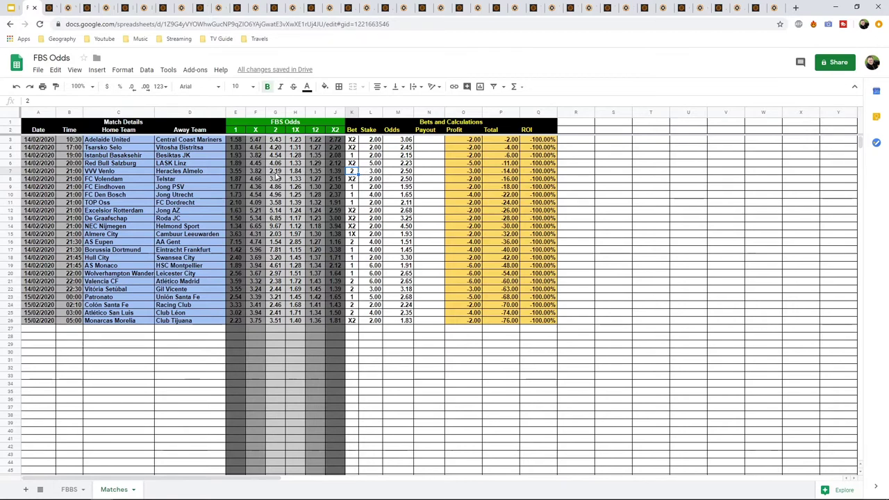
pyautogui.click(276, 171)
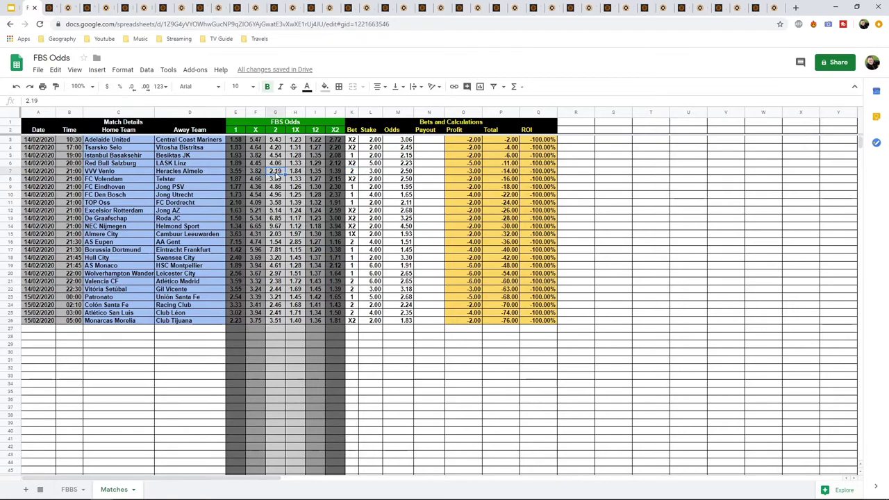
pyautogui.click(406, 171)
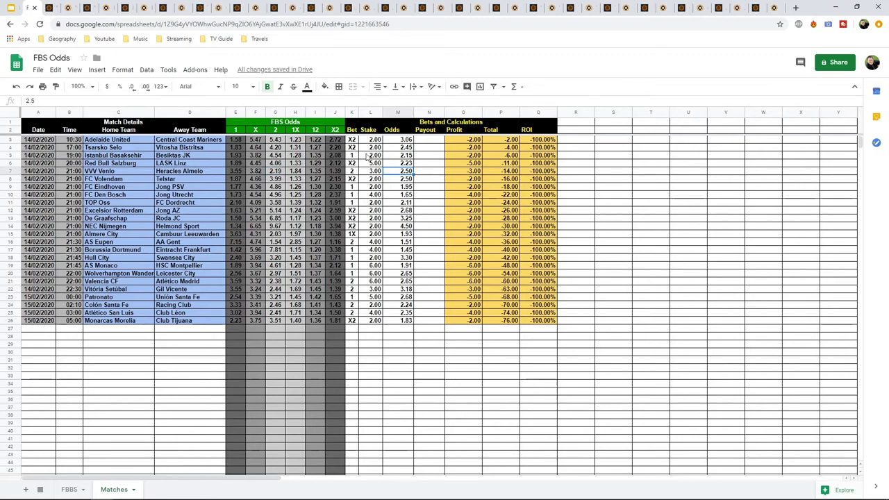
# Close the VVV match page, check the Venlo - Heracles 1X2 odds on OddsPortal and close that page too.
pyautogui.click(50, 9)
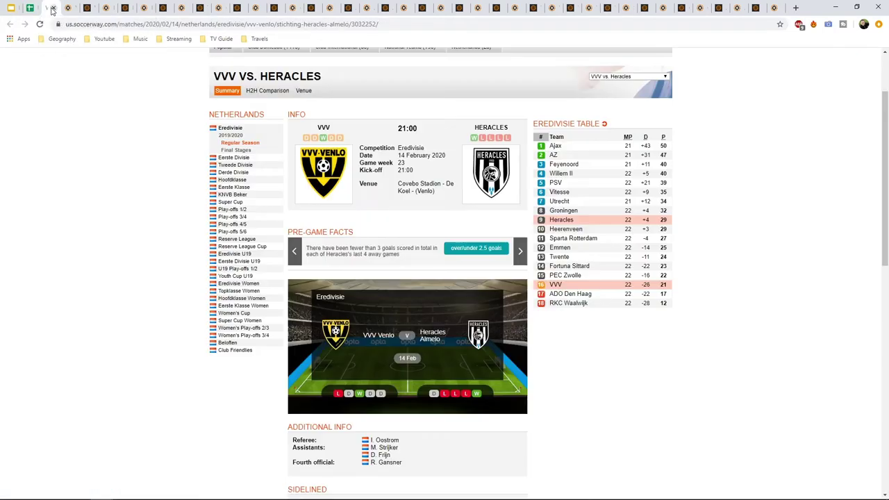
pyautogui.click(54, 8)
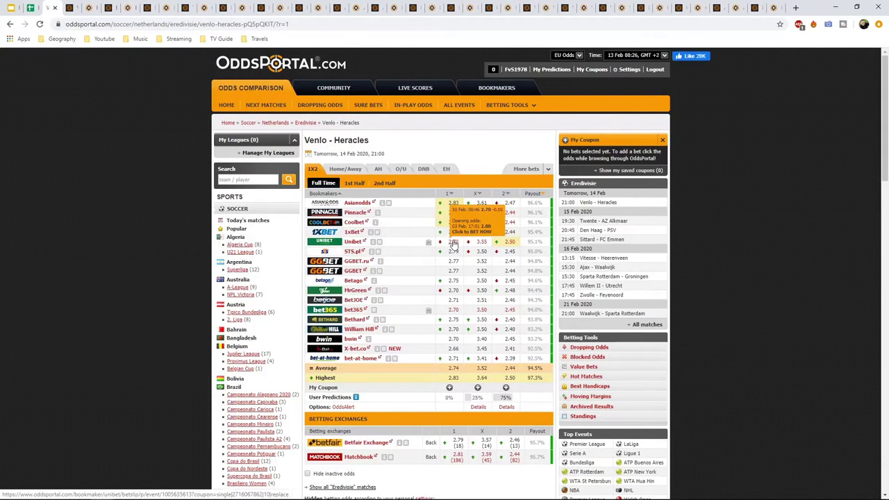
pyautogui.moveTo(515, 244)
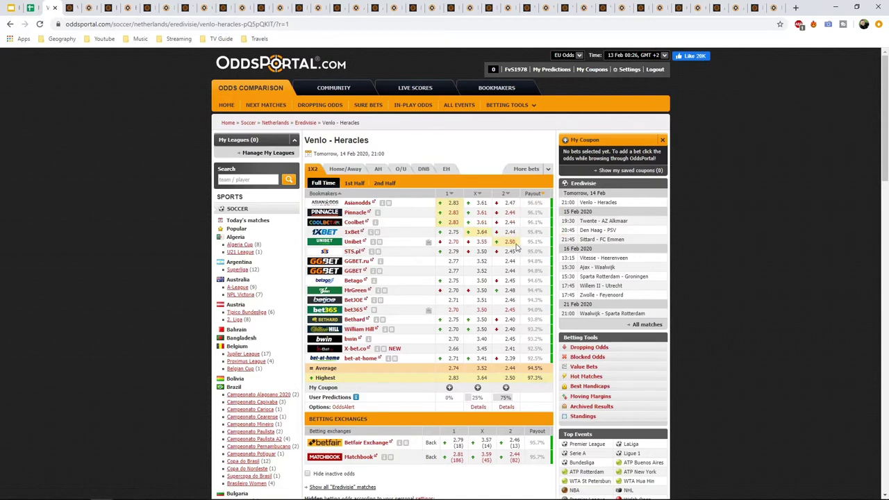
pyautogui.click(56, 9)
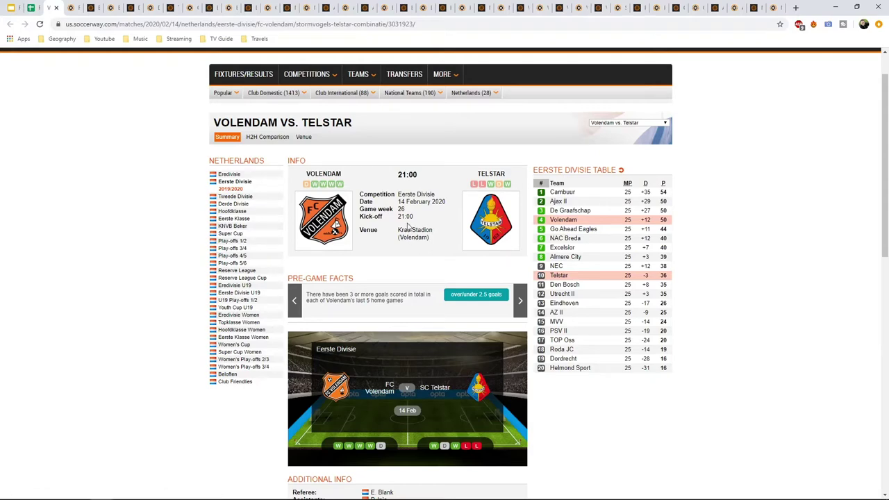
# Review Volendam's and Telstar's Eerste Divisie matches, limiting Volendam's to home games and Telstar's to away games.
pyautogui.scroll(-5, 409, 225)
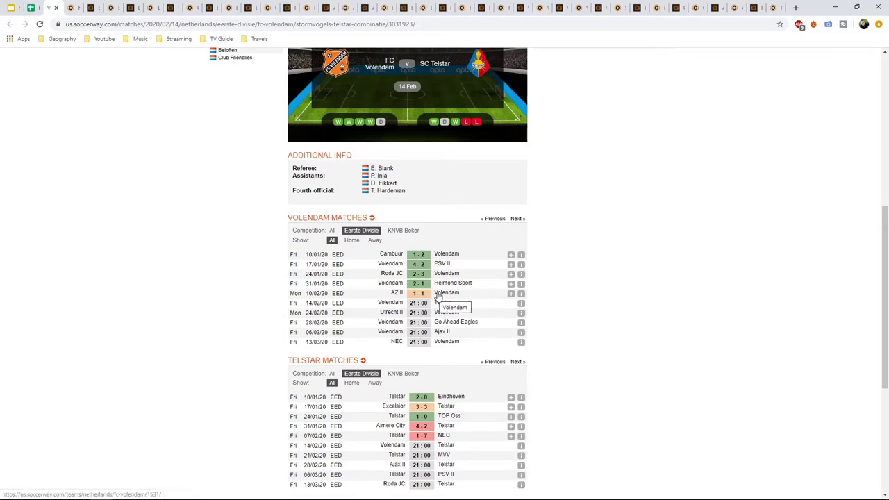
pyautogui.scroll(-3, 438, 298)
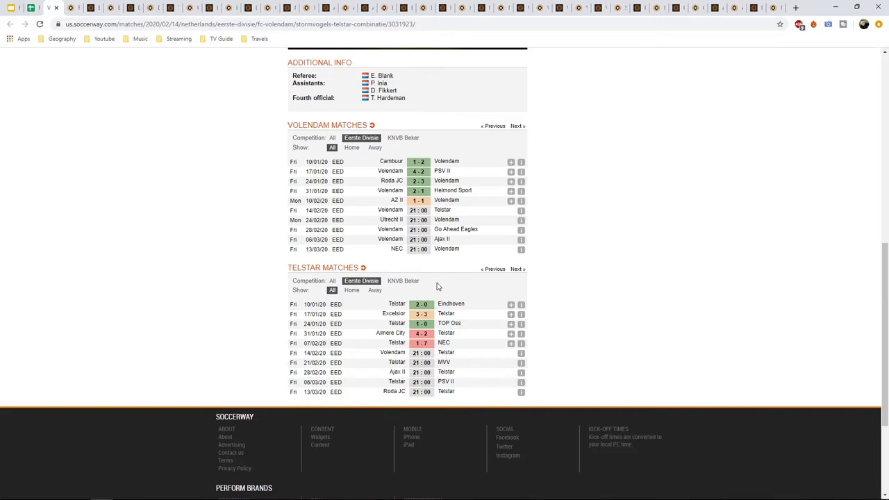
pyautogui.scroll(1, 410, 248)
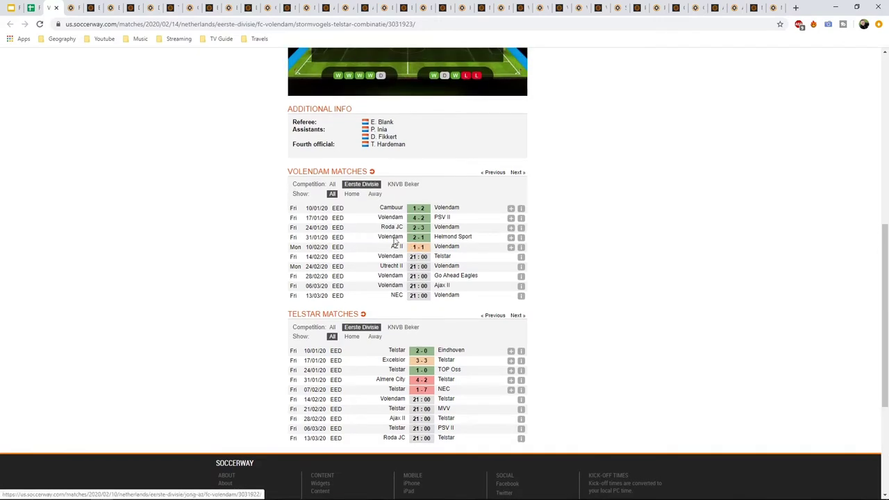
pyautogui.click(352, 195)
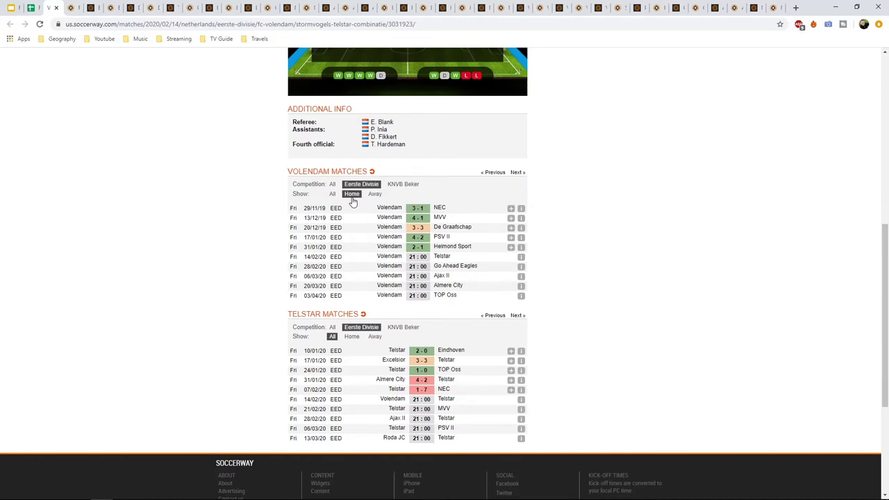
pyautogui.click(375, 337)
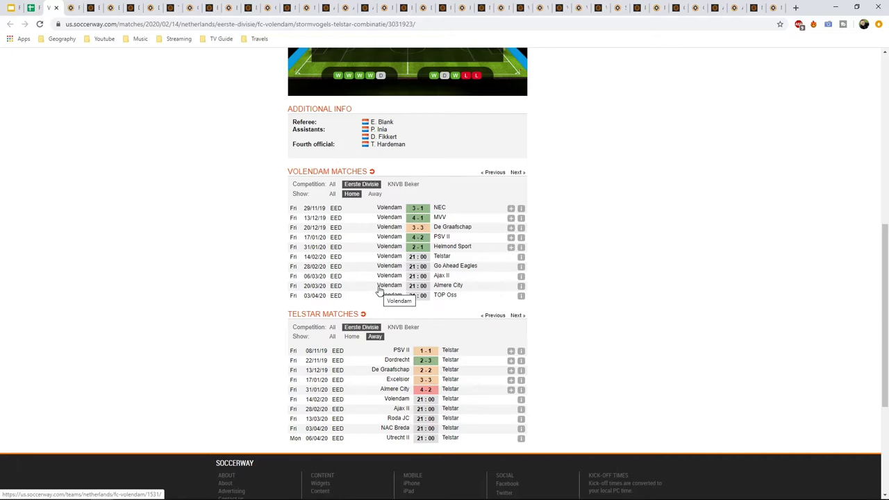
# Compare Volendam's home form and Telstar's away form with their positions in the Eerste Divisie table.
pyautogui.scroll(5, 386, 259)
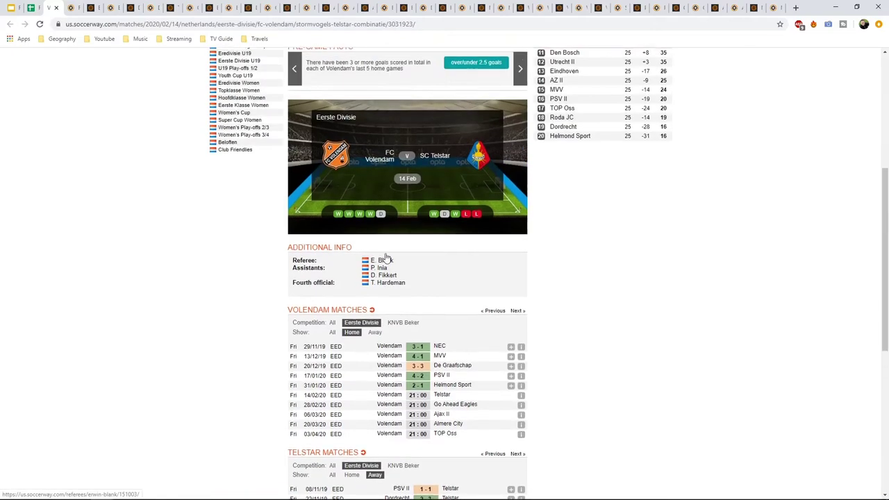
pyautogui.scroll(2, 385, 247)
pyautogui.scroll(-2, 384, 245)
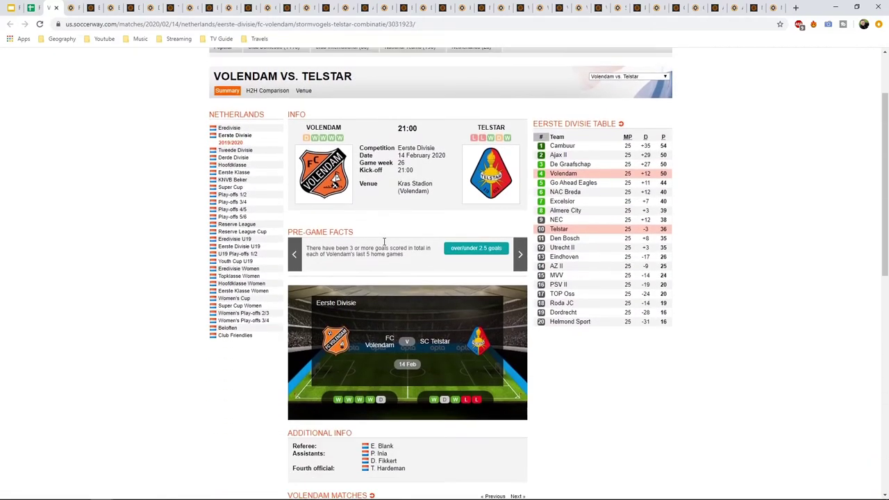
pyautogui.scroll(-4, 384, 245)
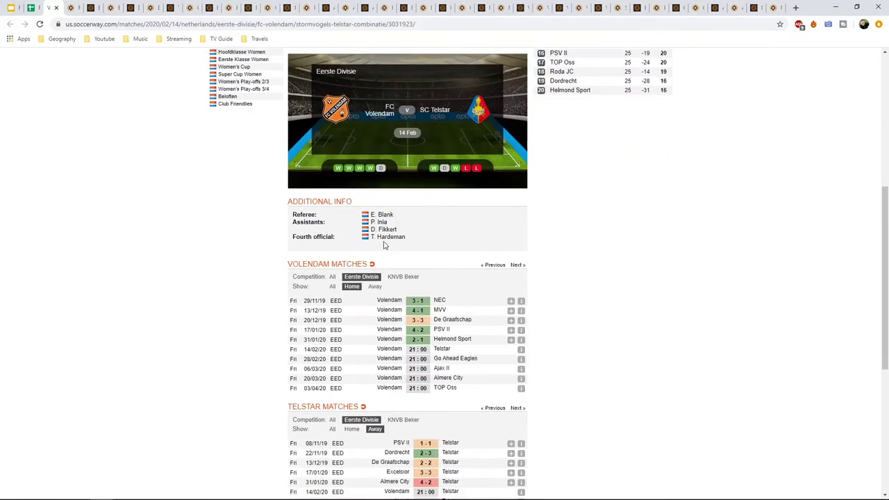
pyautogui.scroll(4, 386, 242)
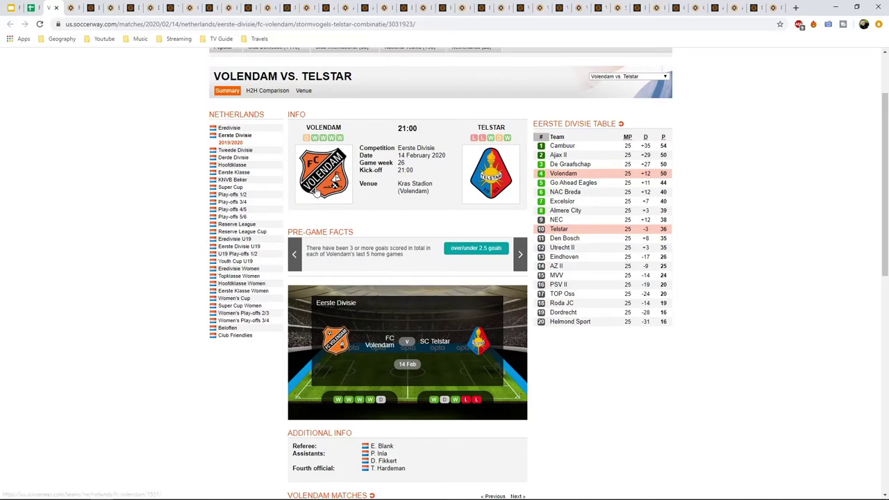
pyautogui.scroll(-4, 317, 191)
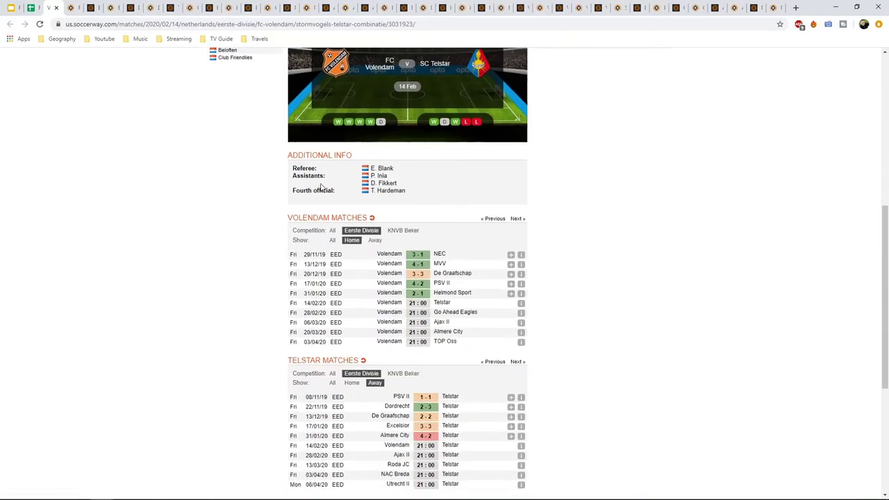
pyautogui.scroll(5, 320, 188)
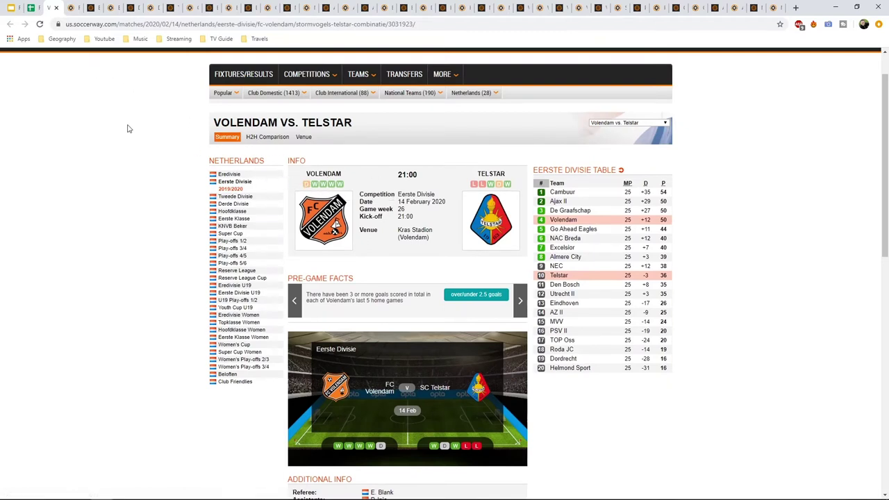
# Close the Volendam match page and compare the FC Volendam row's 1, 2 and X2 odds with its bet and bookmaker odds in FBS Odds.
pyautogui.click(56, 9)
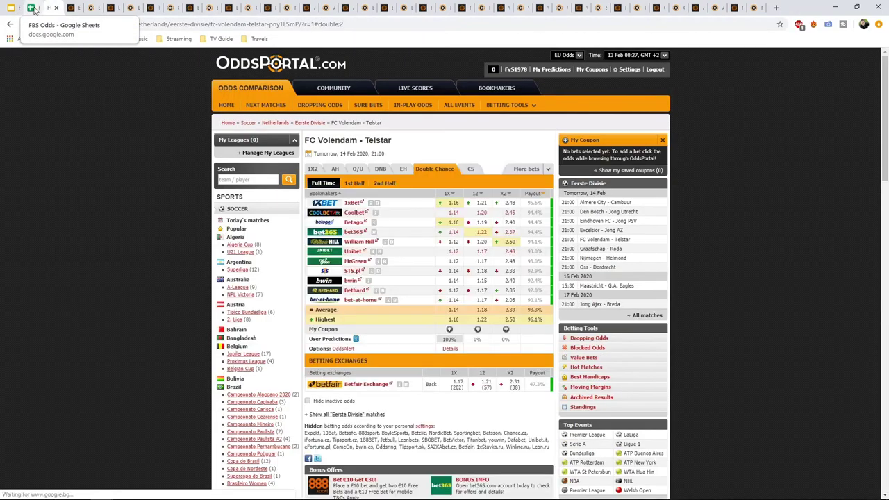
pyautogui.click(32, 8)
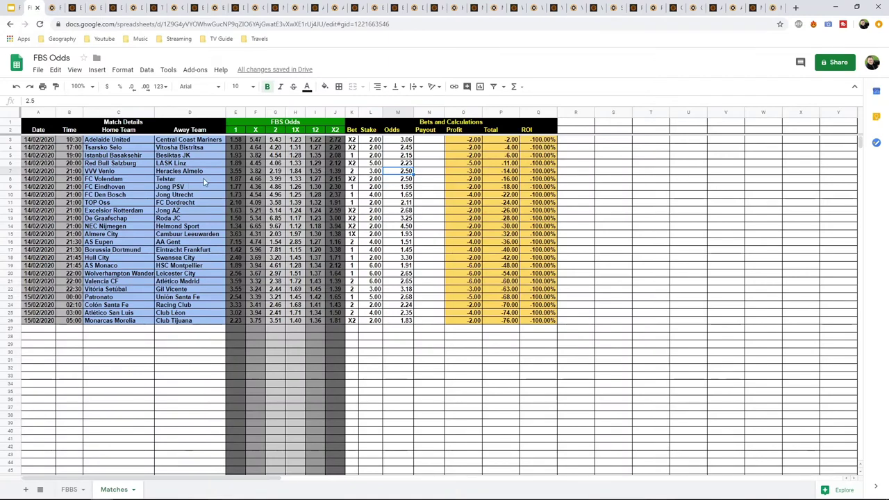
pyautogui.click(236, 179)
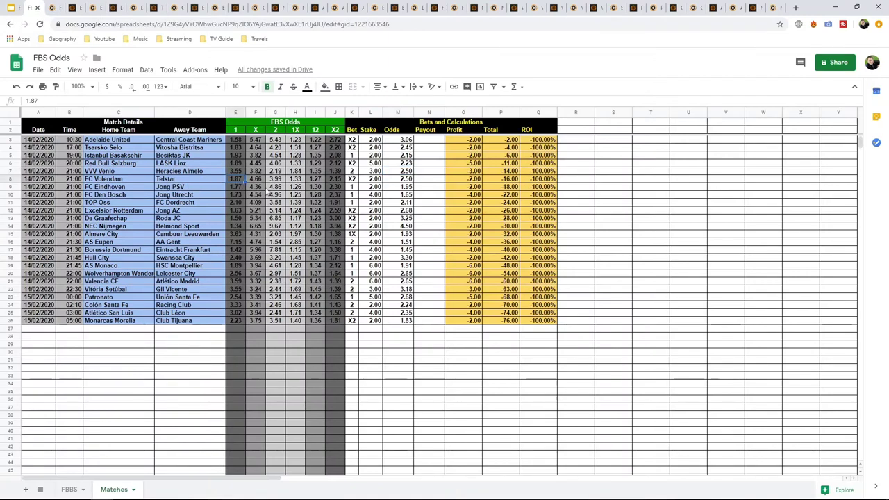
pyautogui.click(275, 181)
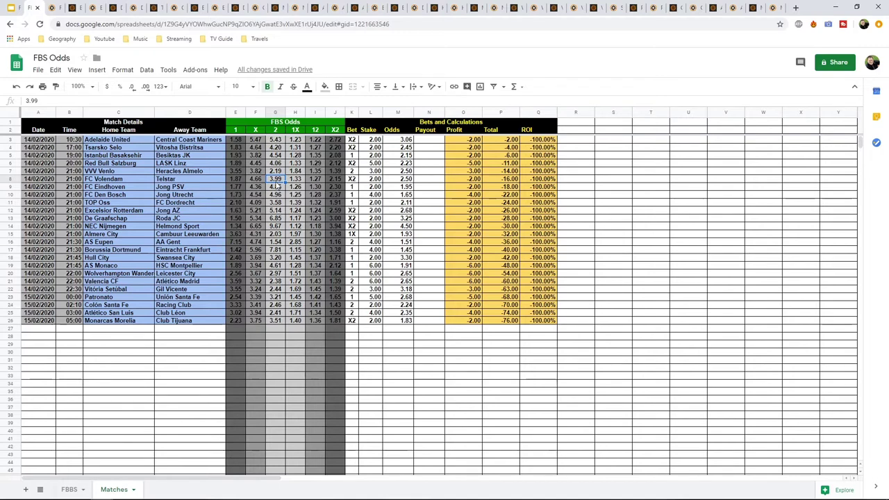
pyautogui.click(351, 179)
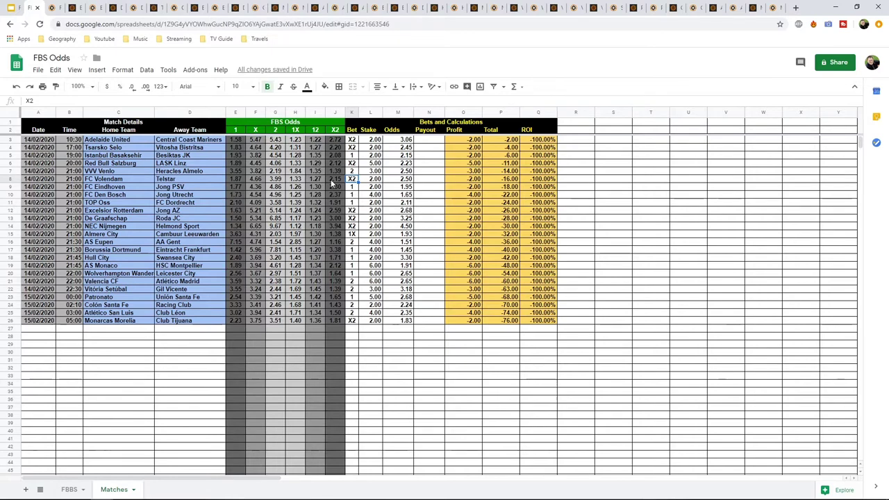
pyautogui.click(331, 179)
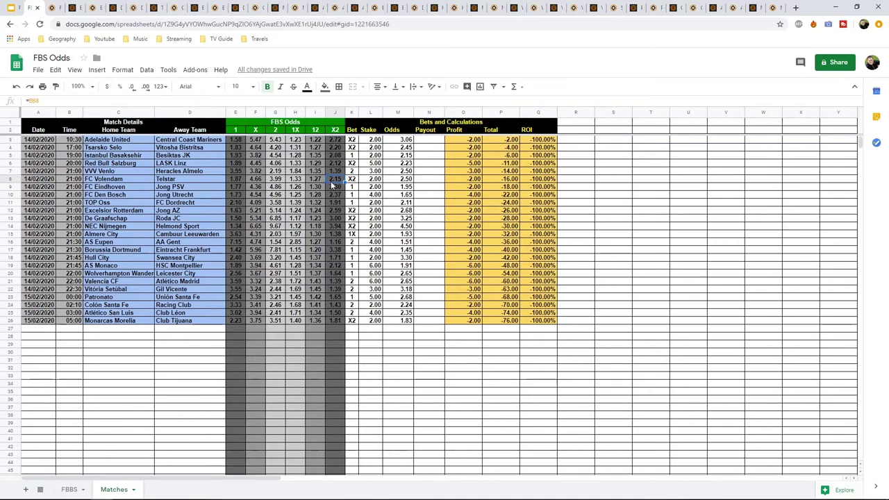
pyautogui.click(406, 180)
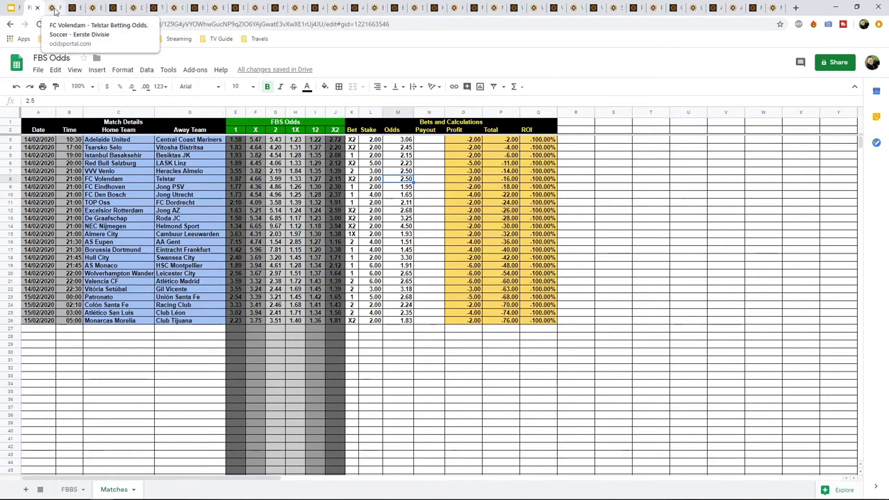
# Check the FC Volendam - Telstar double chance odds on OddsPortal, including the X2 price, and close that page.
pyautogui.click(52, 8)
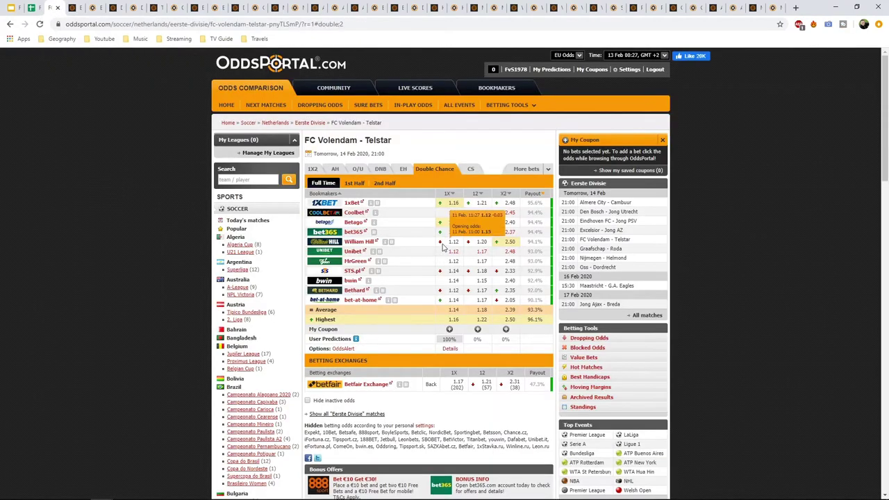
pyautogui.moveTo(508, 244)
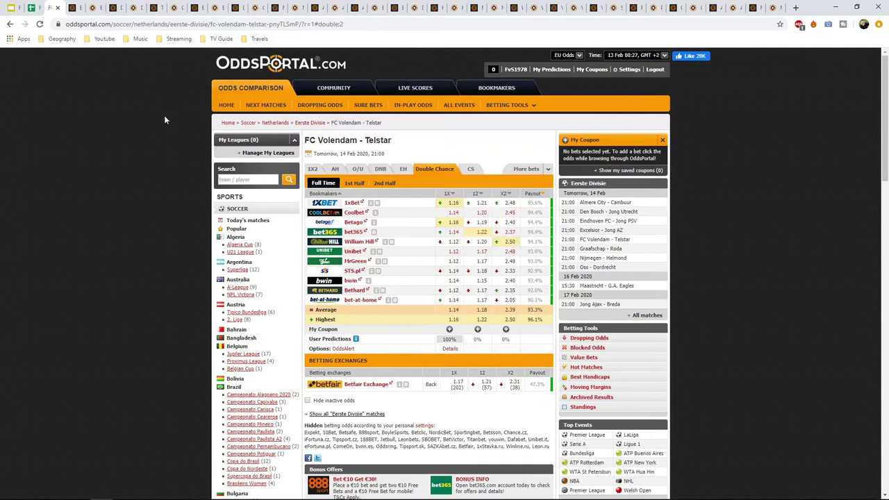
pyautogui.click(58, 7)
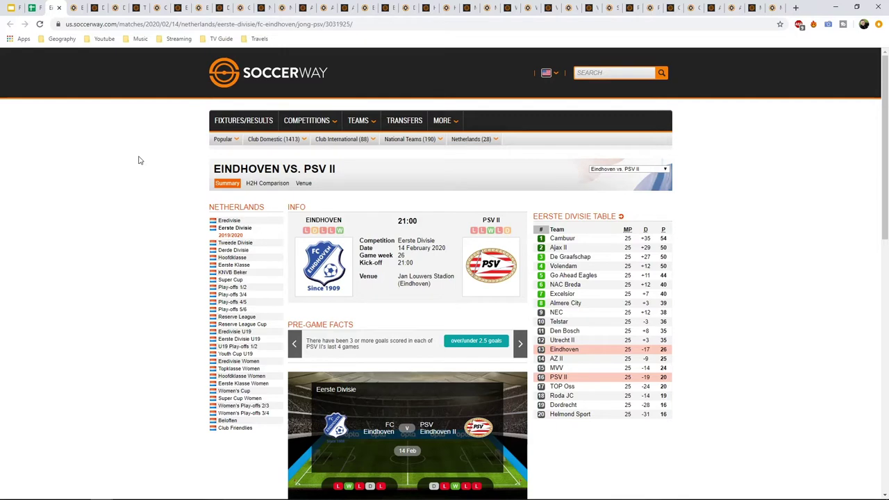
# Review Eindhoven's home matches and PSV II's away matches, and compare them with both teams' positions in the Eerste Divisie table.
pyautogui.scroll(-5, 138, 164)
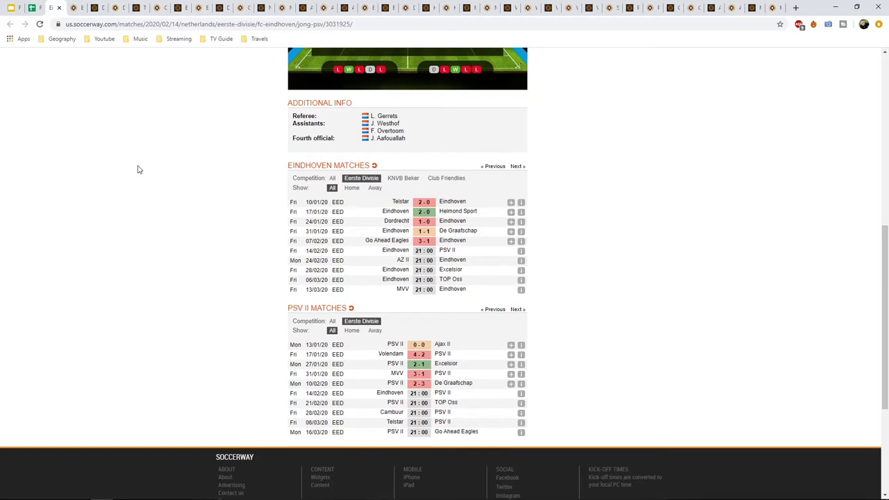
pyautogui.click(350, 192)
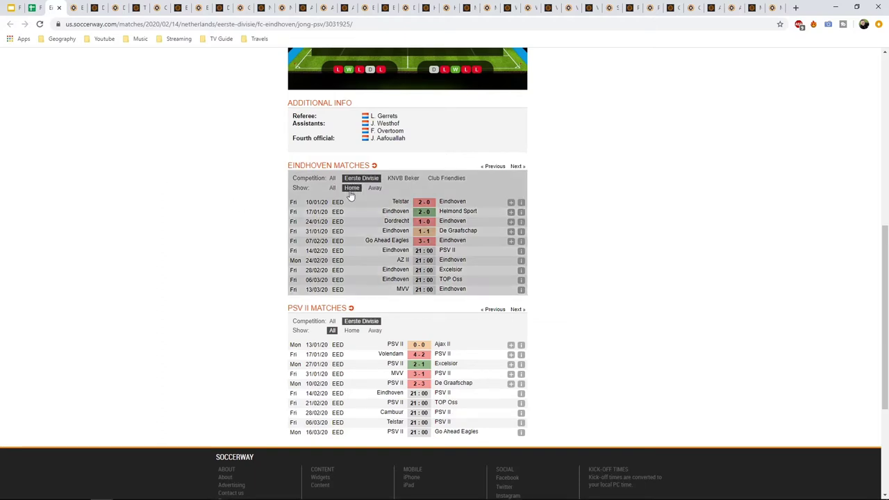
pyautogui.click(376, 331)
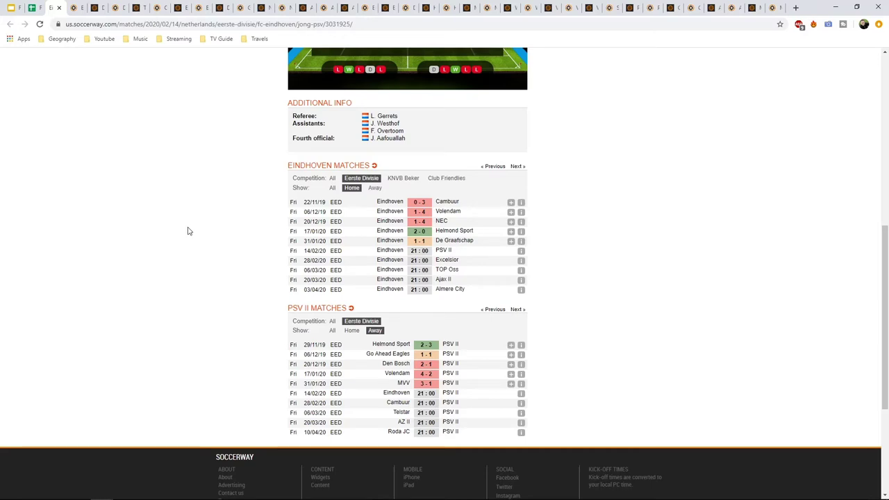
pyautogui.scroll(5, 341, 270)
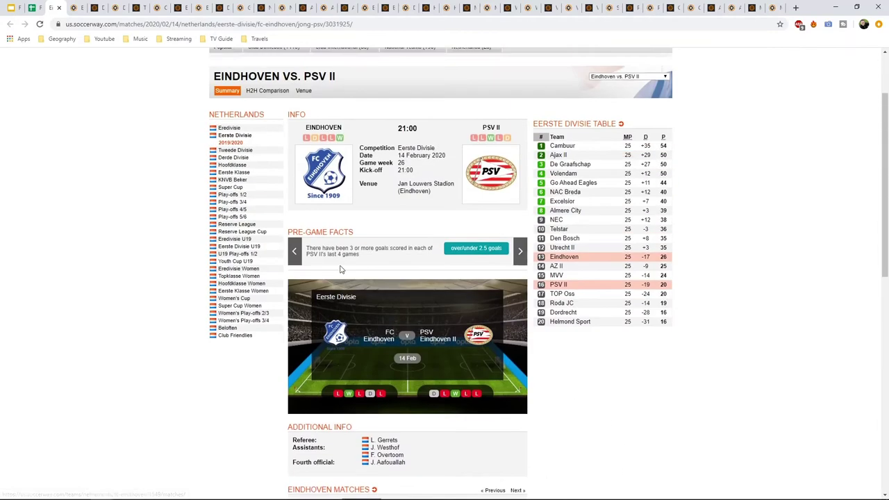
pyautogui.scroll(2, 340, 269)
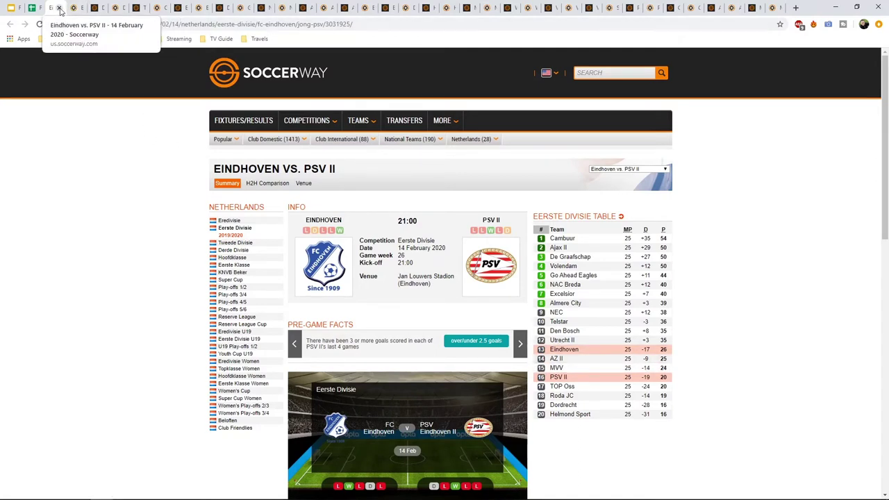
# Close the Eindhoven match page and compare the FC Eindhoven row's home-win odds with its bet and bookmaker odds in FBS Odds.
pyautogui.click(60, 9)
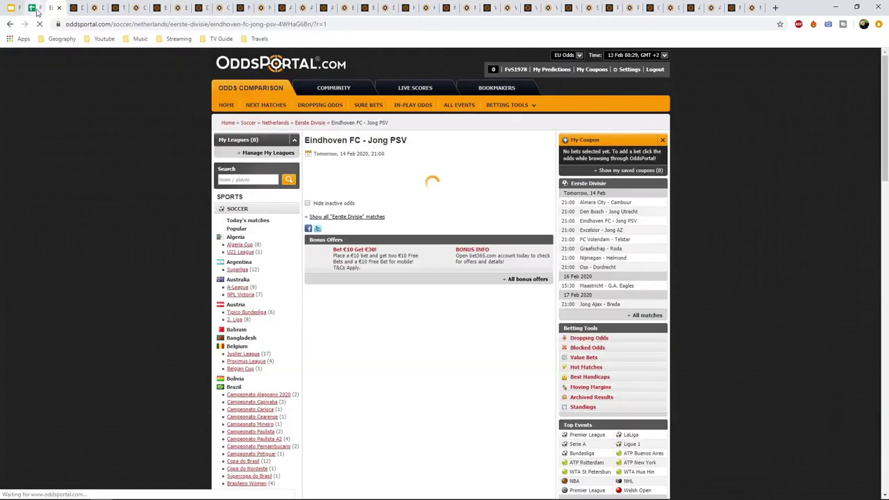
pyautogui.click(35, 9)
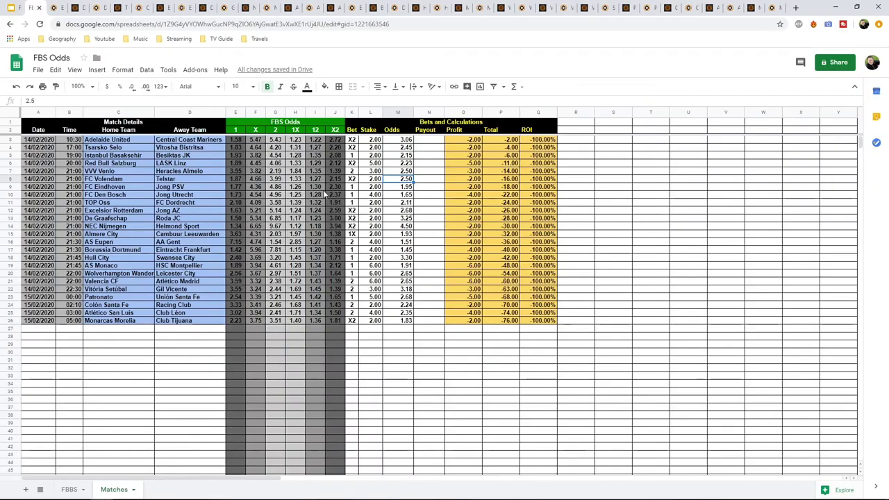
pyautogui.click(230, 186)
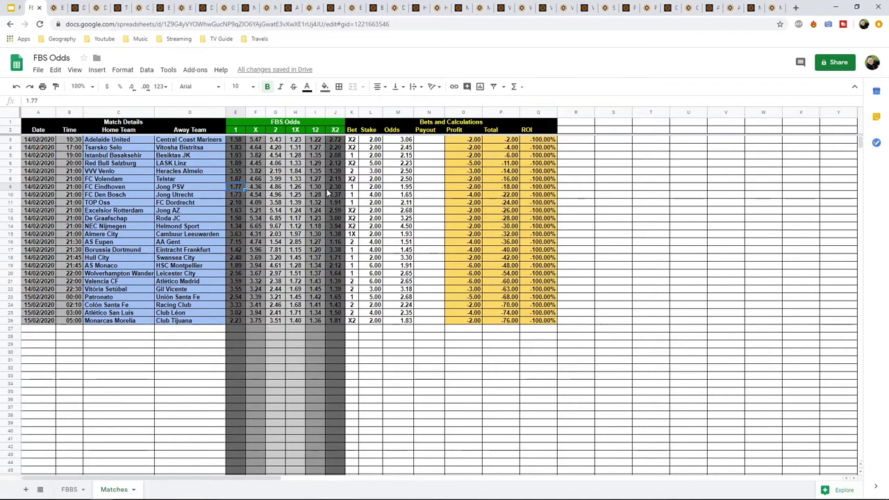
pyautogui.click(408, 187)
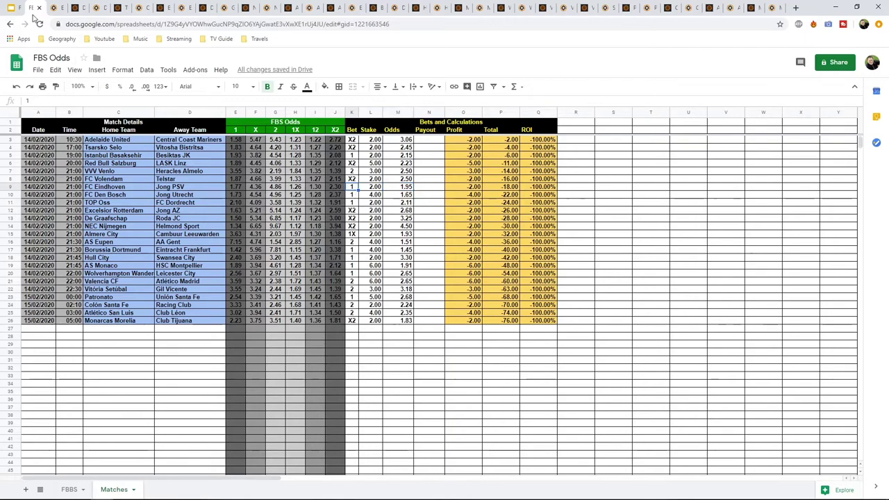
# Check the Eindhoven FC - Jong PSV 1X2 odds on OddsPortal against the row's bookmaker odds in FBS Odds, and close the OddsPortal page.
pyautogui.click(56, 7)
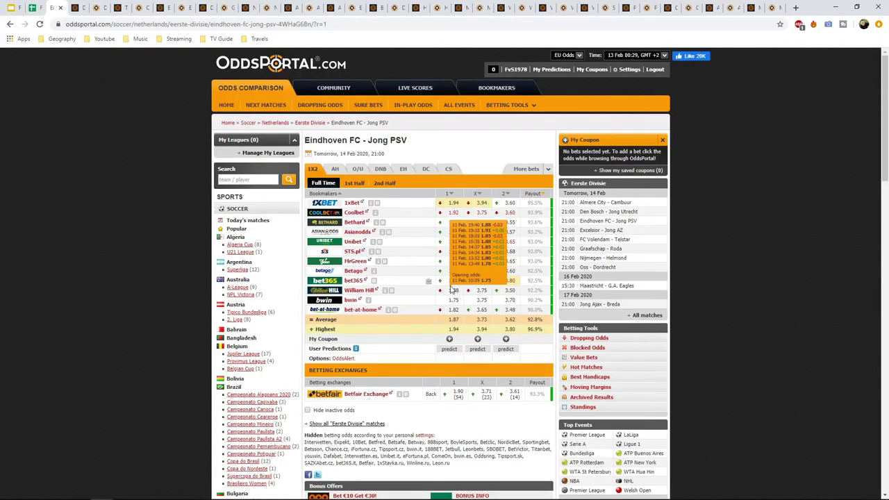
pyautogui.moveTo(457, 224)
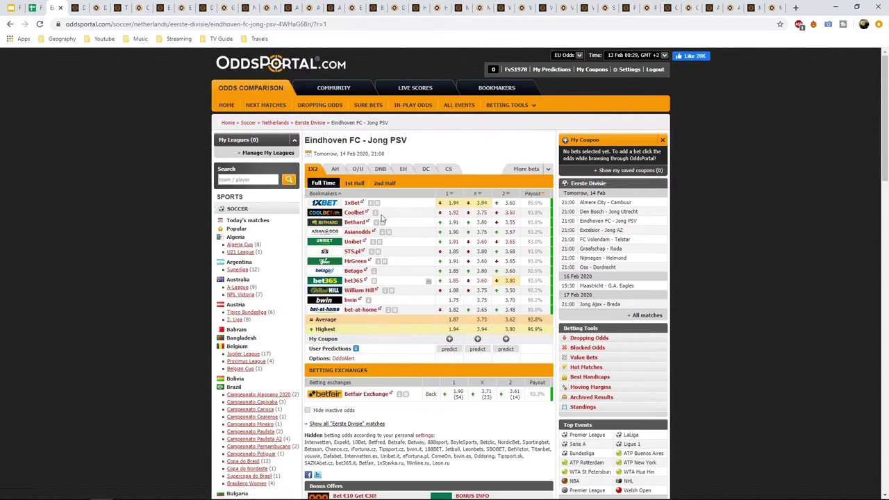
pyautogui.click(31, 10)
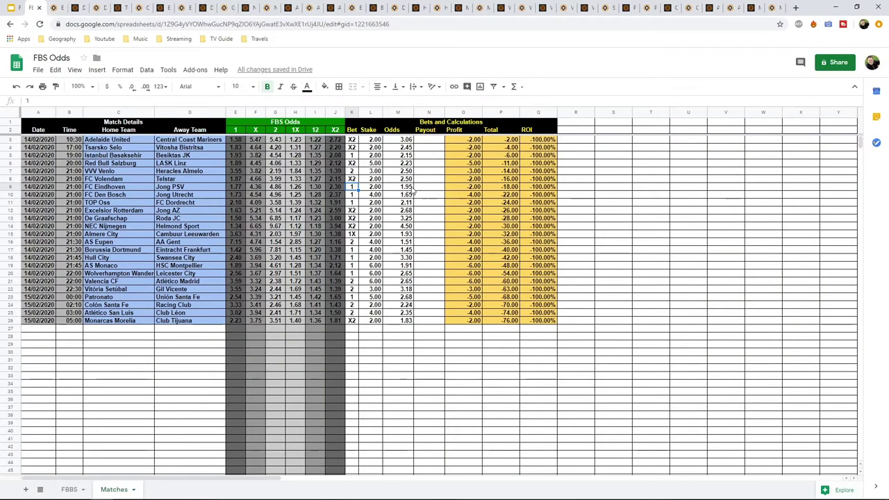
pyautogui.press('Right')
pyautogui.press('Right')
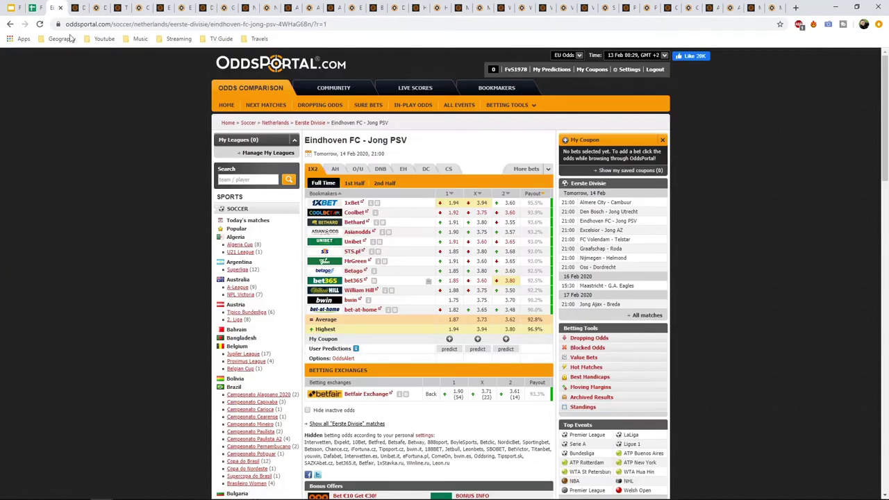
pyautogui.click(58, 9)
pyautogui.click(61, 9)
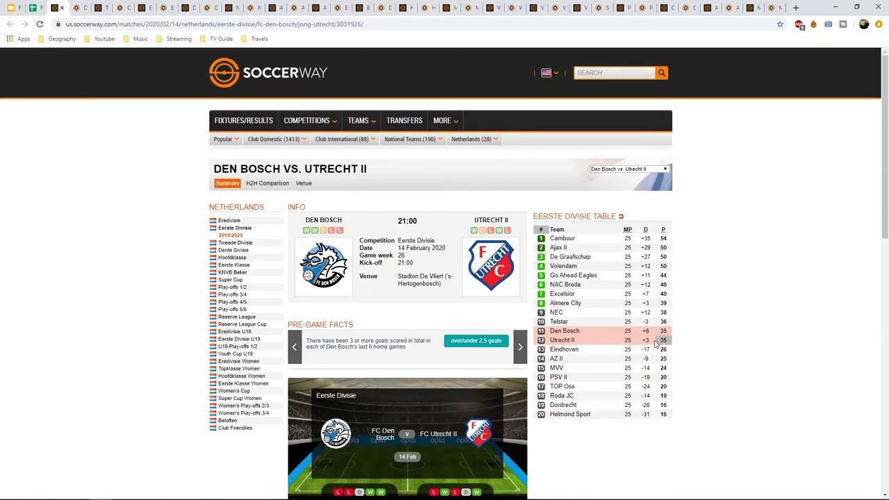
# Review Den Bosch's home matches in the Eerste Divisie, along with Utrecht II's home and away matches.
pyautogui.scroll(-6, 221, 351)
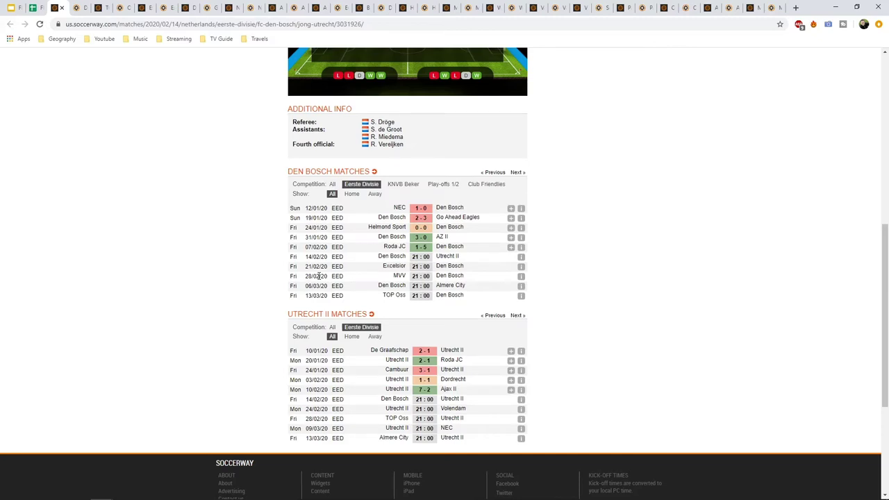
pyautogui.click(352, 194)
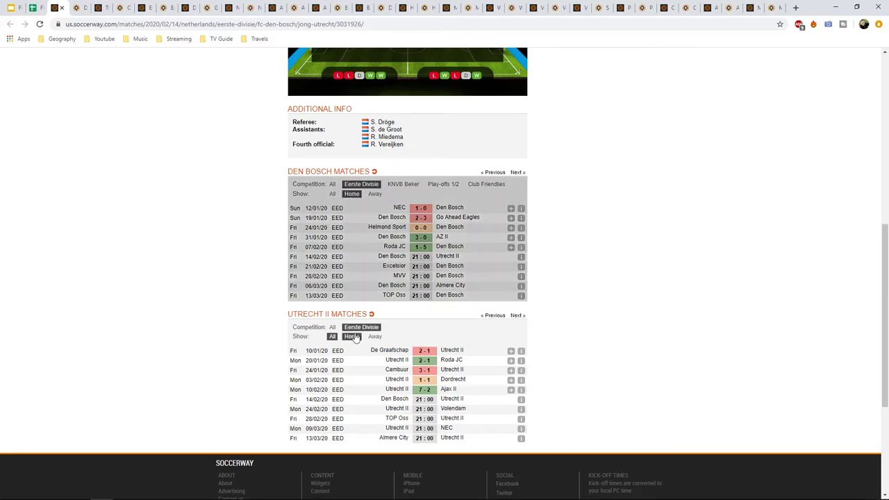
pyautogui.click(354, 337)
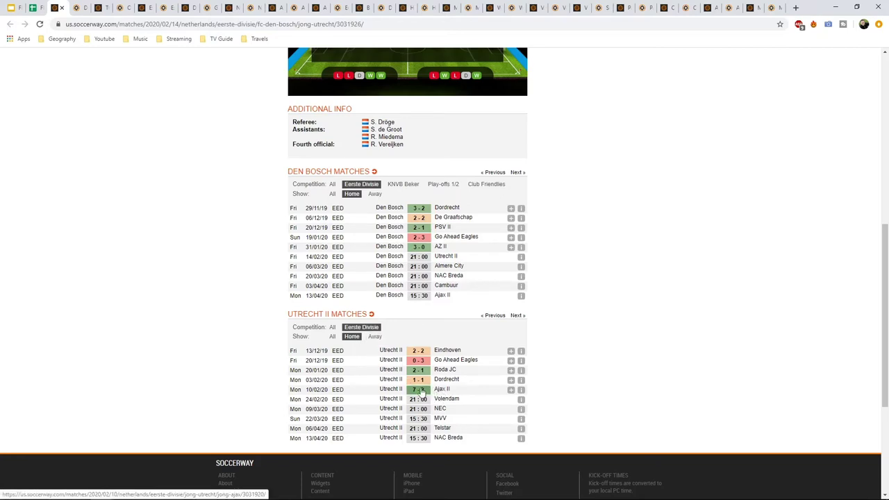
pyautogui.click(374, 337)
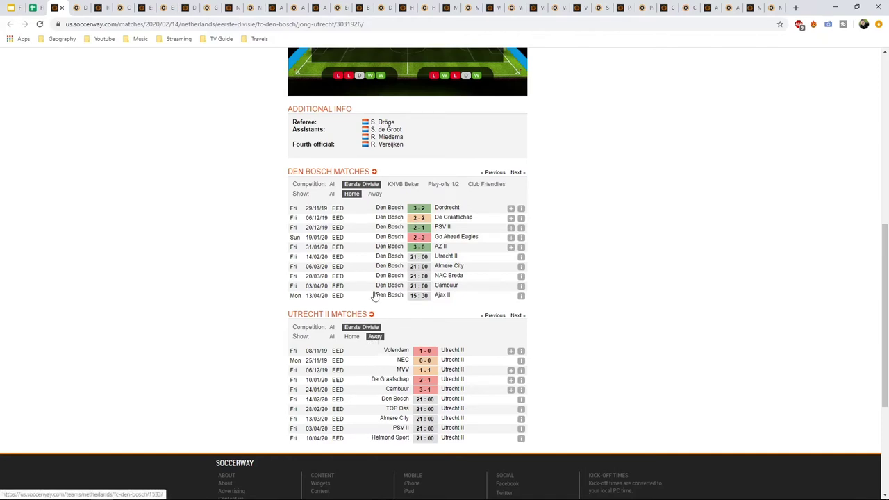
# Compare the FC Den Bosch row's calculated home-win odds with its bet and bookmaker odds in FBS Odds.
pyautogui.click(38, 8)
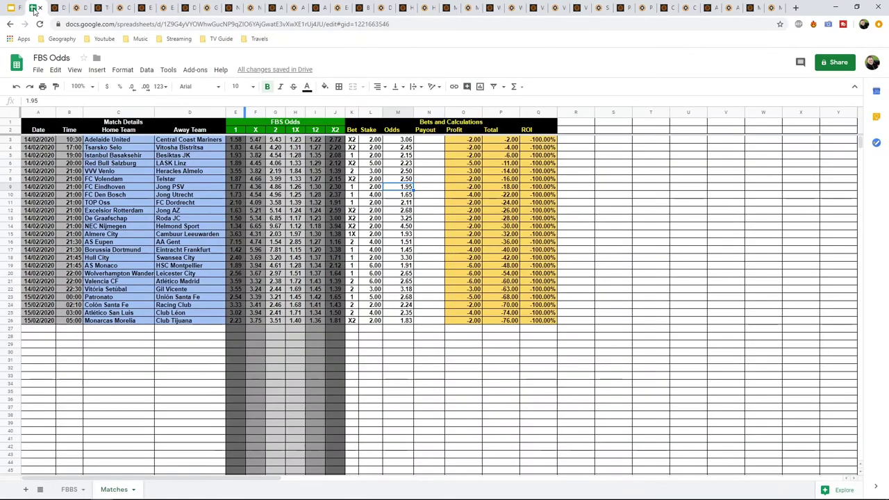
pyautogui.click(234, 196)
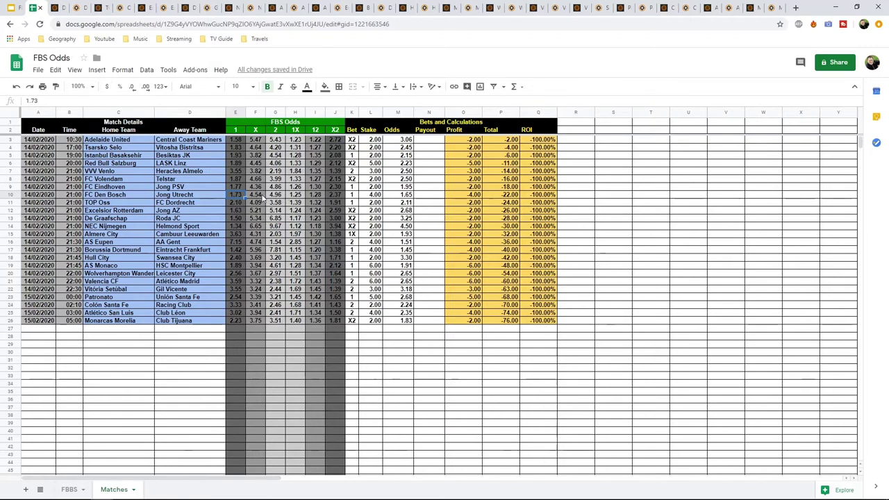
pyautogui.click(395, 195)
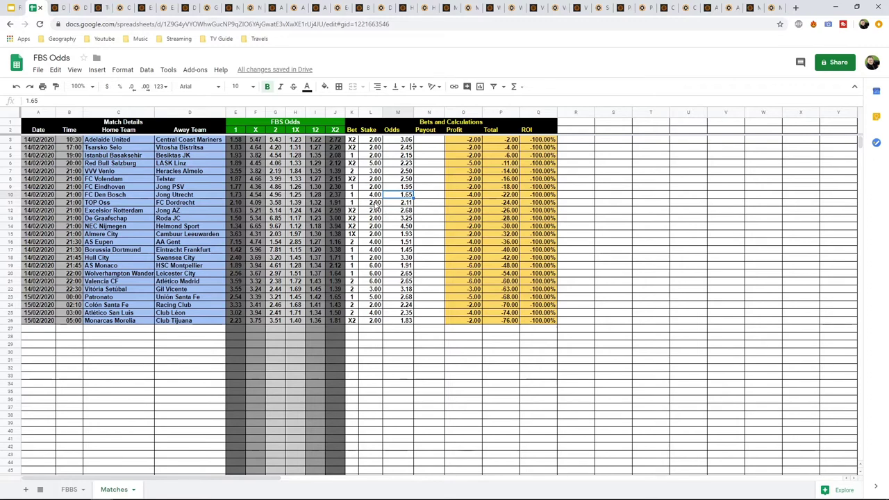
pyautogui.click(356, 197)
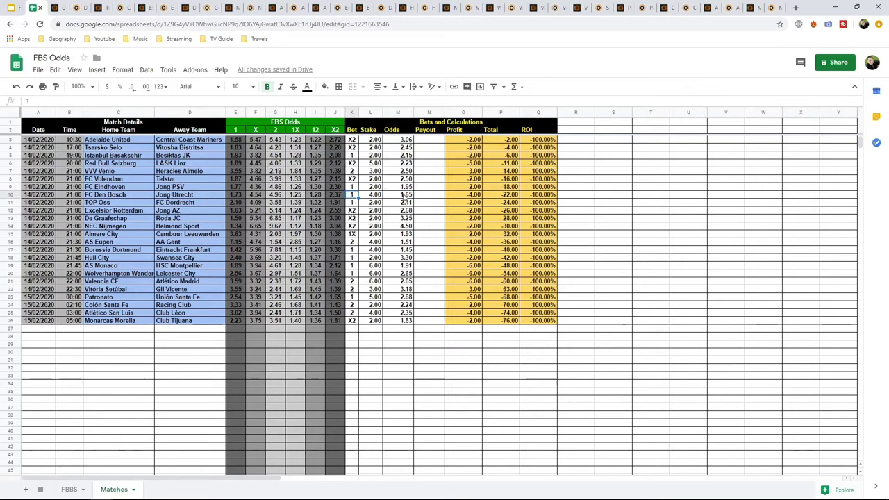
pyautogui.press('Right')
pyautogui.press('Right')
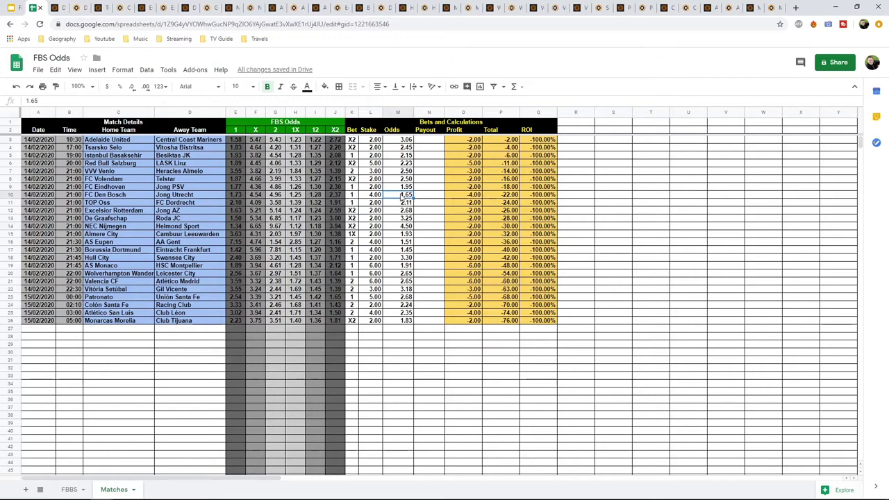
pyautogui.click(352, 197)
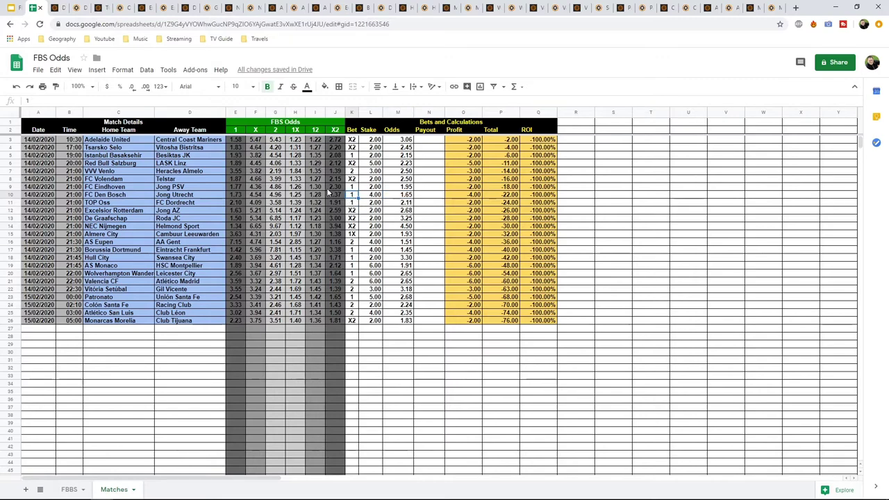
# Close the Den Bosch match page, check the Den Bosch - Jong Utrecht 1X2 odds on OddsPortal, and close that page.
pyautogui.click(58, 9)
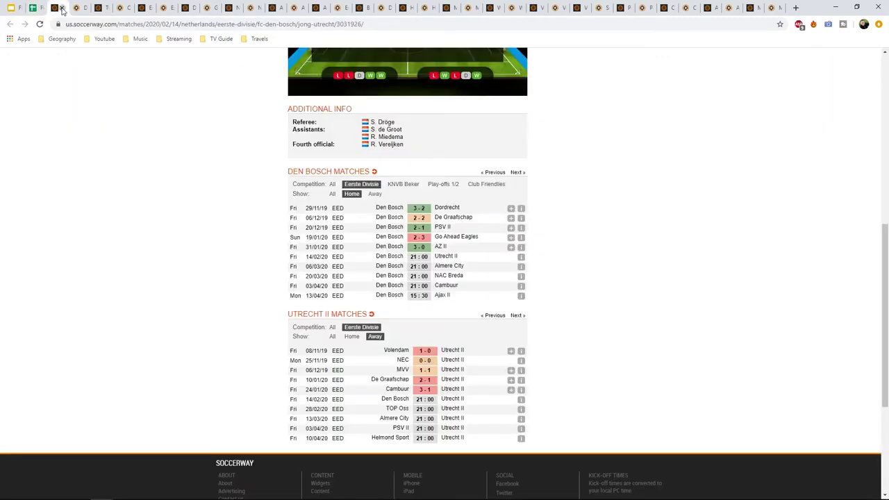
pyautogui.click(59, 8)
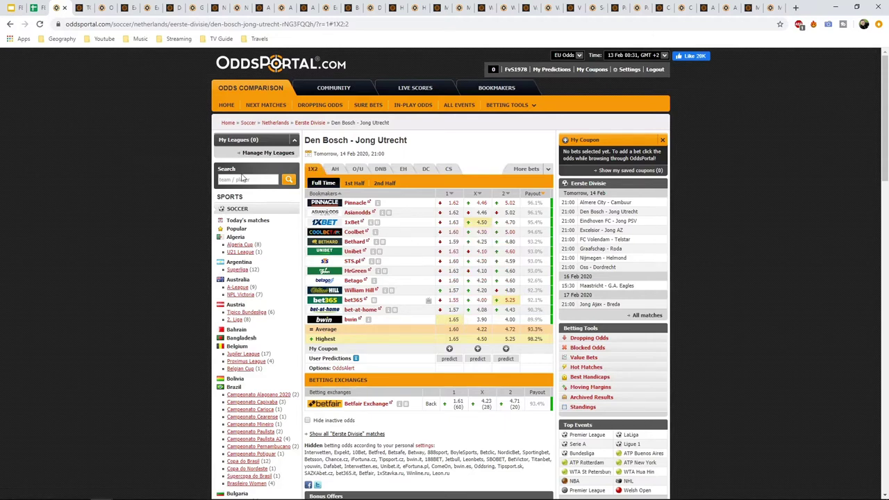
pyautogui.click(65, 8)
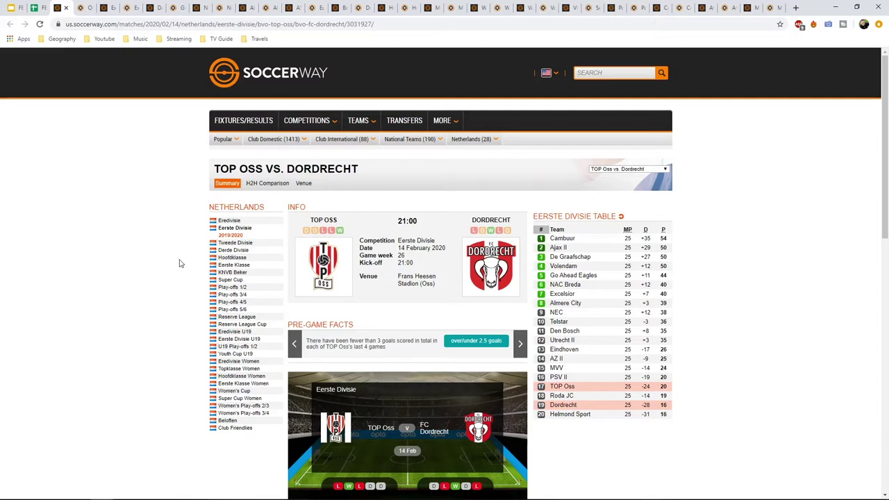
# Review TOP Oss's home matches and Dordrecht's away matches, and compare them with both teams' positions in the Eerste Divisie table.
pyautogui.scroll(-6, 179, 264)
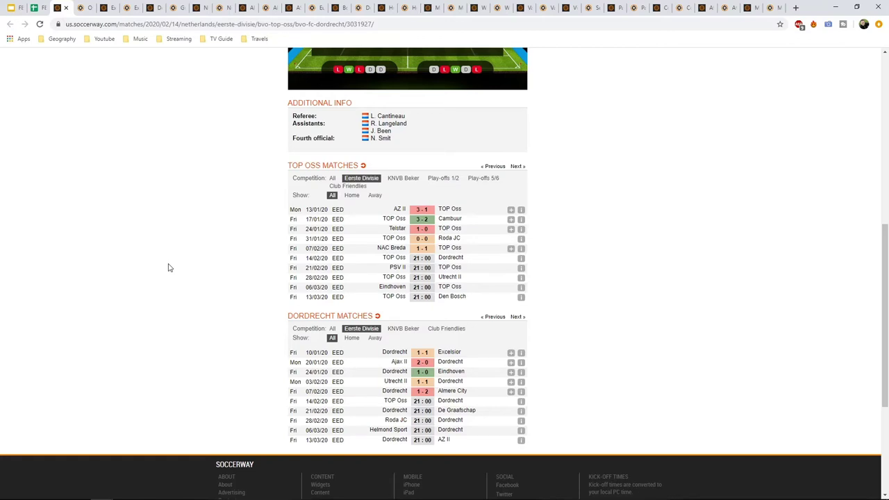
pyautogui.click(352, 195)
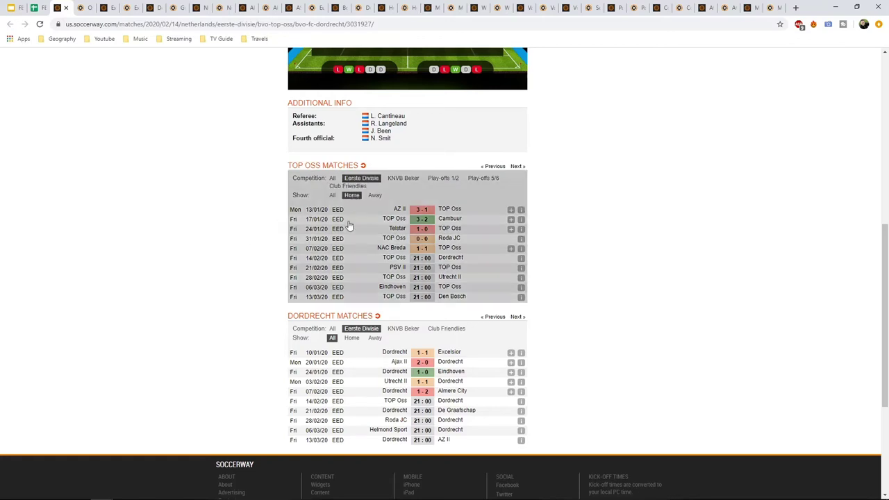
pyautogui.click(375, 339)
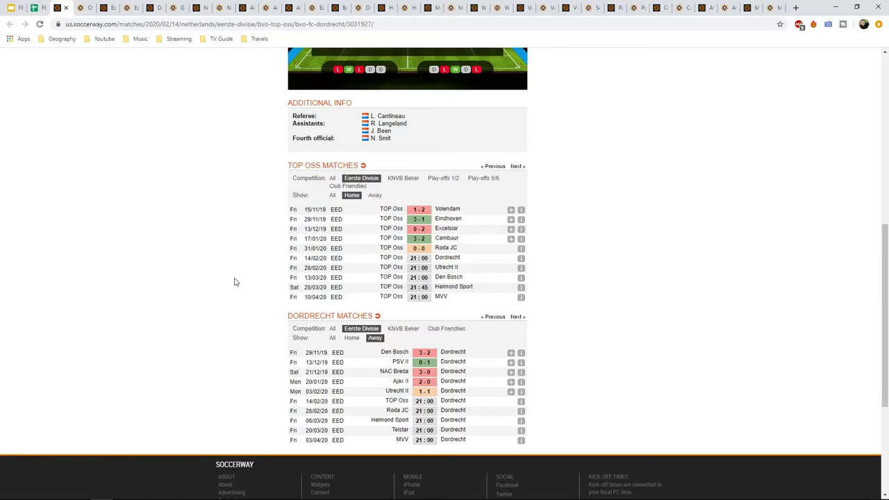
pyautogui.scroll(3, 243, 269)
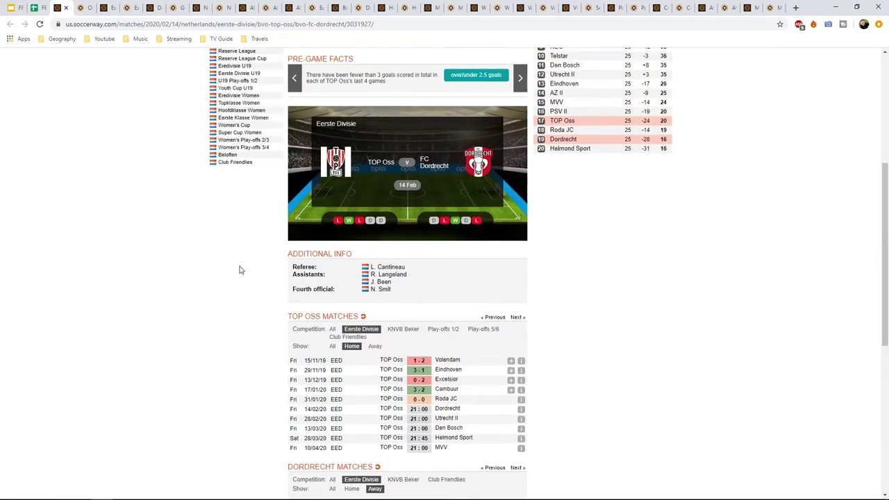
pyautogui.scroll(3, 240, 269)
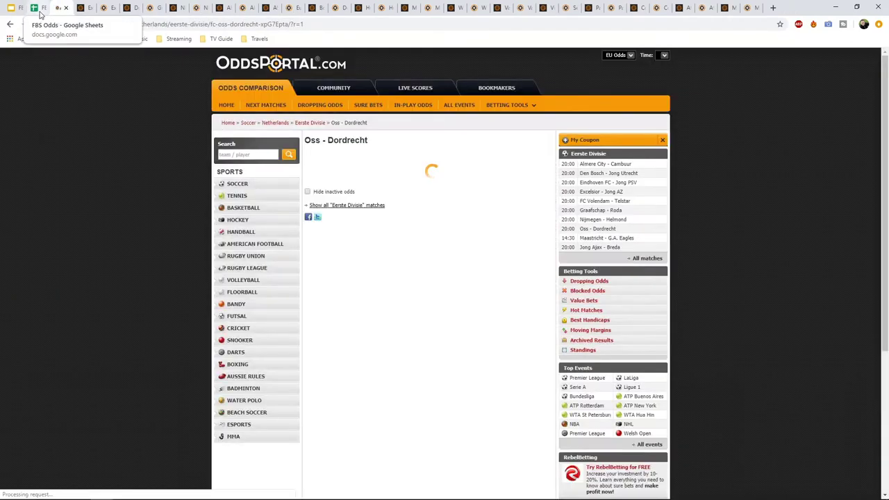
# Close the TOP Oss match page and compare the TOP Oss row's calculated home-win odds with its bookmaker odds in FBS Odds.
pyautogui.click(67, 7)
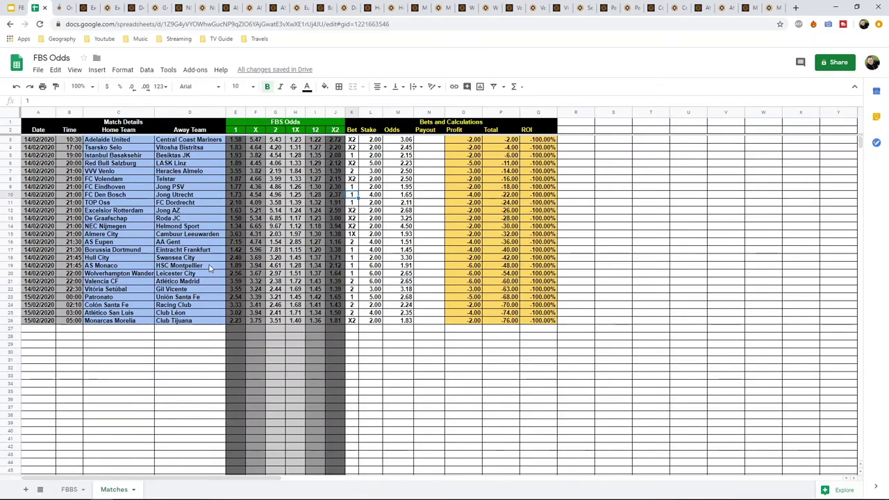
pyautogui.click(233, 204)
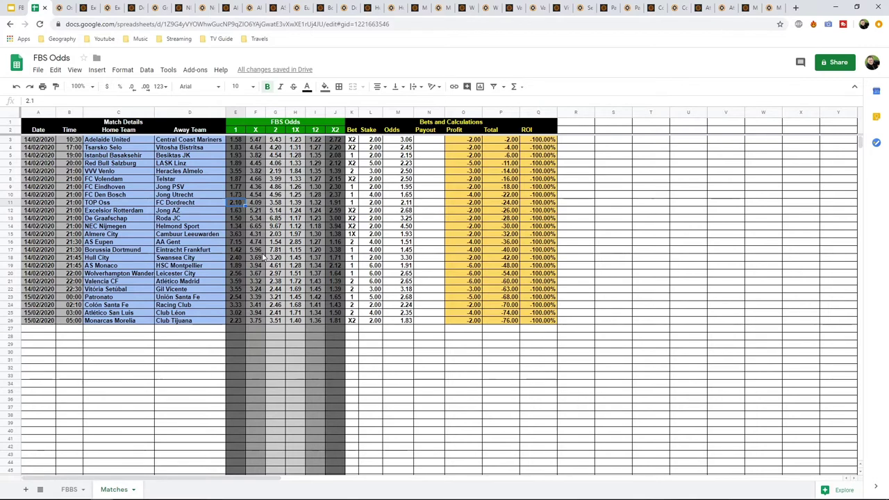
pyautogui.click(398, 203)
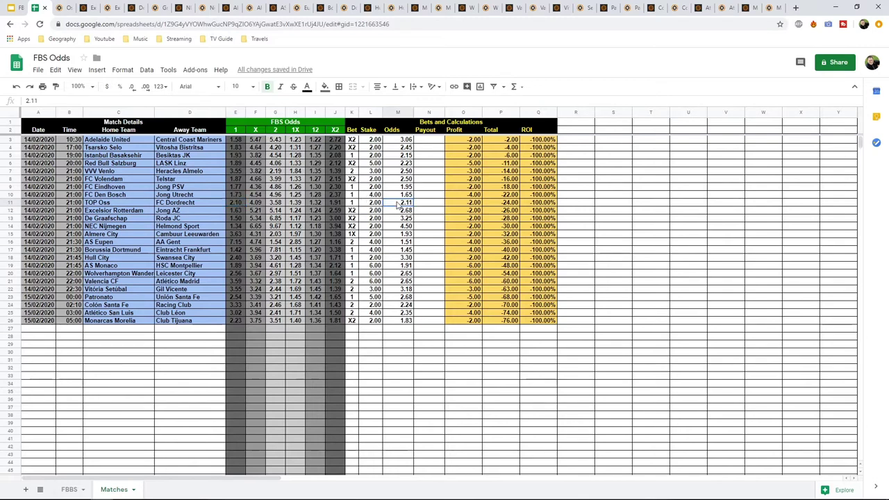
# Check the TOP Oss bet against the Oss - Dordrecht 1X2 odds and Asianodds home-odds history on OddsPortal, and close that page.
pyautogui.click(353, 203)
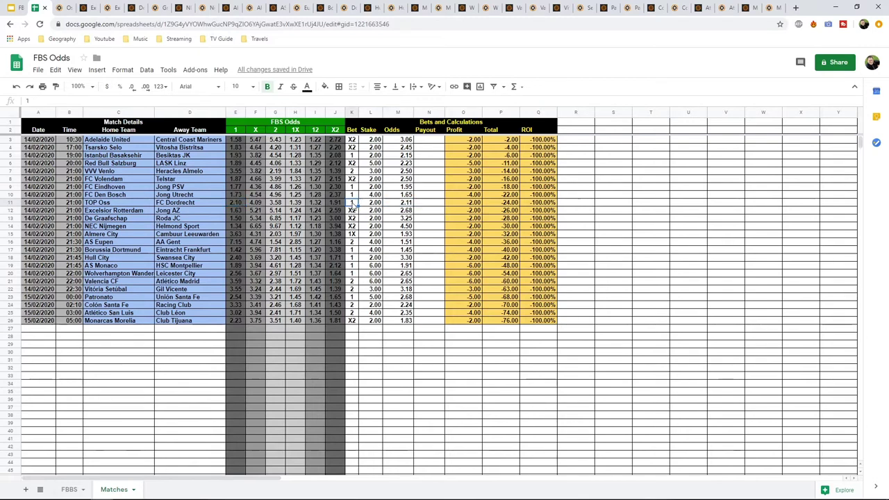
pyautogui.click(67, 9)
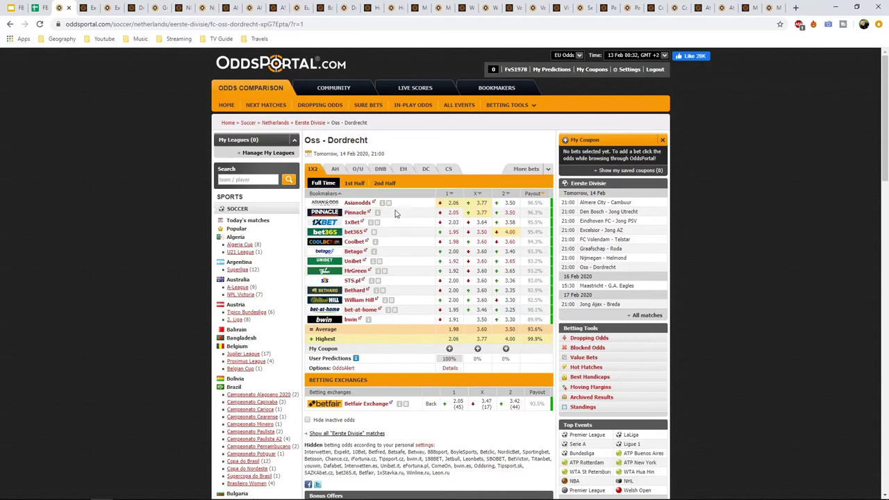
pyautogui.moveTo(444, 204)
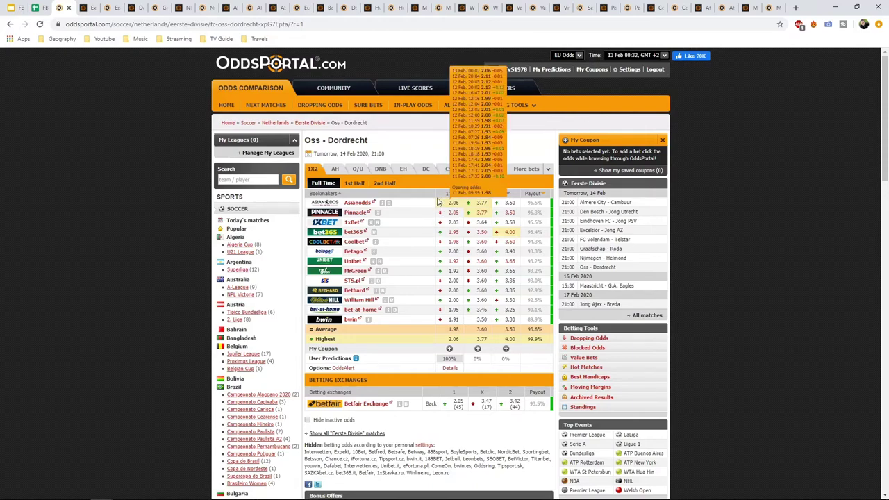
pyautogui.click(42, 9)
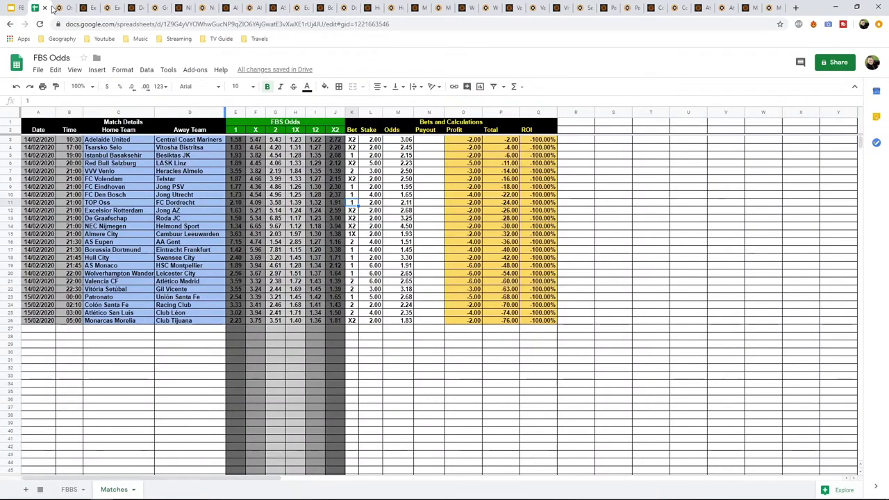
pyautogui.click(60, 8)
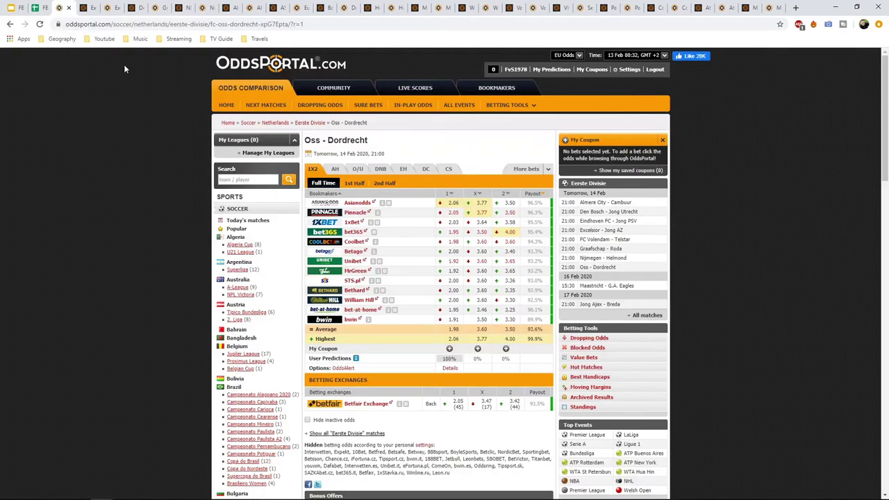
pyautogui.click(68, 8)
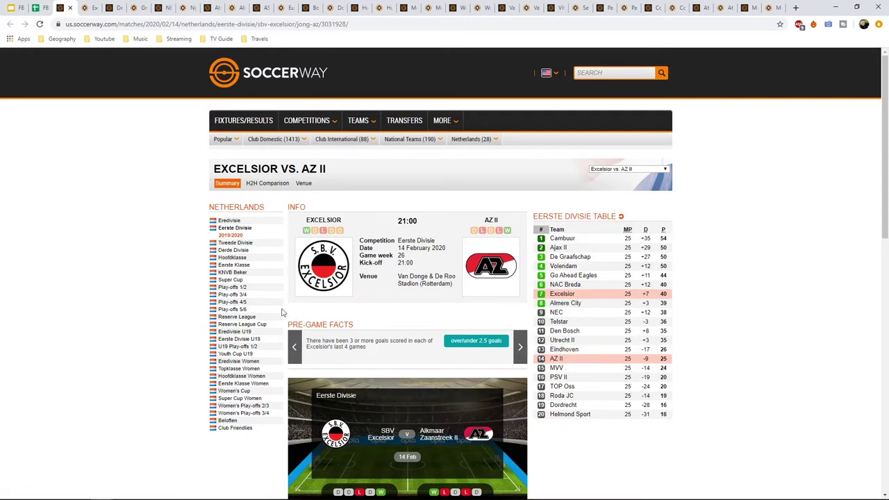
# Review Excelsior's home matches and AZ II's away matches, and compare them with both teams' positions in the Eerste Divisie table.
pyautogui.scroll(-5, 193, 295)
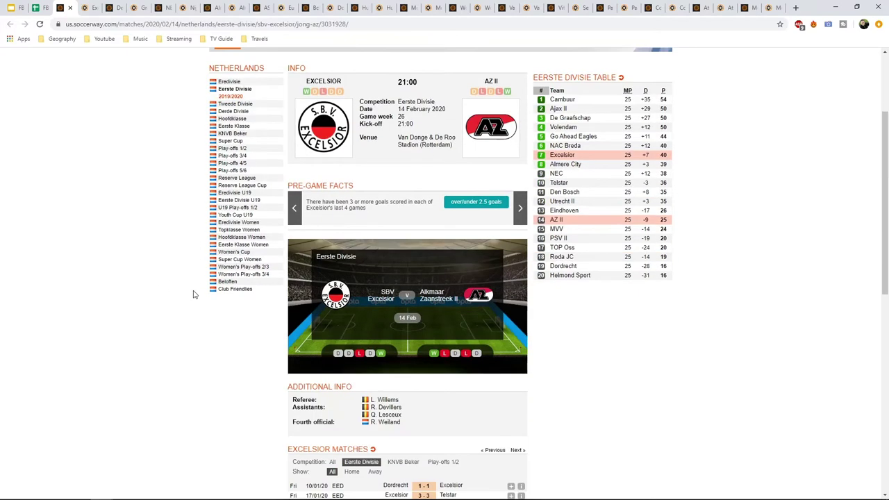
pyautogui.scroll(-1, 193, 295)
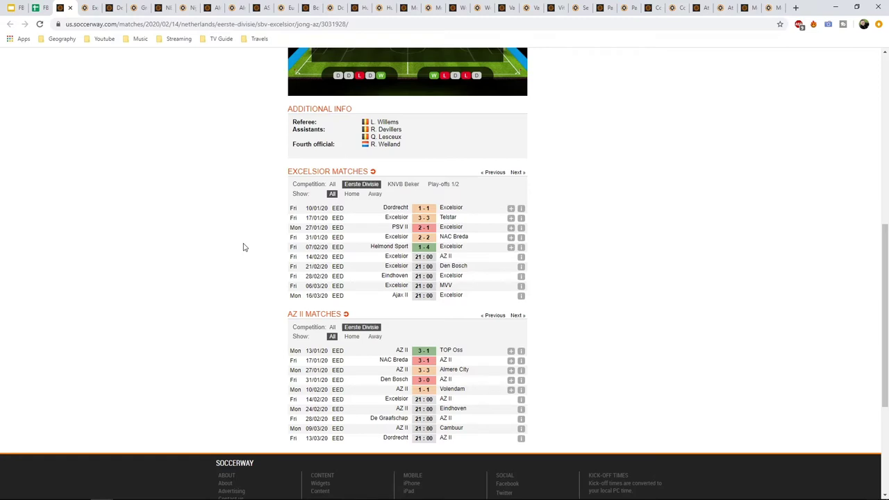
pyautogui.click(352, 194)
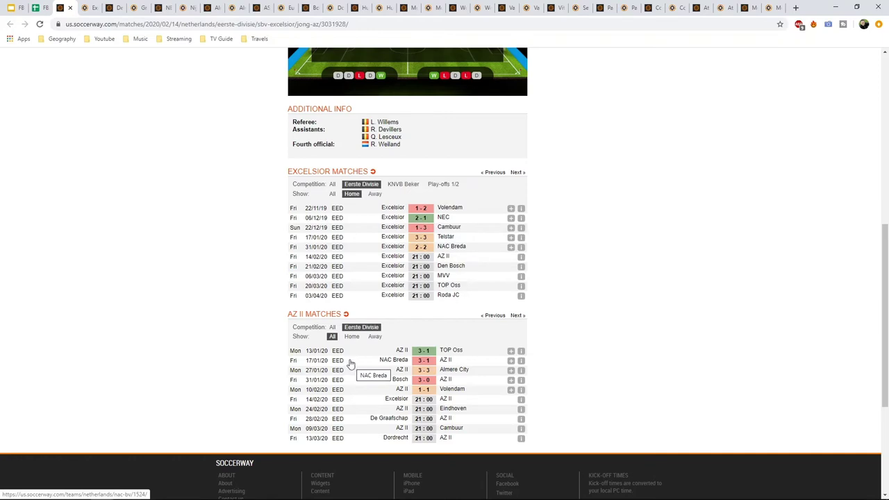
pyautogui.click(375, 336)
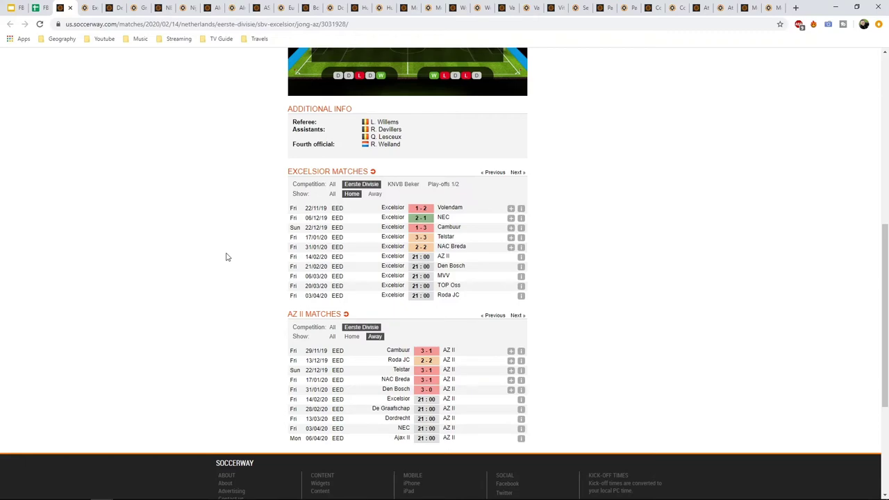
pyautogui.scroll(1, 223, 264)
pyautogui.scroll(4, 223, 264)
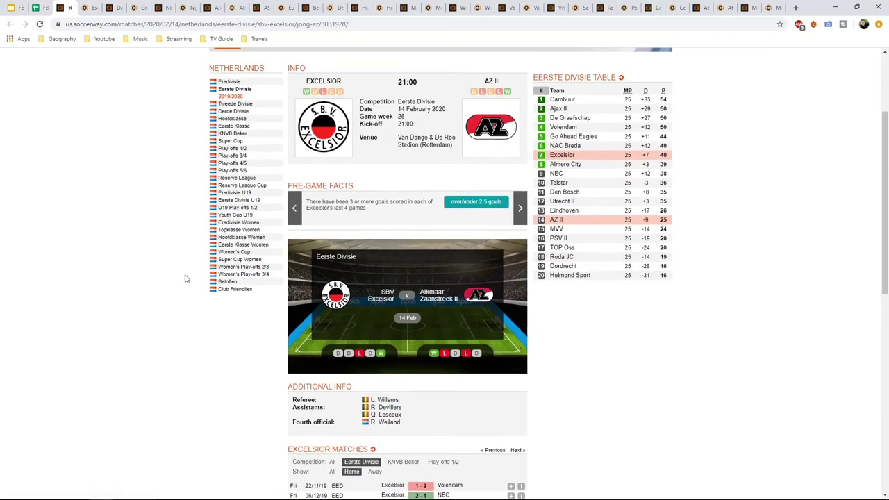
pyautogui.scroll(2, 167, 292)
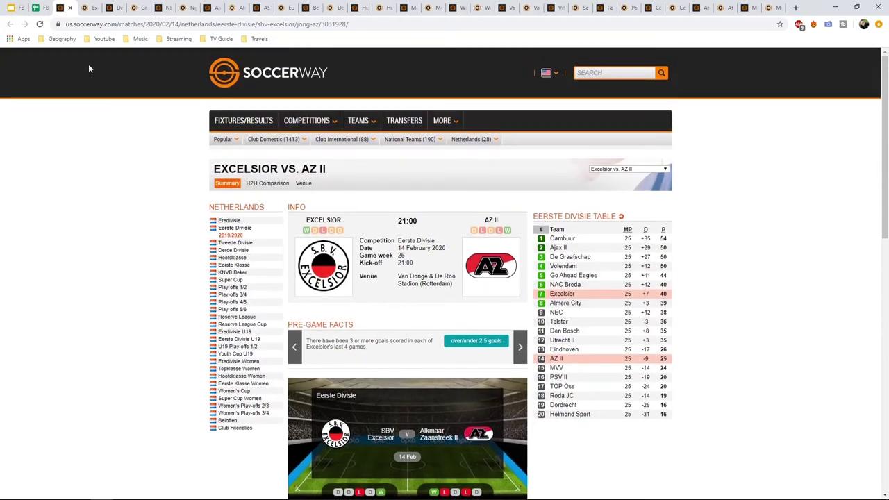
# Compare the Excelsior Rotterdam row's calculated home-win and double-chance odds with its bet, stake and bookmaker odds in FBS Odds.
pyautogui.click(43, 10)
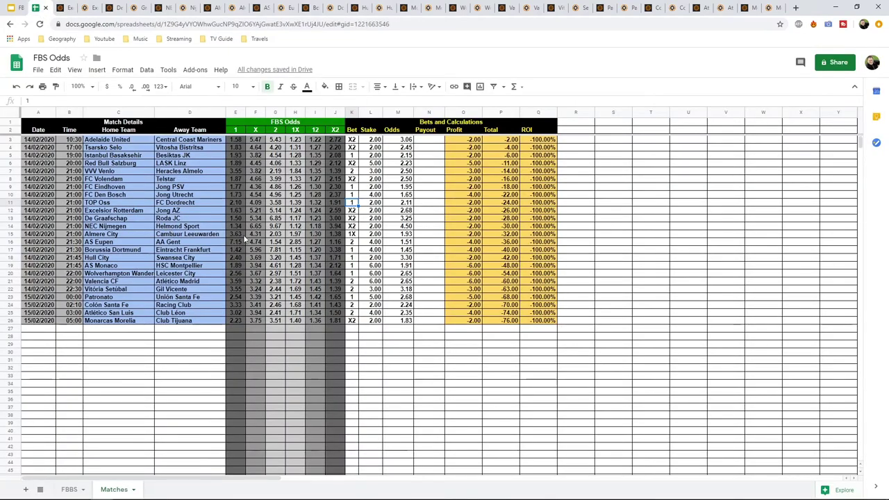
pyautogui.click(235, 212)
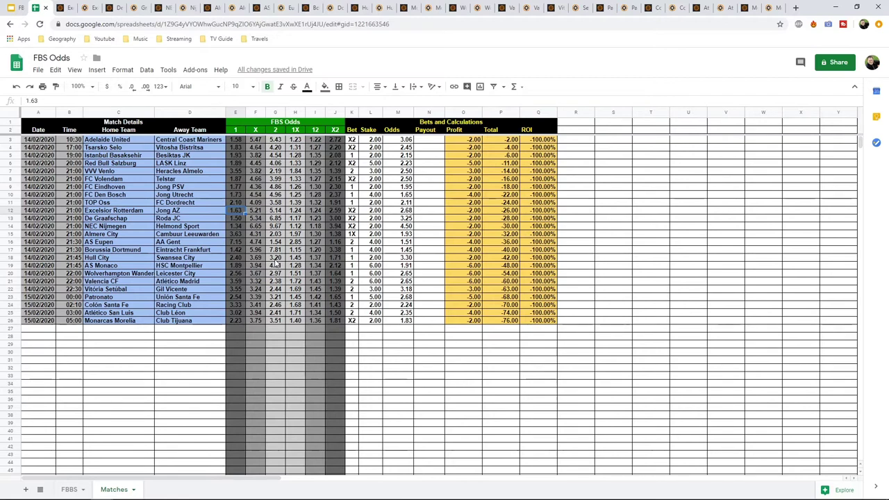
pyautogui.press('Right')
pyautogui.press('Right')
pyautogui.press('Right')
pyautogui.press('Right')
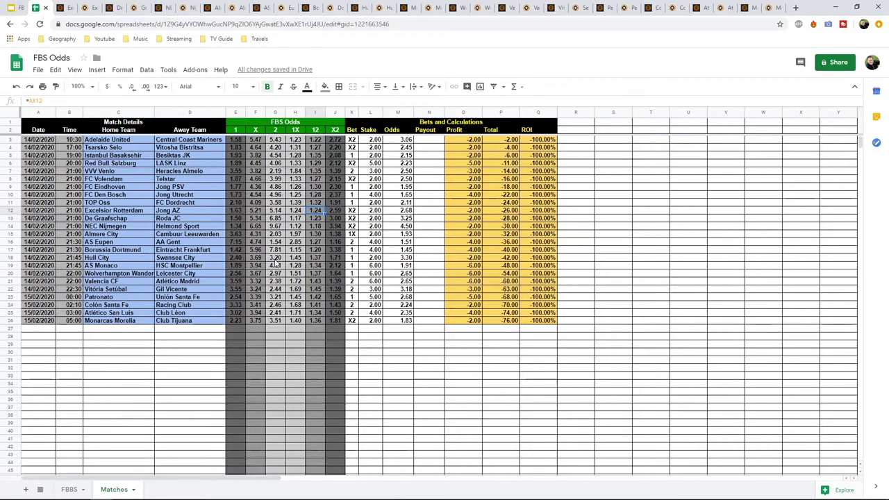
pyautogui.press('Right')
pyautogui.press('Right')
pyautogui.press('Right')
pyautogui.press('Right')
pyautogui.press('Right')
pyautogui.press('Left')
pyautogui.press('Left')
pyautogui.press('Left')
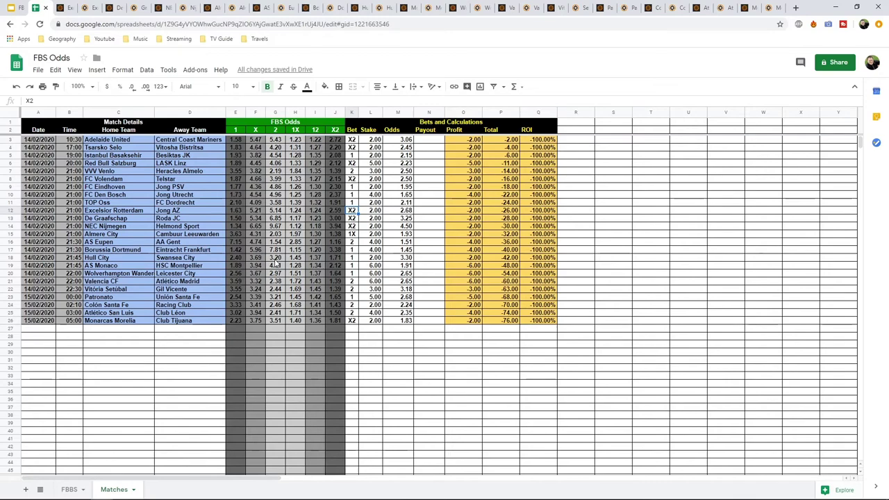
# Recheck and close the Excelsior match page, check the Excelsior - Jong AZ Double Chance odds on OddsPortal, and close that page.
pyautogui.click(64, 8)
pyautogui.scroll(-5, 206, 379)
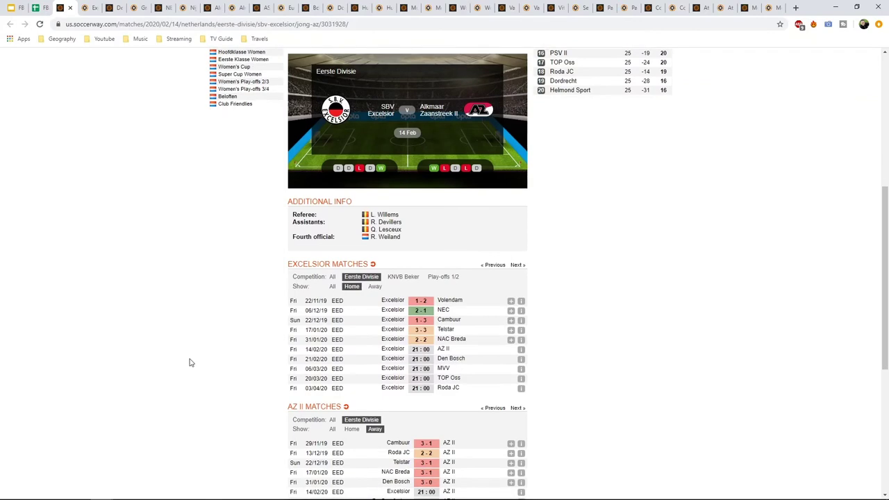
pyautogui.scroll(5, 181, 364)
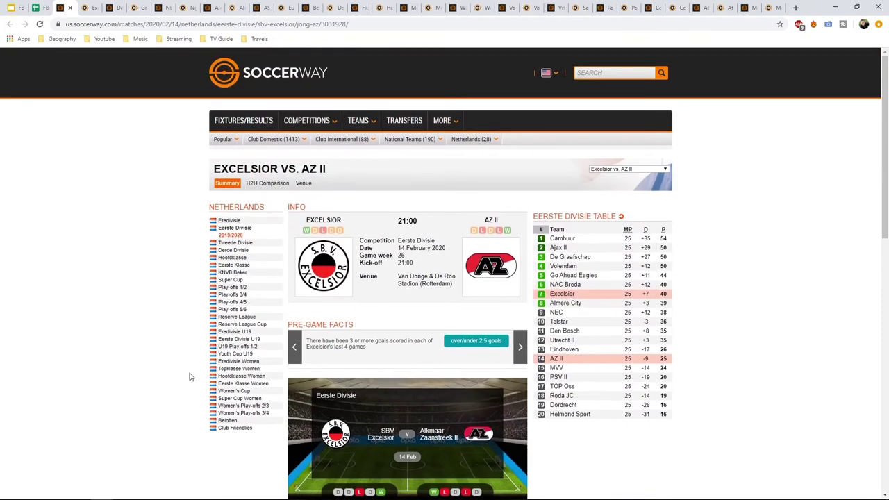
pyautogui.click(70, 8)
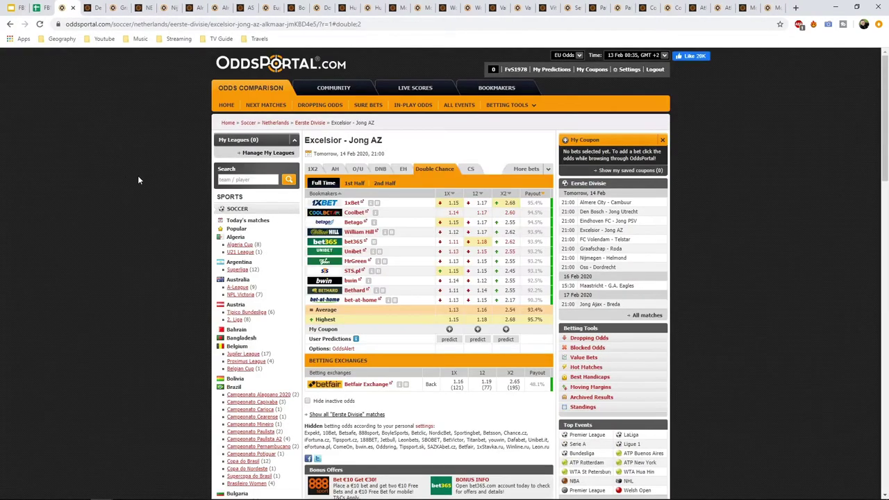
pyautogui.moveTo(512, 237)
pyautogui.click(72, 9)
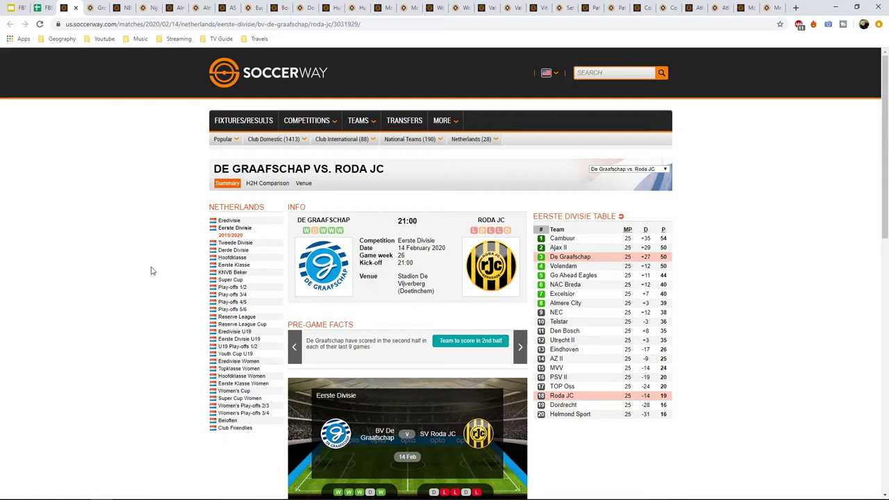
# Review De Graafschap's home matches and Roda JC's away matches, and compare them with both teams' positions in the Eerste Divisie table.
pyautogui.scroll(-4, 153, 271)
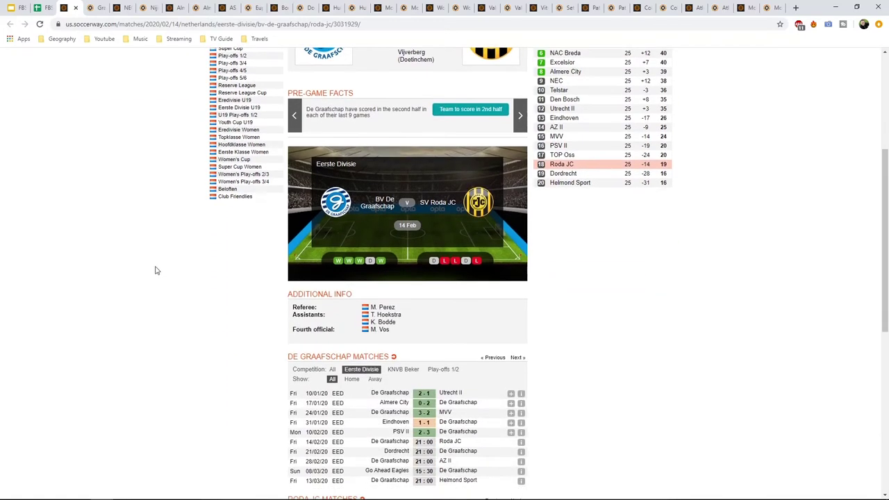
pyautogui.scroll(3, 157, 270)
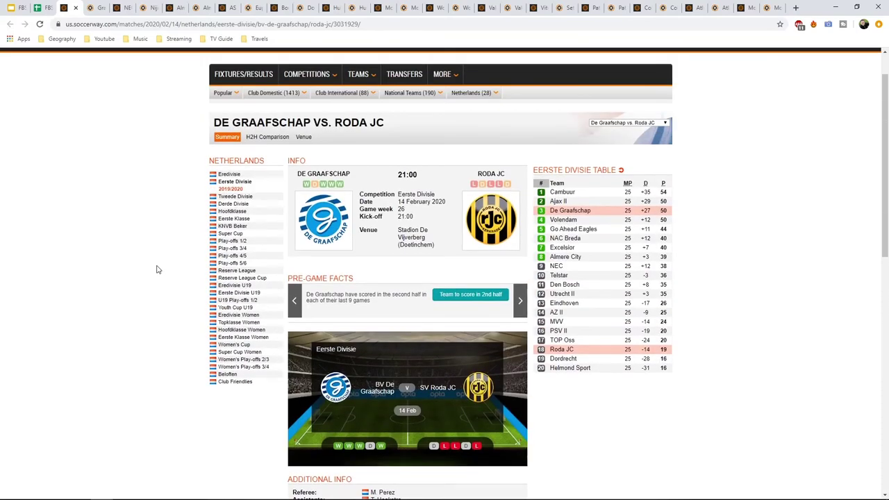
pyautogui.scroll(-5, 157, 269)
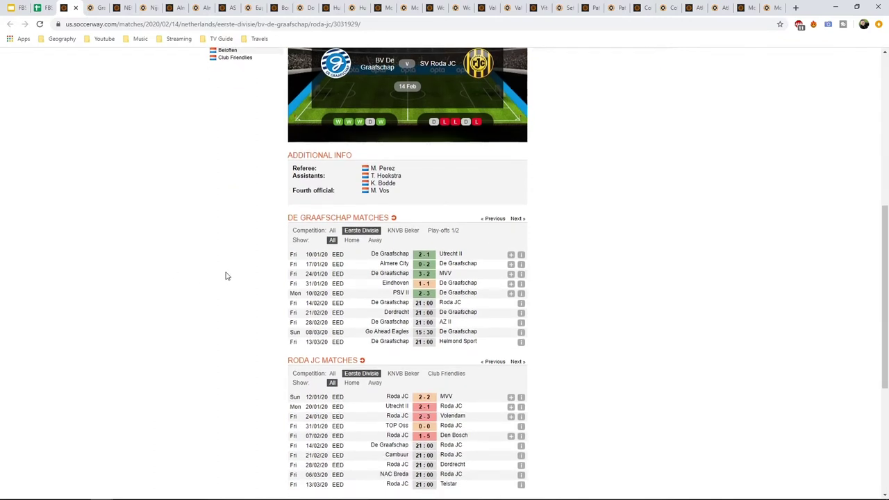
pyautogui.scroll(-2, 226, 276)
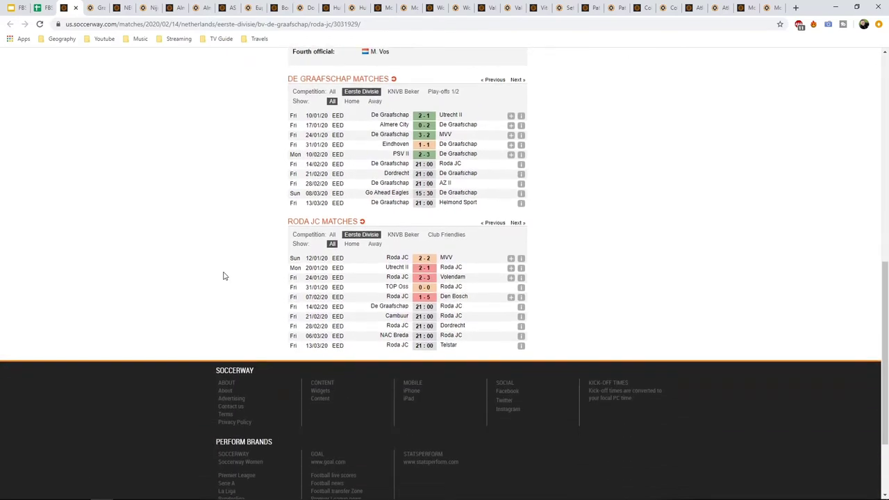
pyautogui.scroll(1, 224, 276)
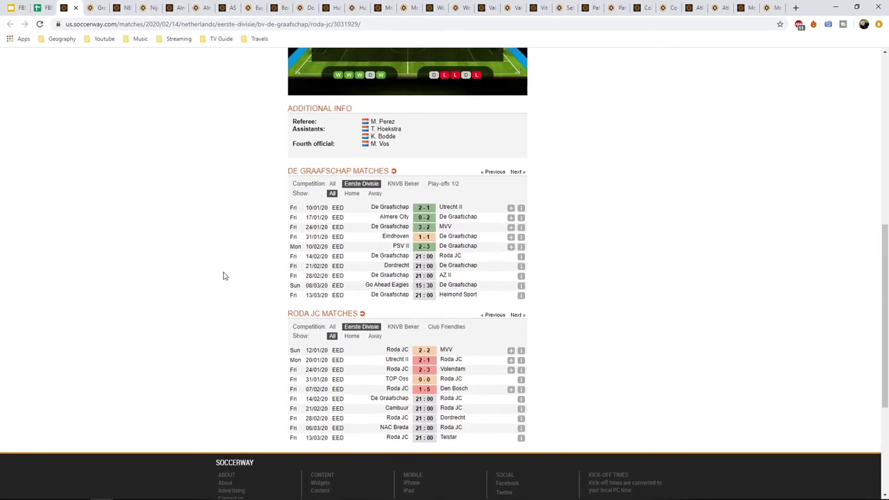
pyautogui.click(353, 194)
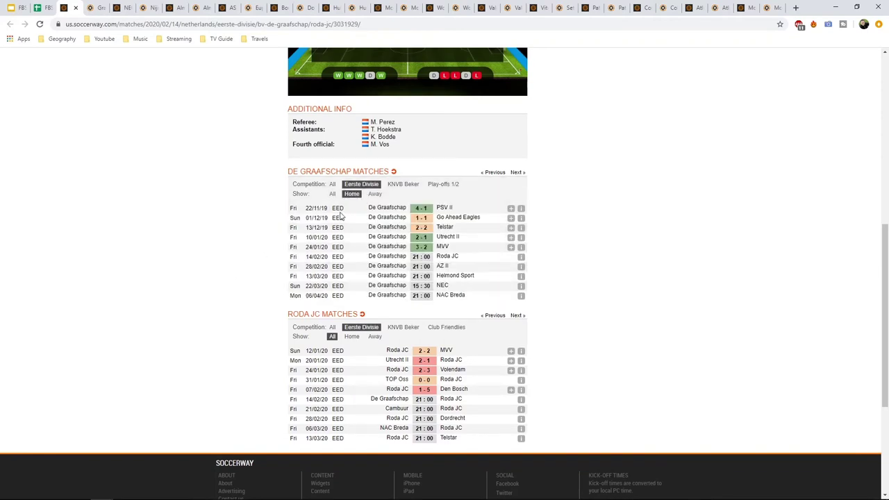
pyautogui.click(378, 338)
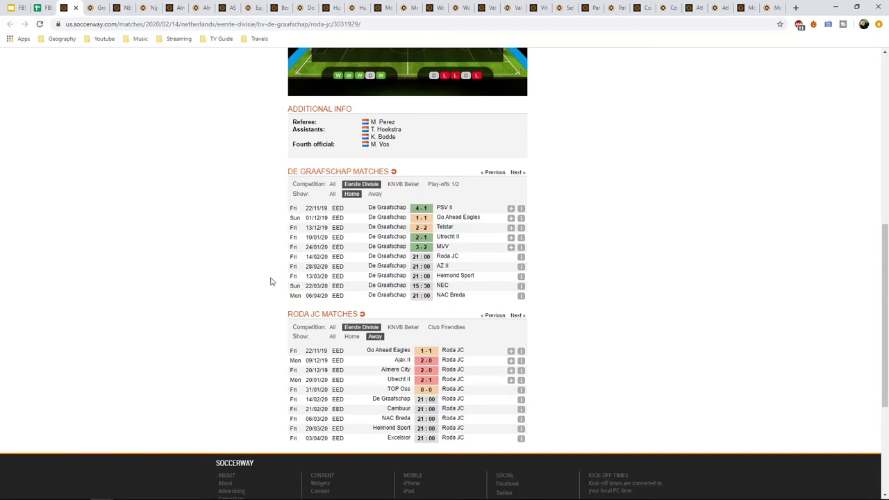
pyautogui.scroll(2, 256, 274)
pyautogui.scroll(4, 253, 274)
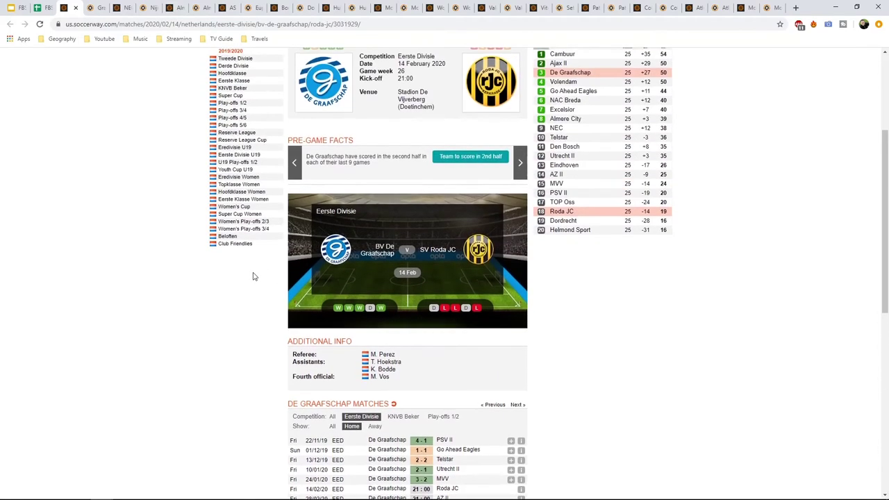
# Compare the De Graafschap row's calculated home-win, away-win and X2 odds with its bet and bookmaker odds in FBS Odds.
pyautogui.click(45, 9)
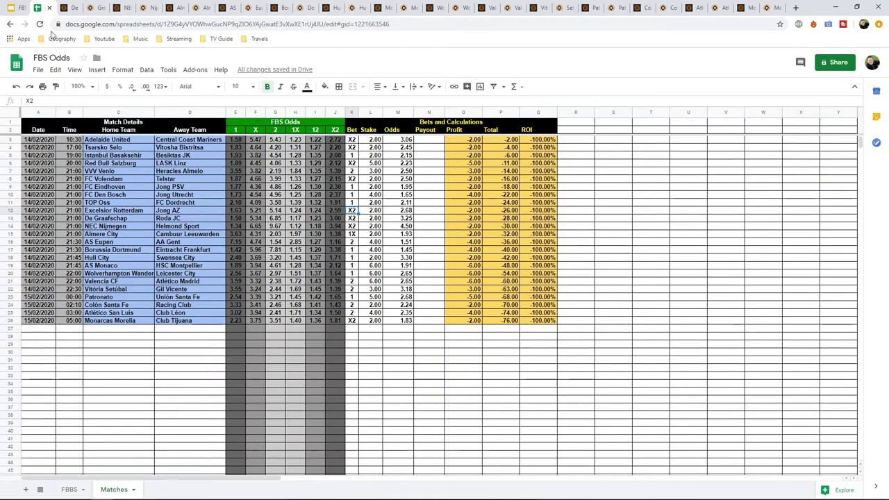
pyautogui.click(235, 219)
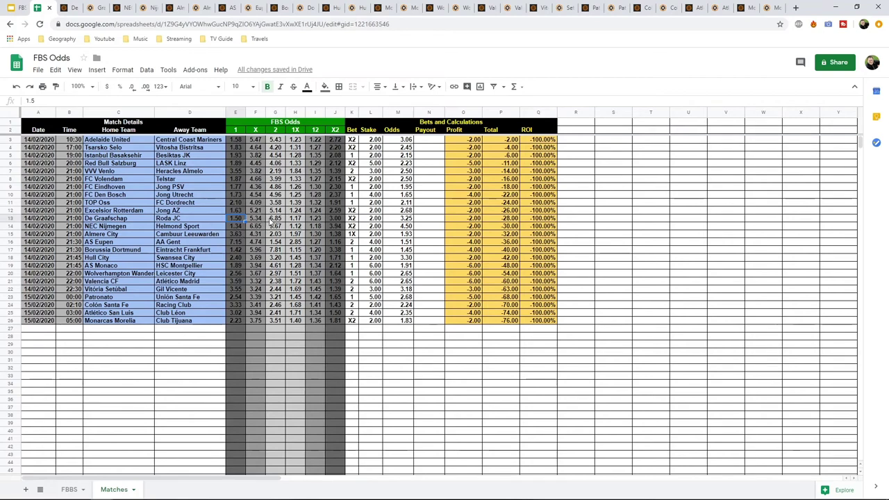
pyautogui.click(272, 219)
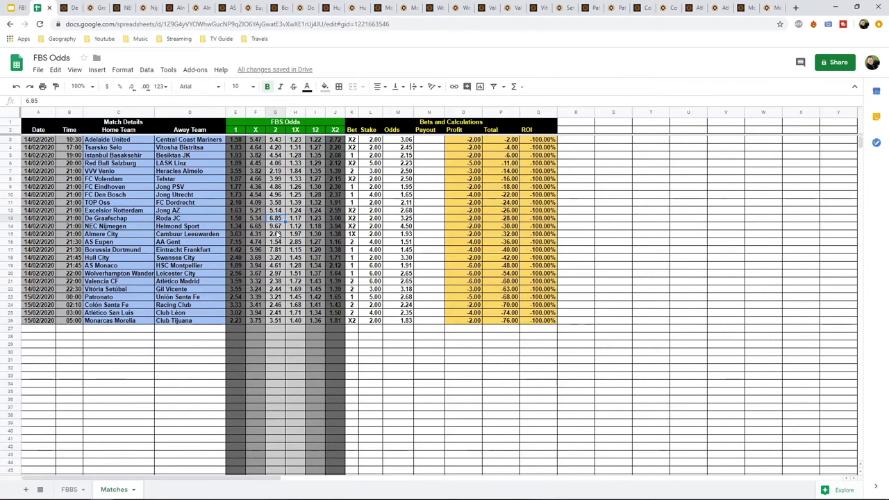
pyautogui.press('Right')
pyautogui.press('Right')
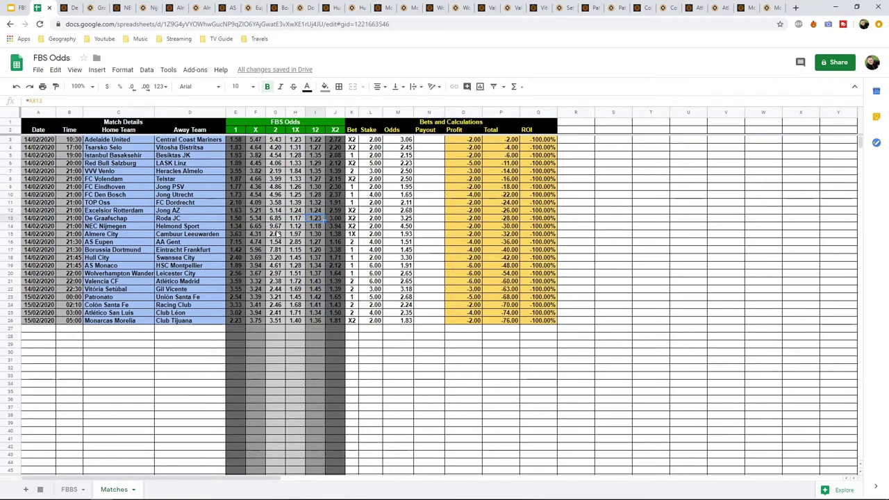
pyautogui.press('Right')
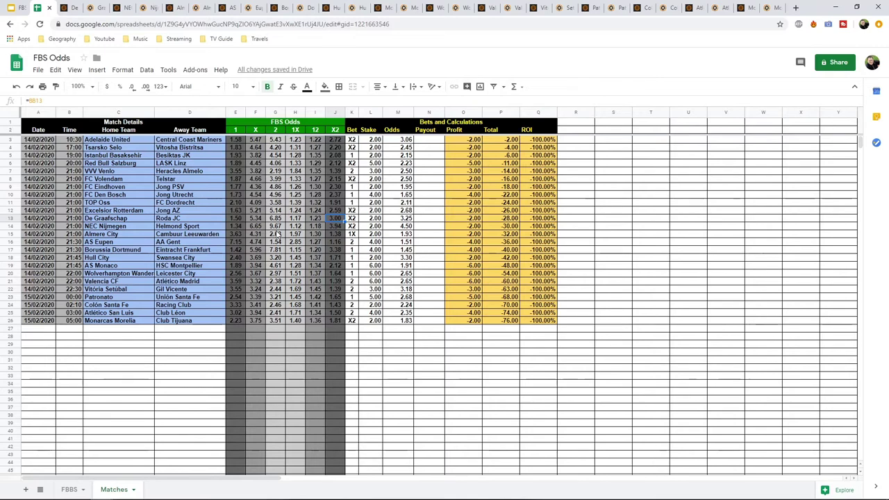
pyautogui.press('Right')
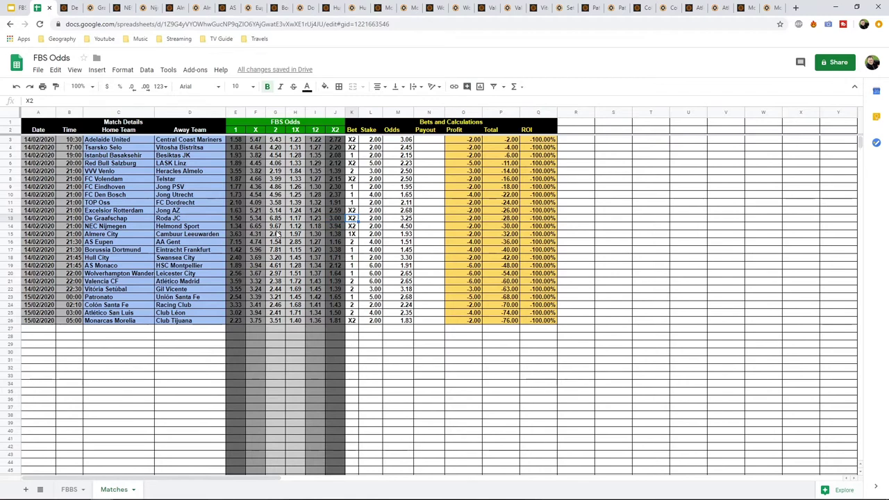
pyautogui.press('Right')
pyautogui.press('Right')
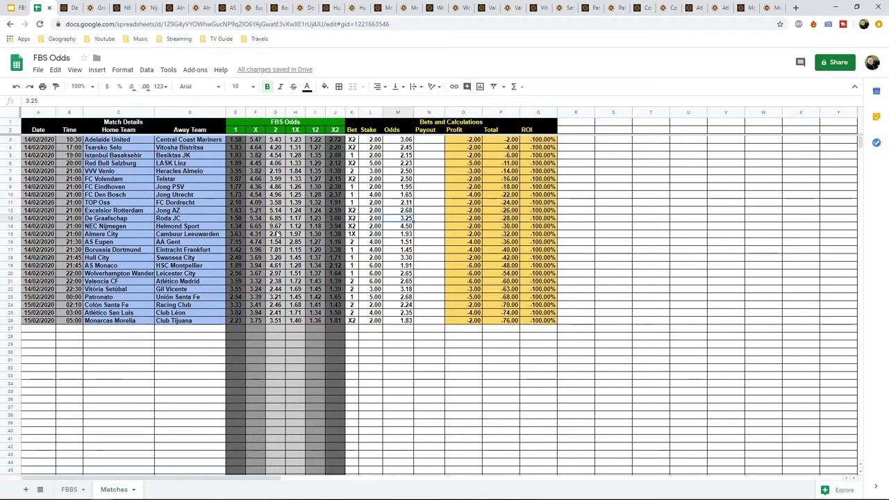
# Recheck and close the De Graafschap match page, check the Graafschap - Roda Double Chance odds on OddsPortal, and close that page.
pyautogui.click(72, 8)
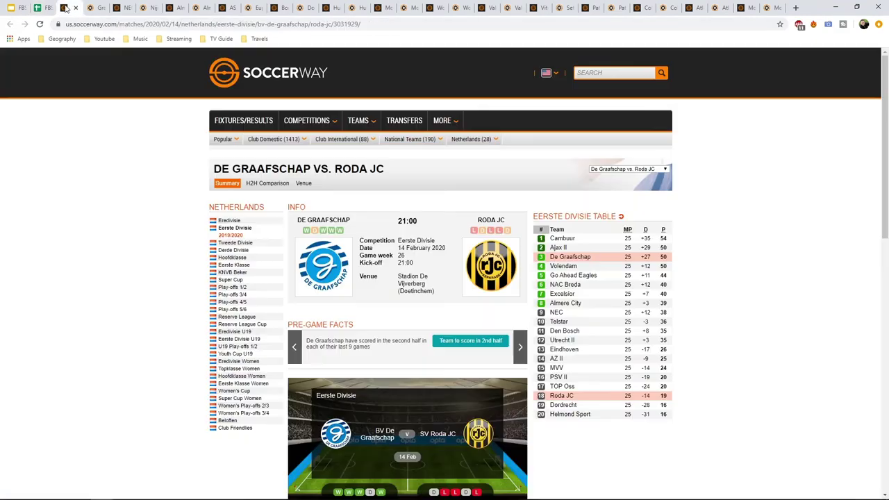
pyautogui.click(76, 8)
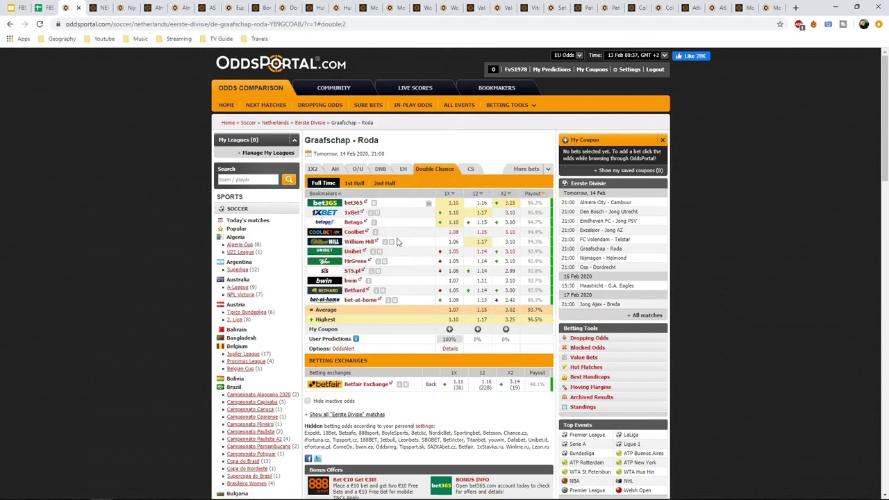
pyautogui.click(77, 9)
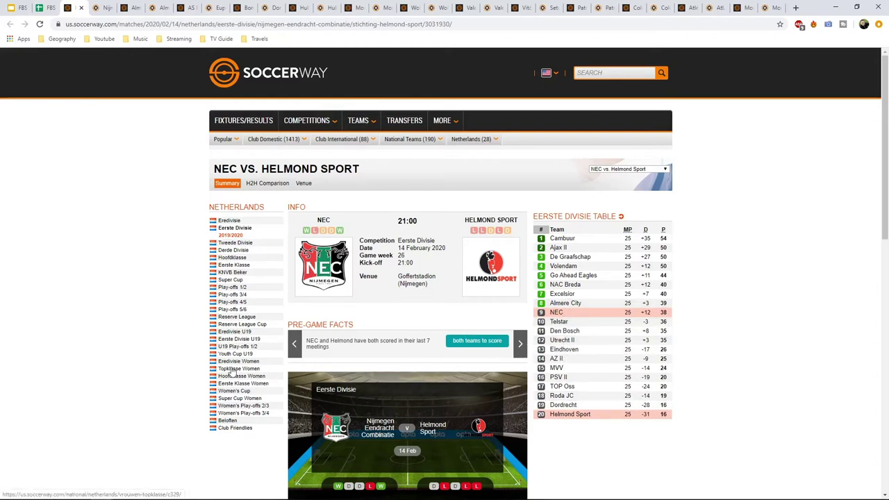
# Review NEC's home matches and Helmond Sport's away matches, compare both teams' Eerste Divisie table positions, and close the match page.
pyautogui.scroll(-5, 239, 360)
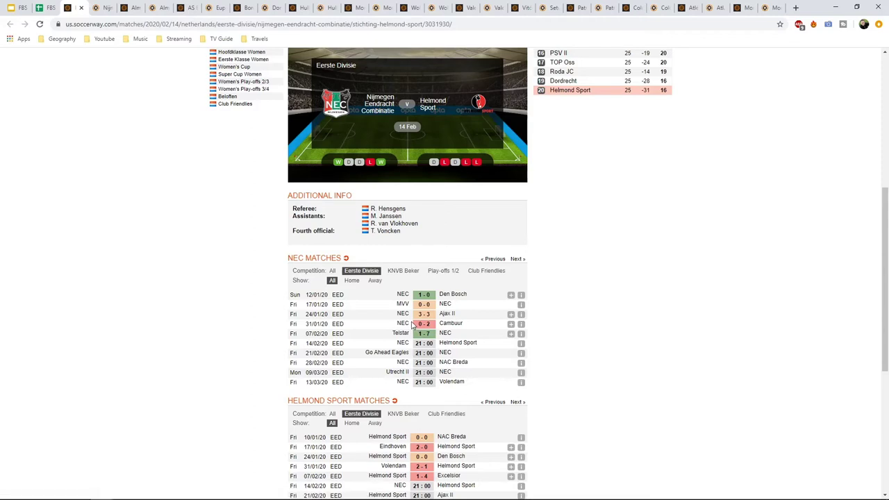
pyautogui.scroll(-1, 414, 325)
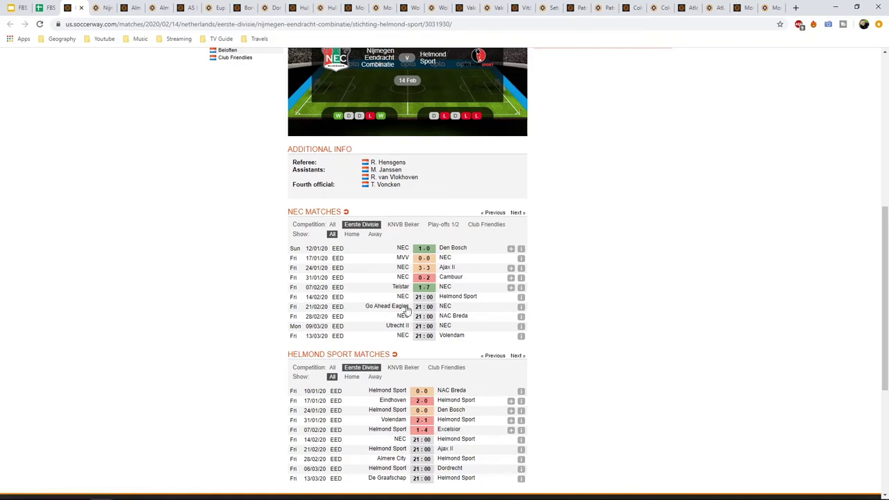
pyautogui.click(349, 235)
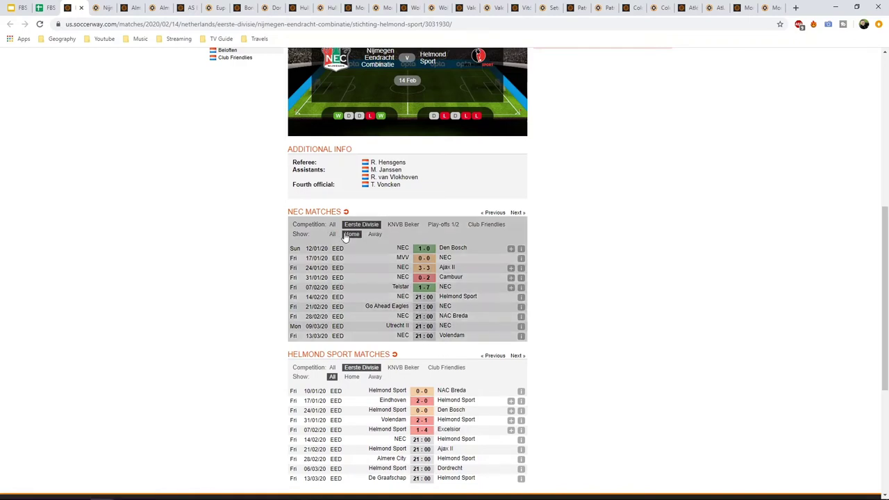
pyautogui.click(374, 377)
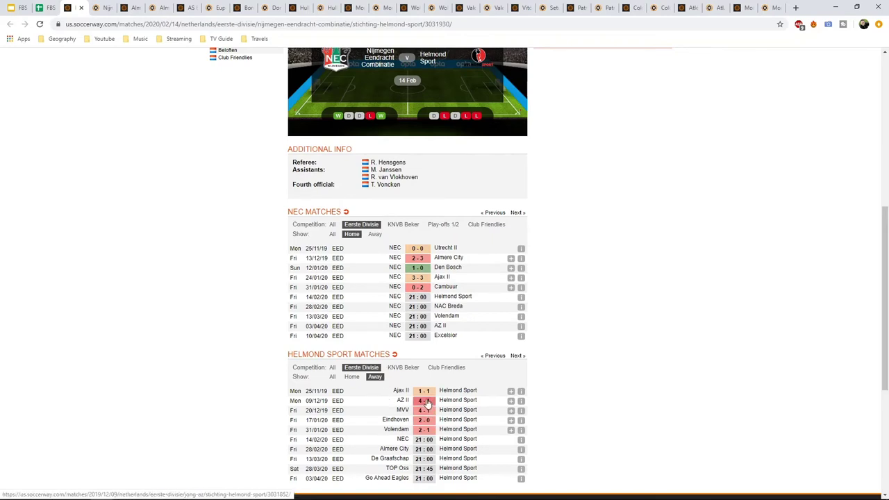
pyautogui.scroll(3, 253, 302)
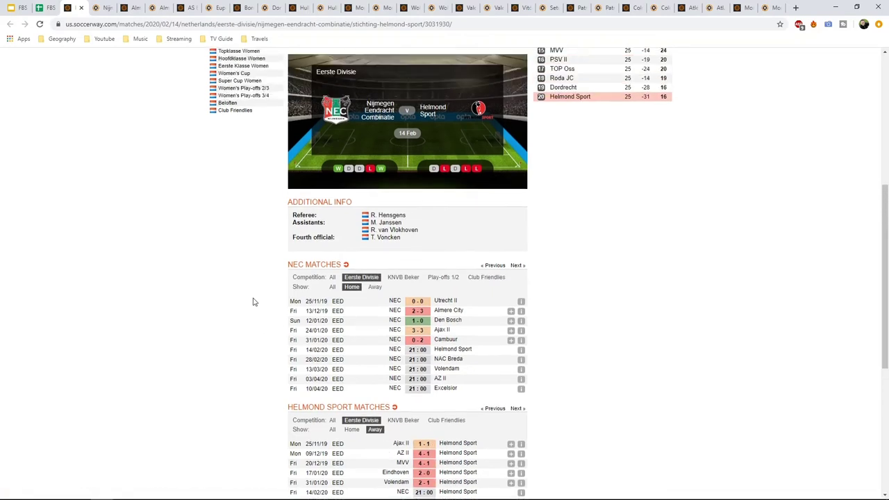
pyautogui.scroll(1, 253, 302)
pyautogui.scroll(-4, 249, 307)
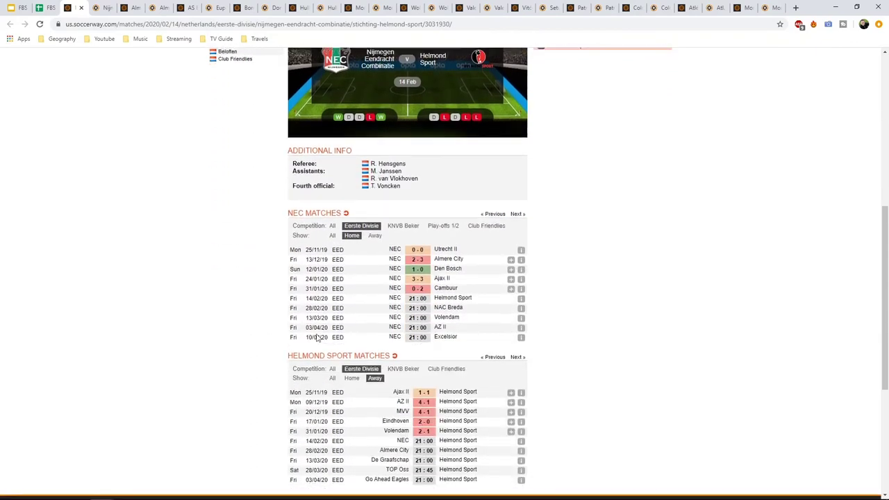
pyautogui.scroll(5, 220, 268)
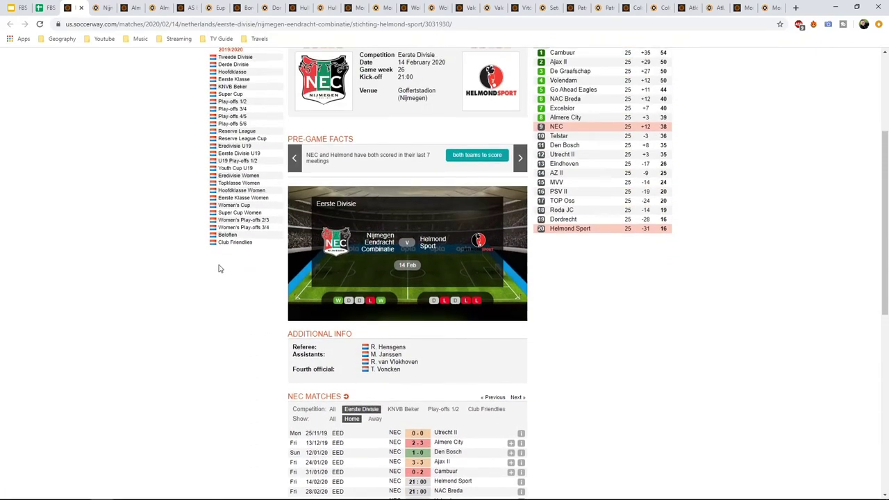
pyautogui.scroll(1, 219, 269)
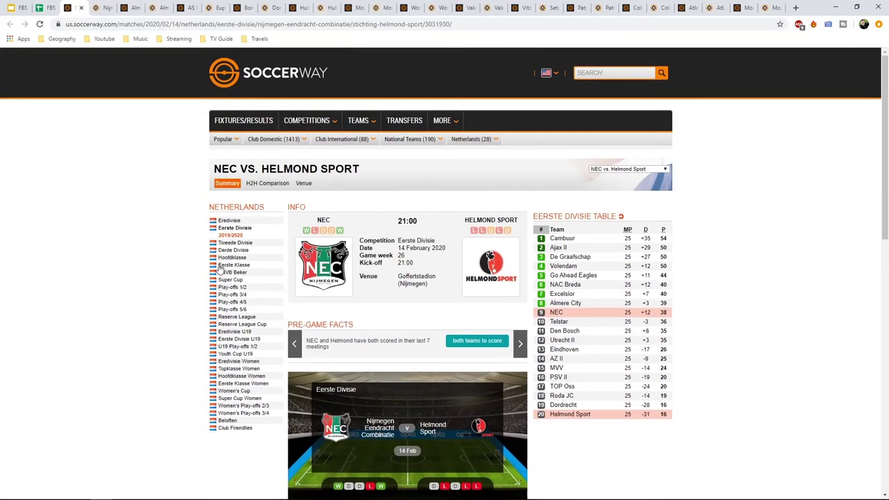
pyautogui.click(80, 7)
# Compare the NEC Nijmegen row's calculated odds with its bet and bookmaker odds, and check the Nijmegen - Helmond Double Chance odds on OddsPortal.
pyautogui.click(50, 7)
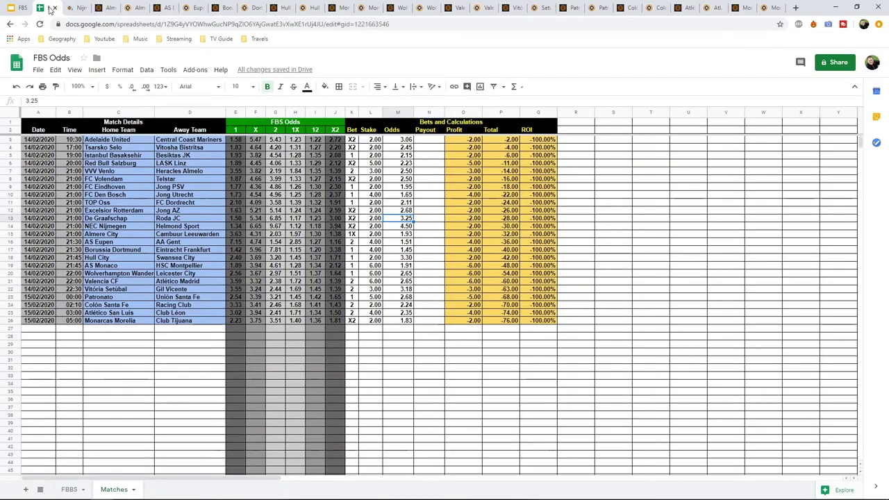
pyautogui.click(237, 223)
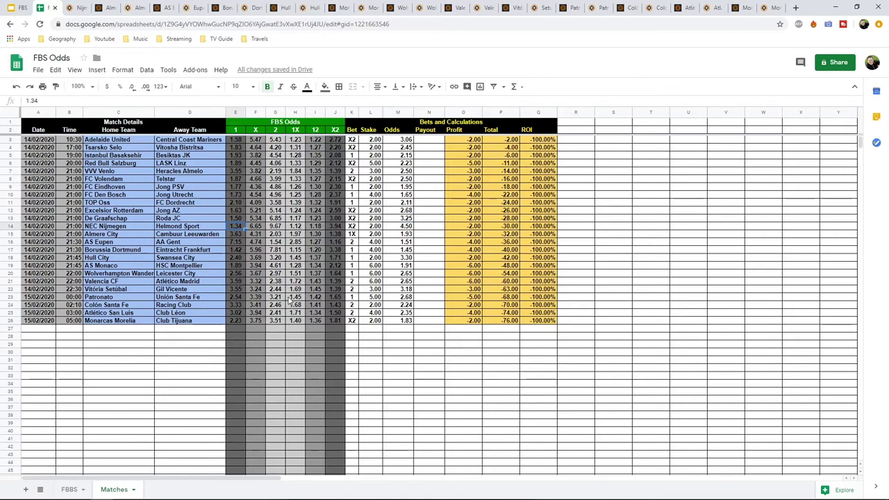
pyautogui.press('Right')
pyautogui.press('Right')
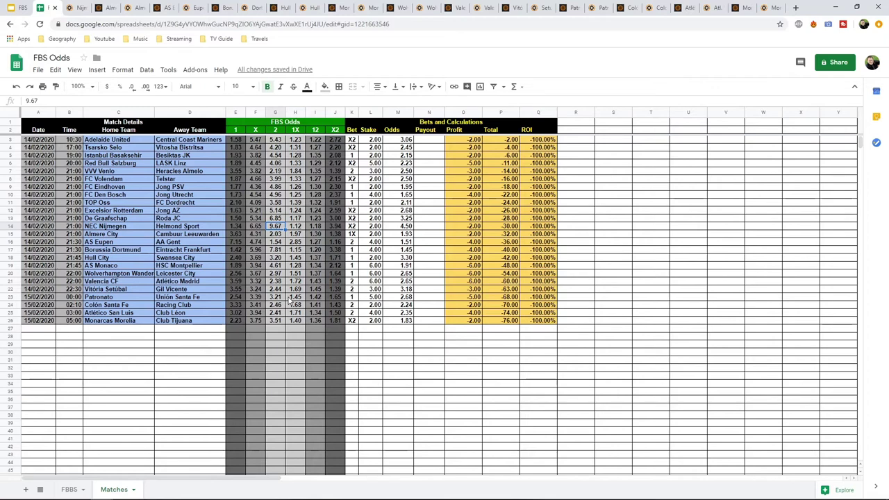
pyautogui.press('Right')
pyautogui.press('Right')
pyautogui.press('Right')
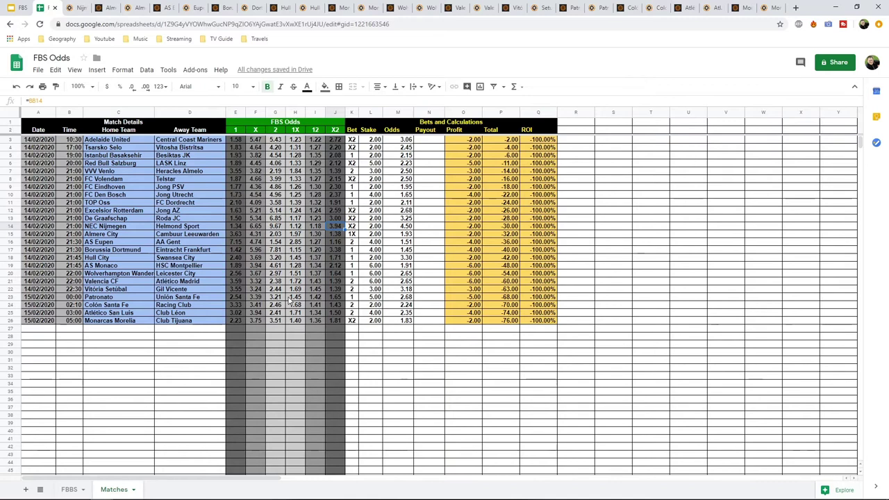
pyautogui.press('Right')
pyautogui.press('Right')
pyautogui.press('Right')
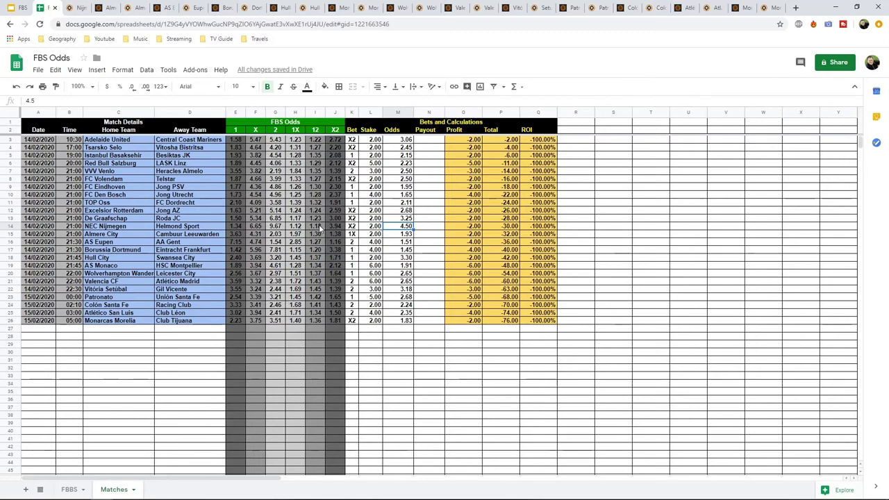
pyautogui.click(77, 8)
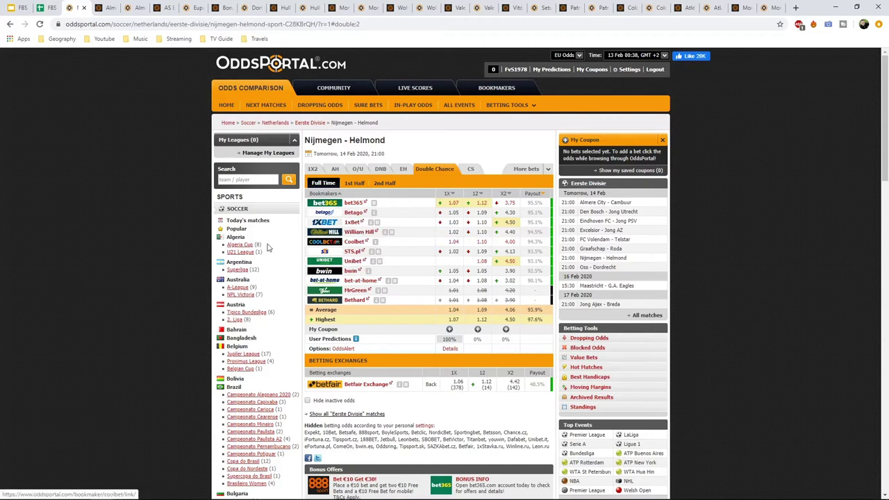
pyautogui.click(83, 8)
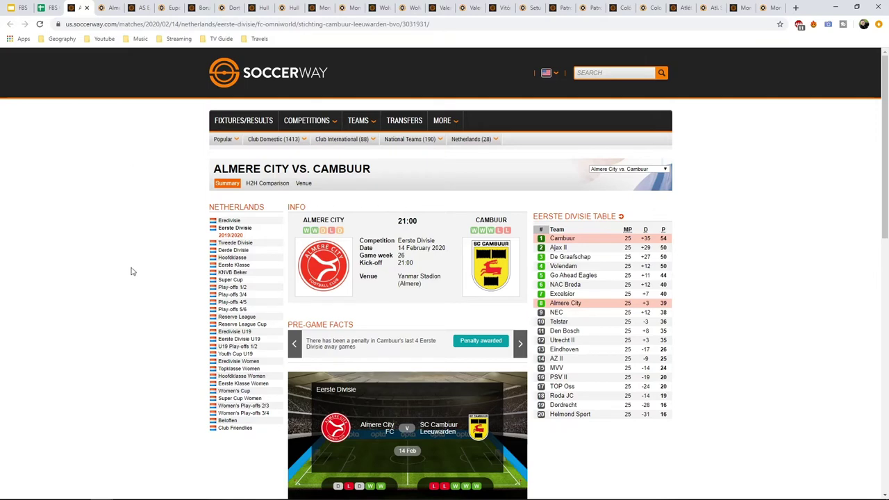
# Review Almere City's home matches and Cambuur's away matches in the Eerste Divisie, and close their match page.
pyautogui.scroll(-3, 132, 271)
pyautogui.scroll(-2, 134, 269)
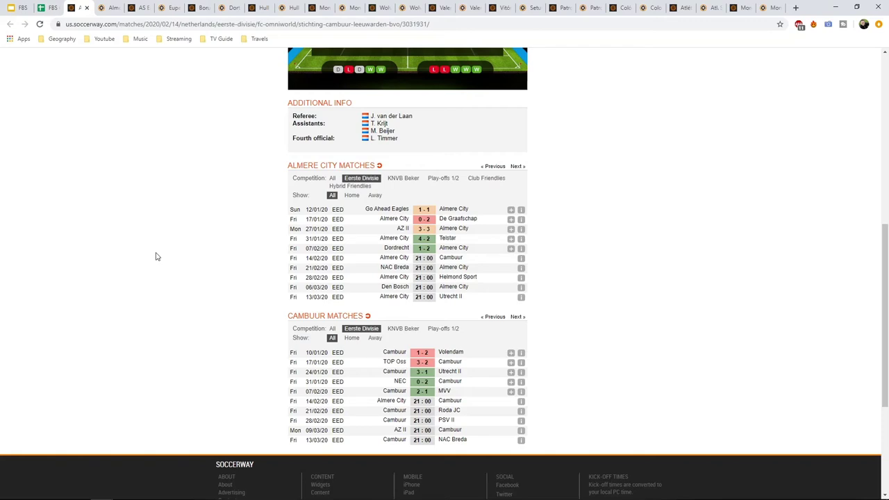
pyautogui.click(351, 195)
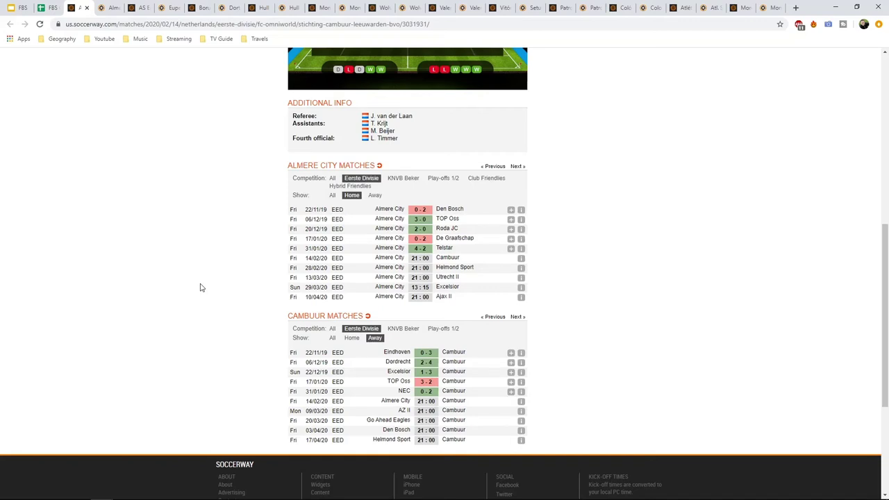
pyautogui.scroll(2, 212, 257)
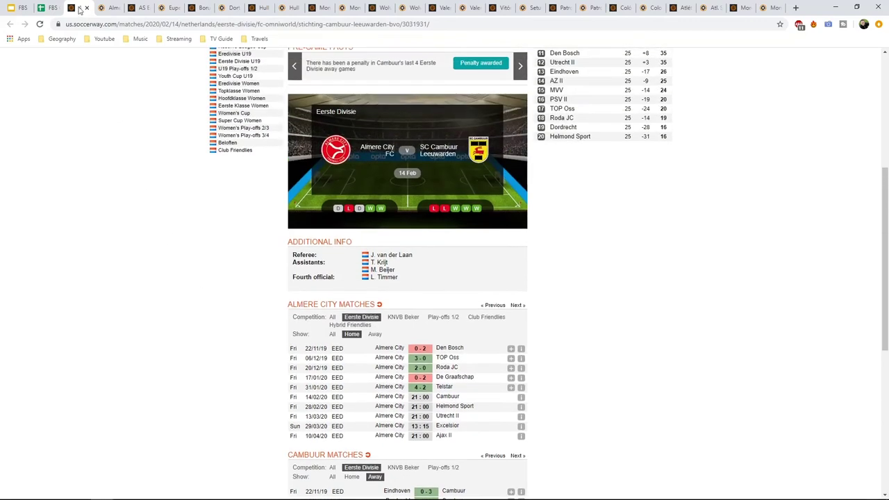
pyautogui.click(87, 7)
# Compare the Almere City row's calculated away-win, home-win and 1X odds with its bet and bookmaker odds, and close the match's OddsPortal page.
pyautogui.click(51, 10)
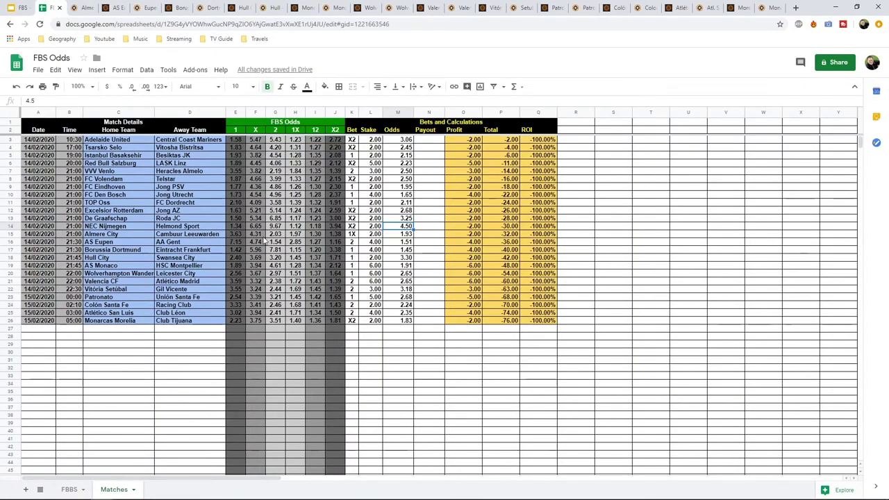
pyautogui.click(278, 236)
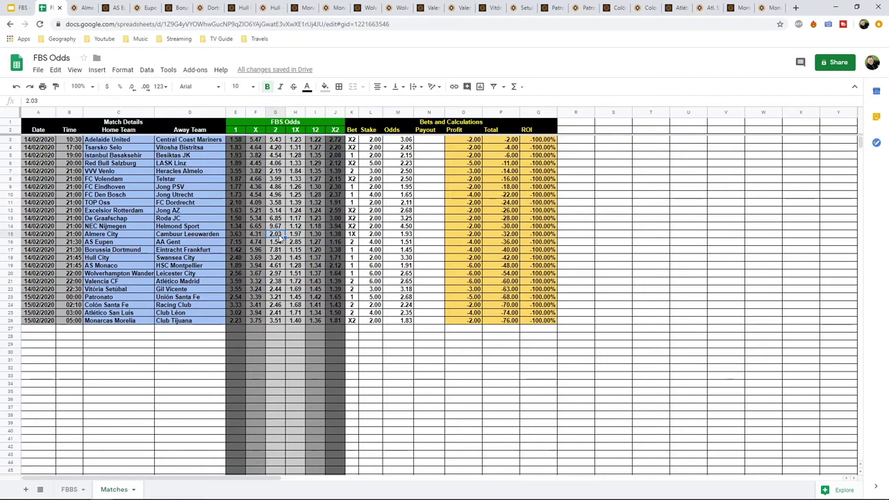
pyautogui.click(236, 235)
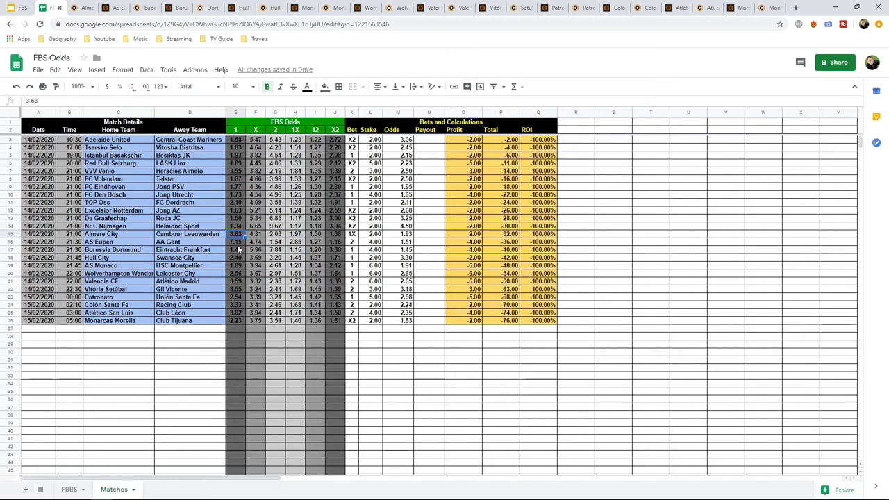
pyautogui.click(293, 235)
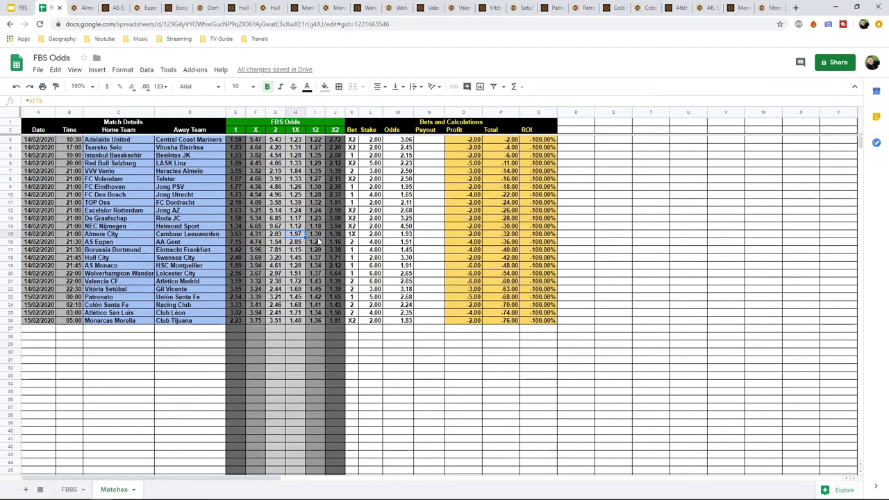
pyautogui.click(406, 236)
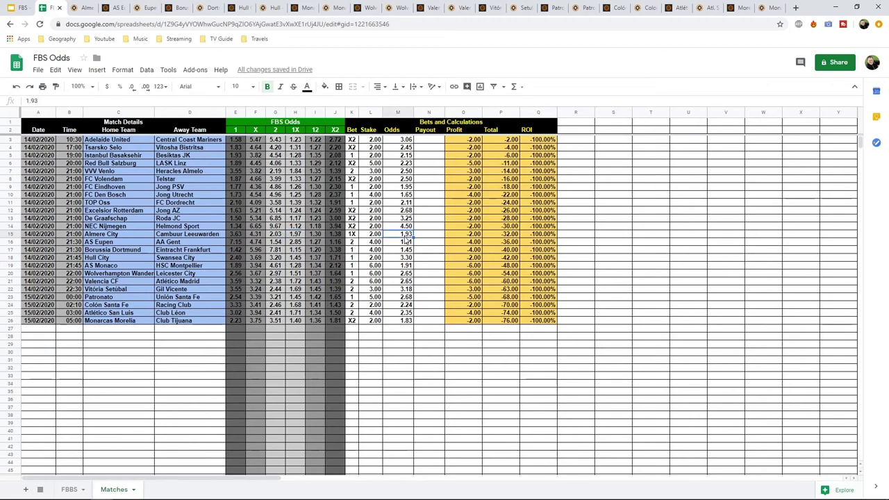
pyautogui.click(353, 236)
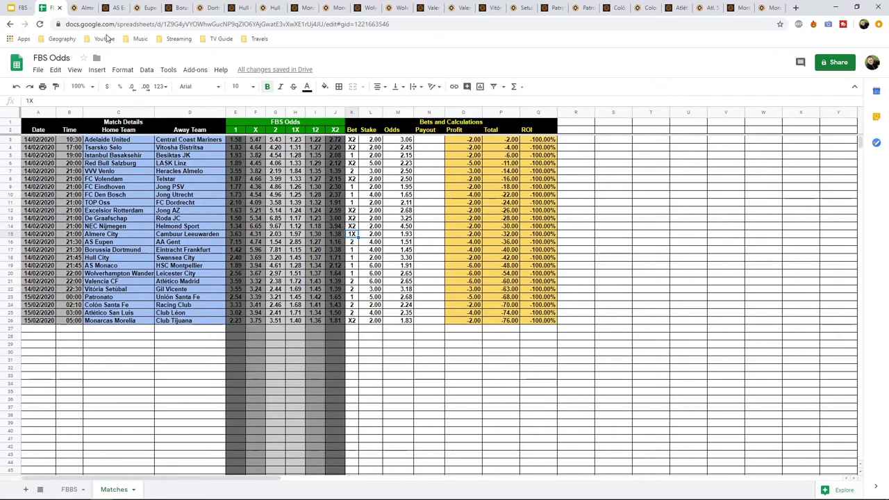
pyautogui.click(83, 8)
pyautogui.click(90, 8)
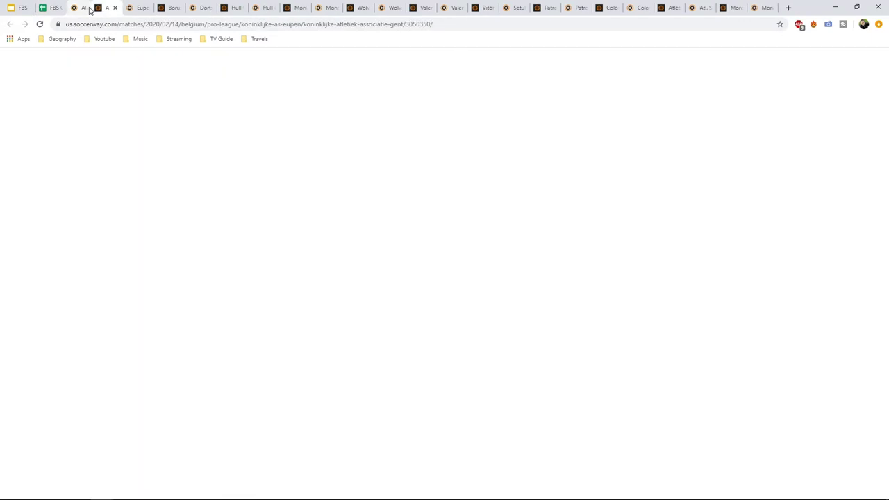
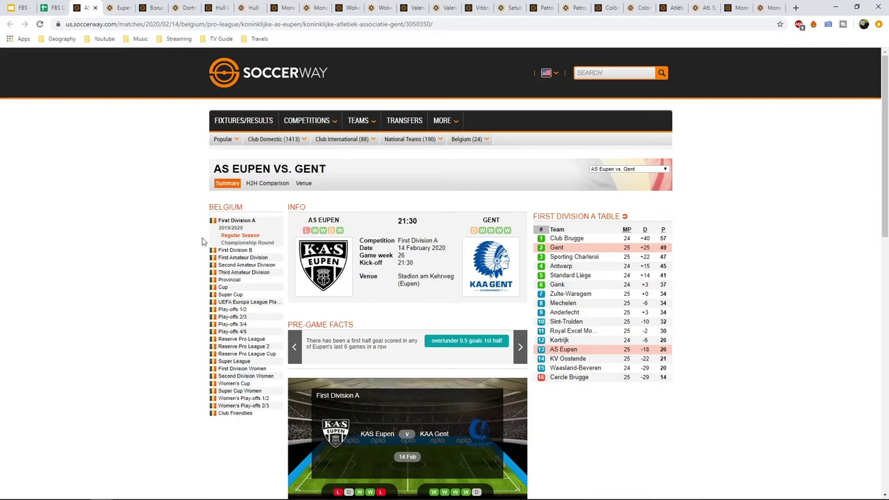
# Review AS Eupen's recent matches and Gent's earlier results, and compare both teams' positions in the First Division A table.
pyautogui.scroll(-3, 208, 291)
pyautogui.scroll(-2, 220, 289)
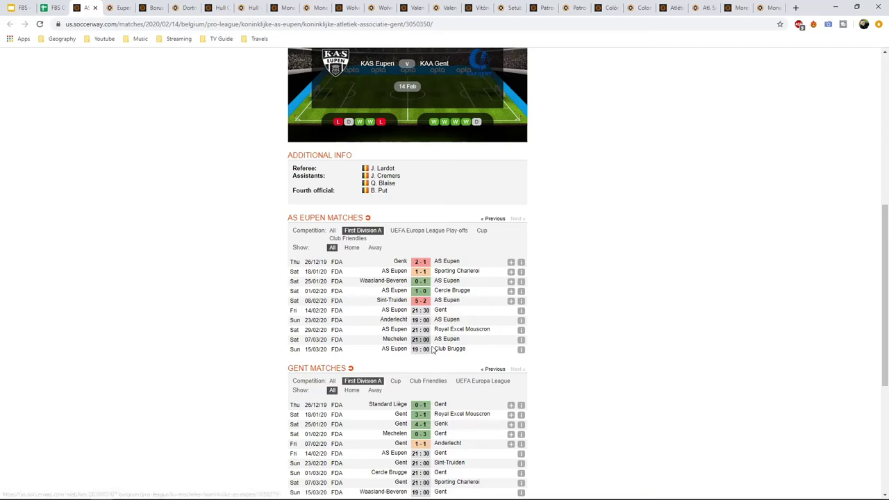
pyautogui.click(495, 370)
pyautogui.scroll(-2, 417, 347)
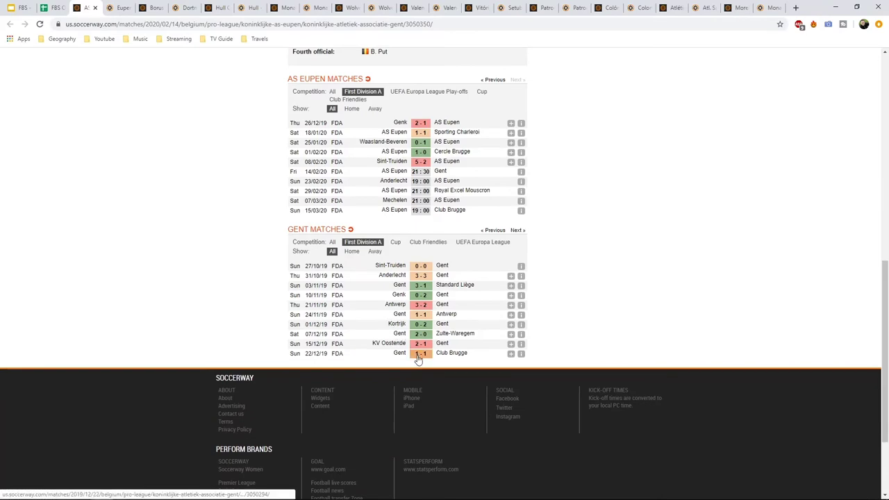
pyautogui.scroll(5, 416, 306)
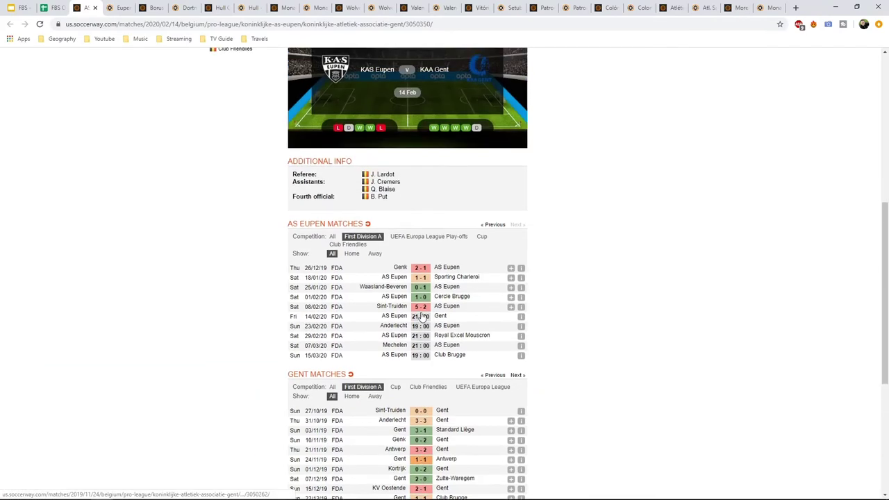
pyautogui.scroll(2, 416, 306)
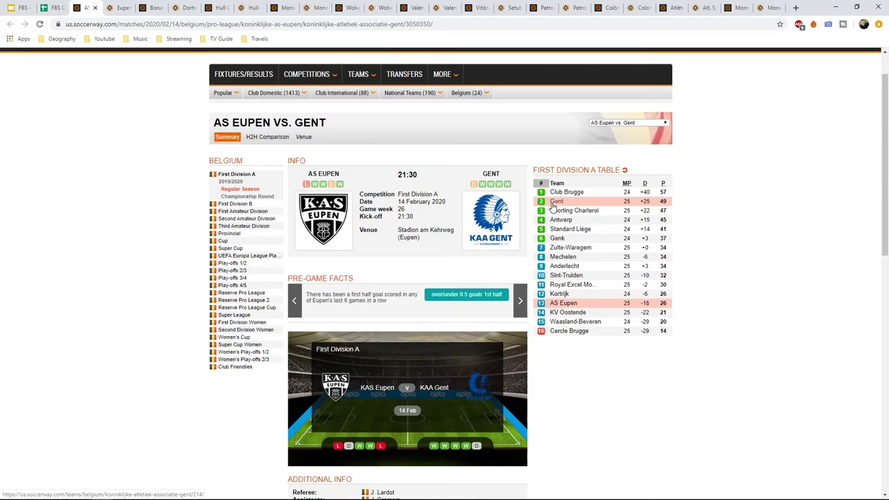
# Compare the AS Eupen row's calculated home-win, away-win and X2 odds with its bet and bookmaker odds in the FBS Odds spreadsheet.
pyautogui.click(52, 7)
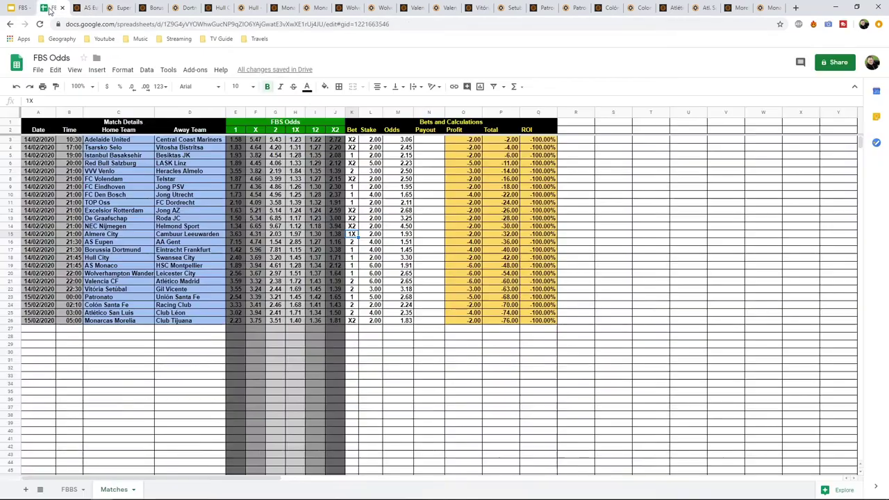
pyautogui.click(234, 241)
pyautogui.click(278, 243)
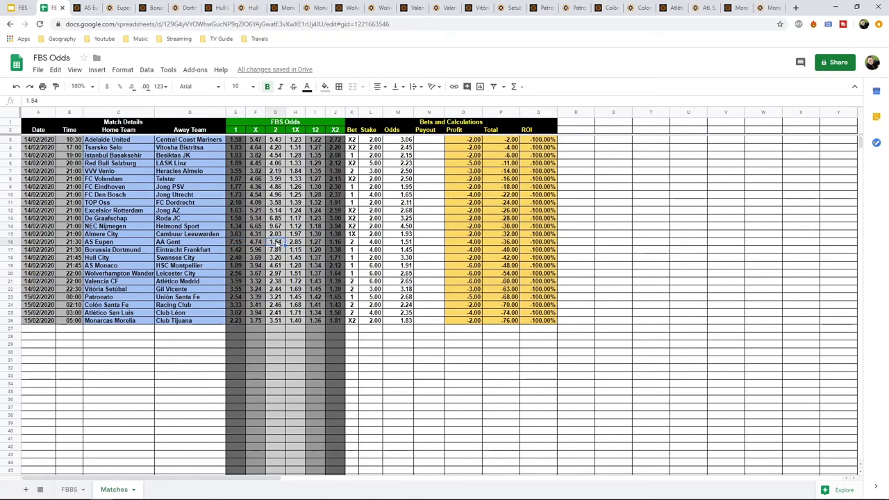
pyautogui.click(335, 243)
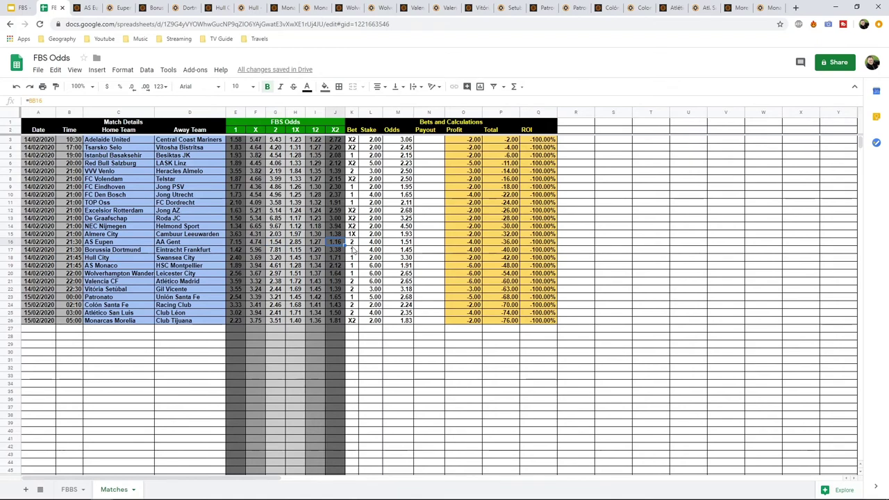
pyautogui.click(351, 243)
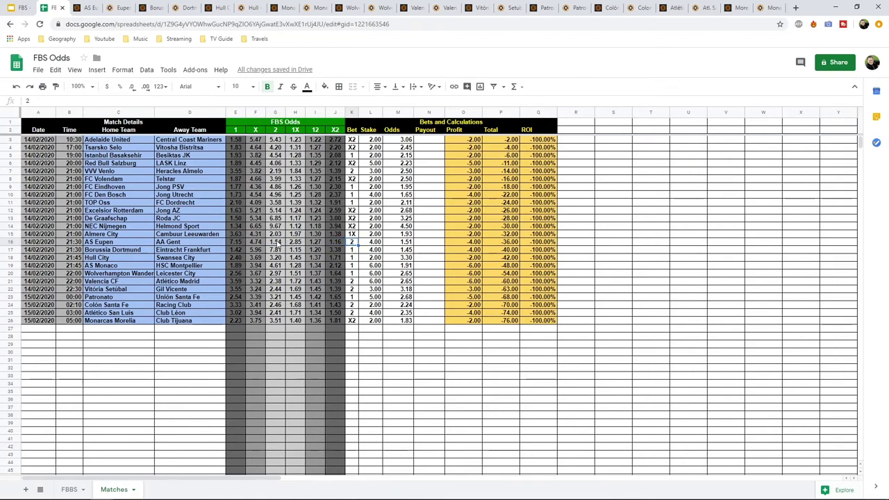
pyautogui.click(275, 241)
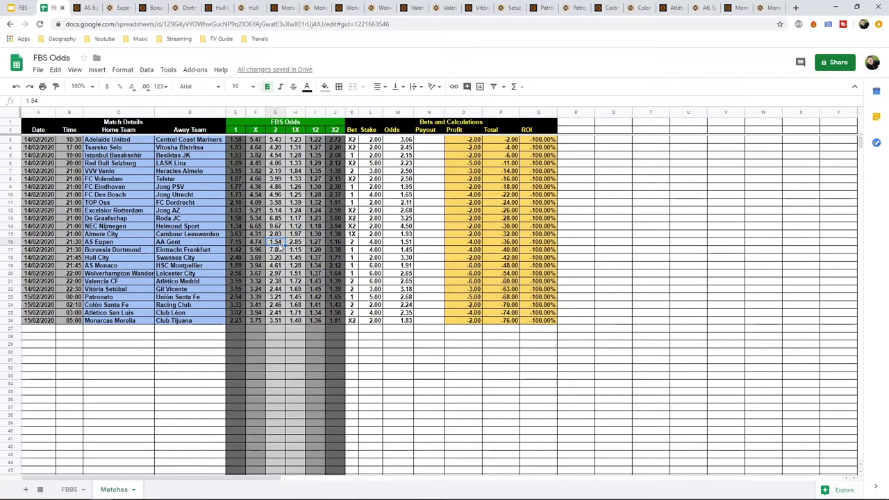
pyautogui.click(406, 243)
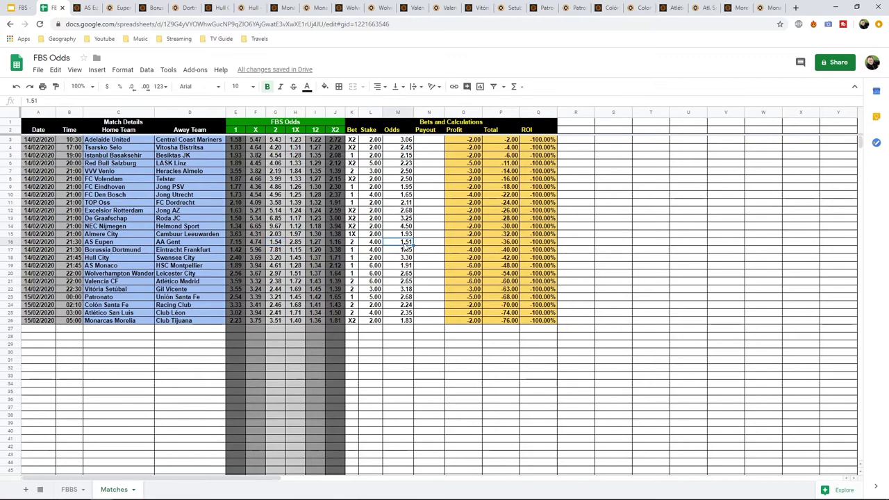
pyautogui.click(353, 249)
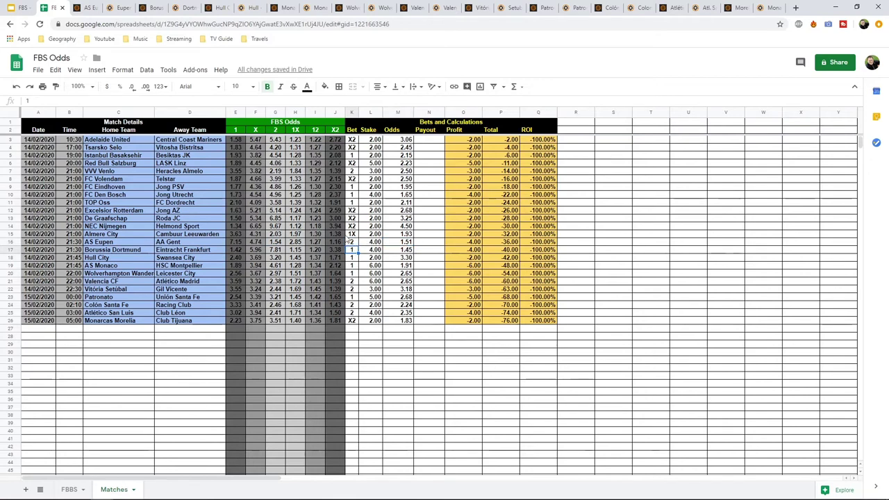
# Close the Eupen match page, compare the Eupen - Gent away-win odds on OddsPortal with the spreadsheet's bookmaker odds, and close the odds page.
pyautogui.click(87, 8)
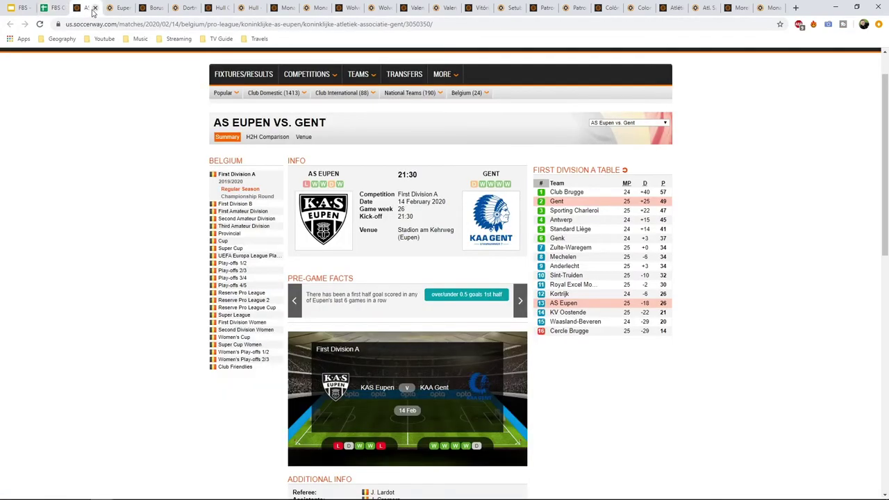
pyautogui.click(113, 8)
pyautogui.middleClick(87, 8)
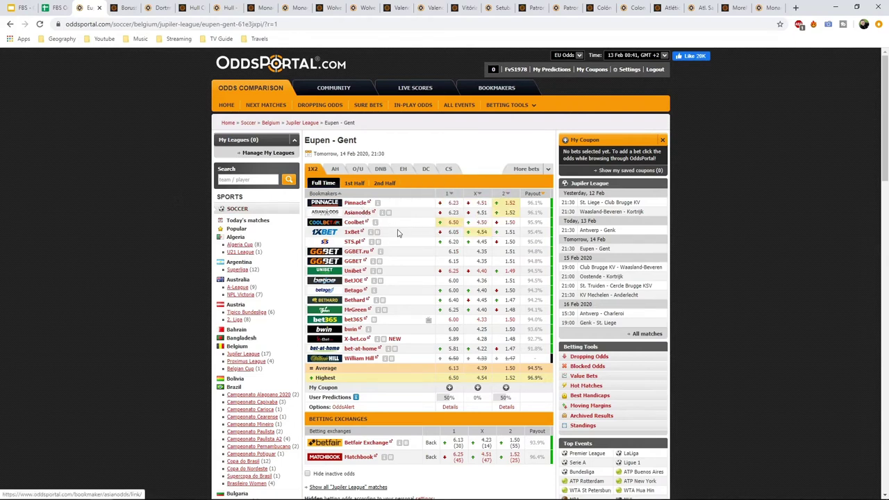
pyautogui.moveTo(500, 224)
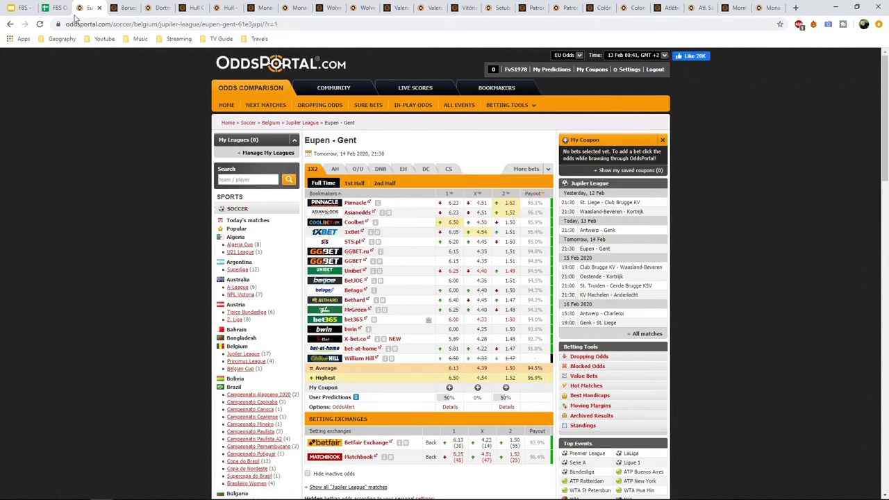
pyautogui.click(50, 8)
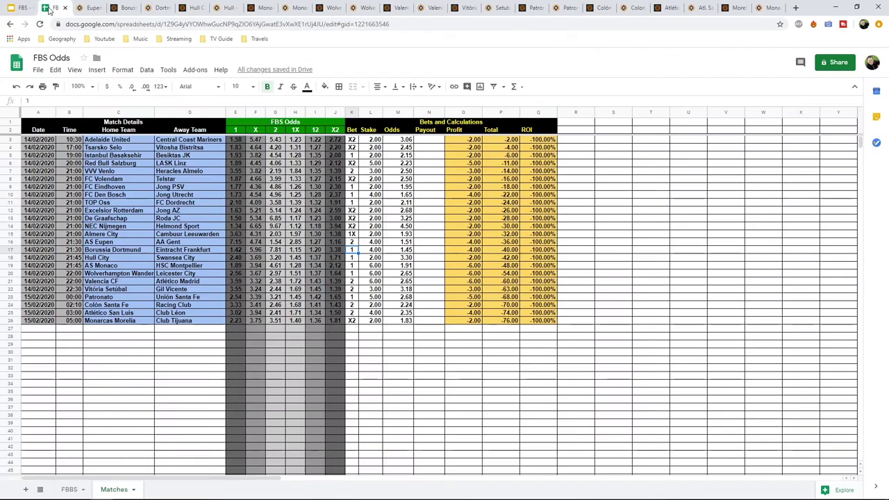
pyautogui.click(409, 251)
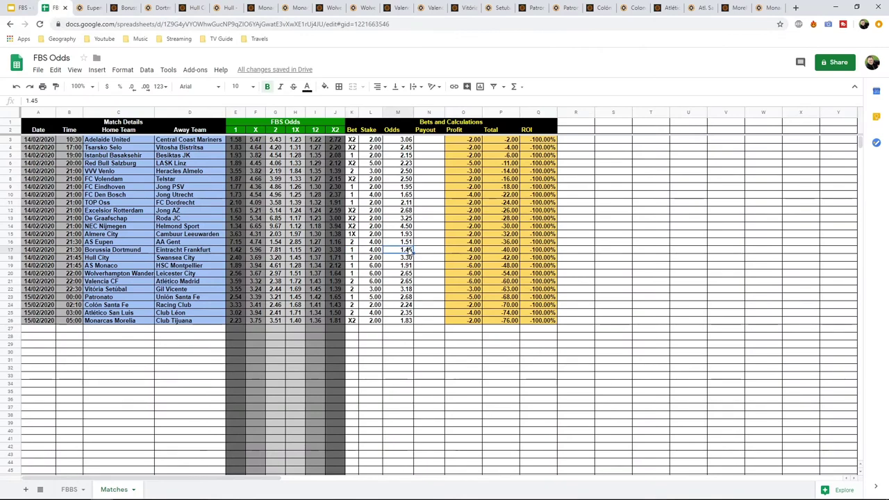
pyautogui.click(409, 243)
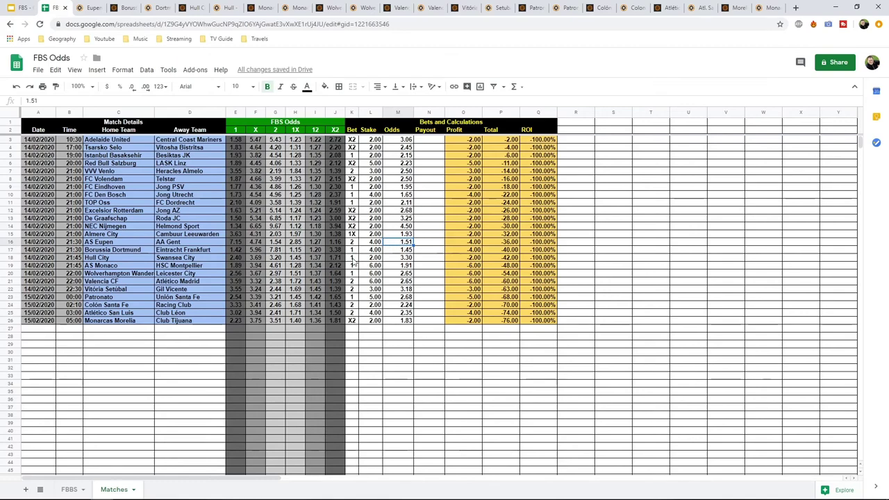
pyautogui.click(91, 7)
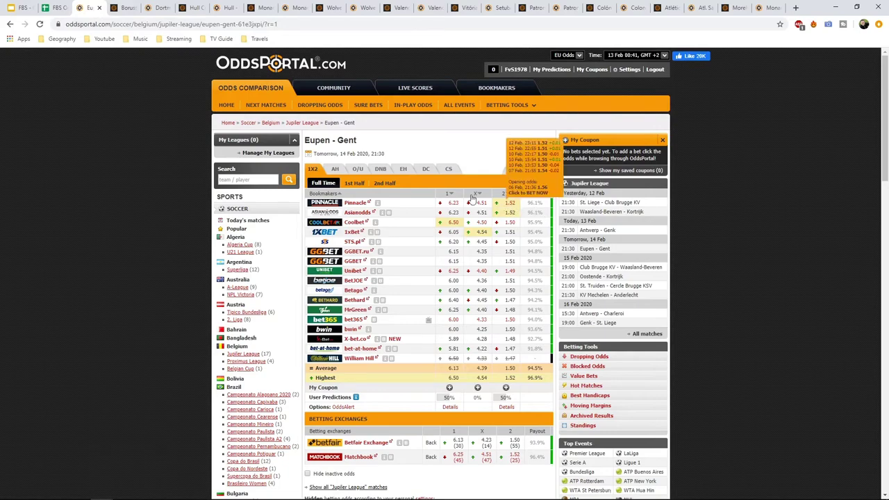
pyautogui.click(98, 8)
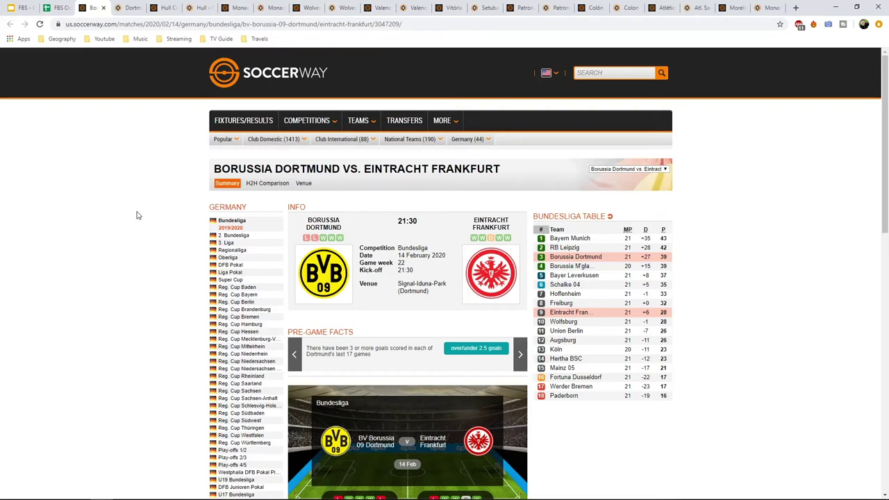
# Review Borussia Dortmund's home matches, including earlier ones, and Eintracht Frankfurt's away matches in the Bundesliga.
pyautogui.scroll(-6, 139, 221)
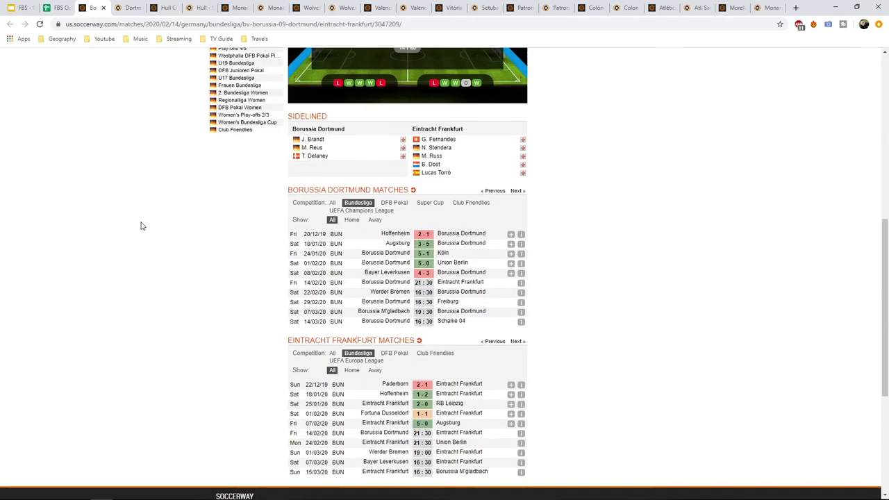
pyautogui.click(353, 220)
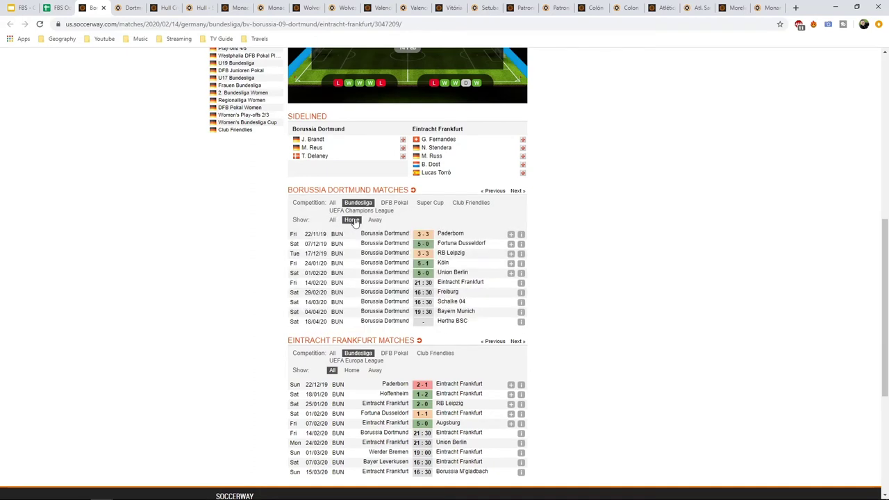
pyautogui.click(499, 193)
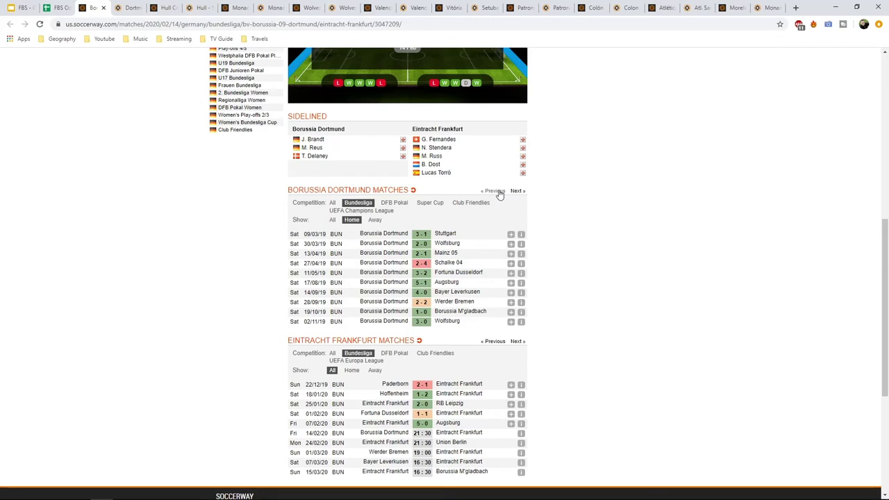
pyautogui.click(517, 192)
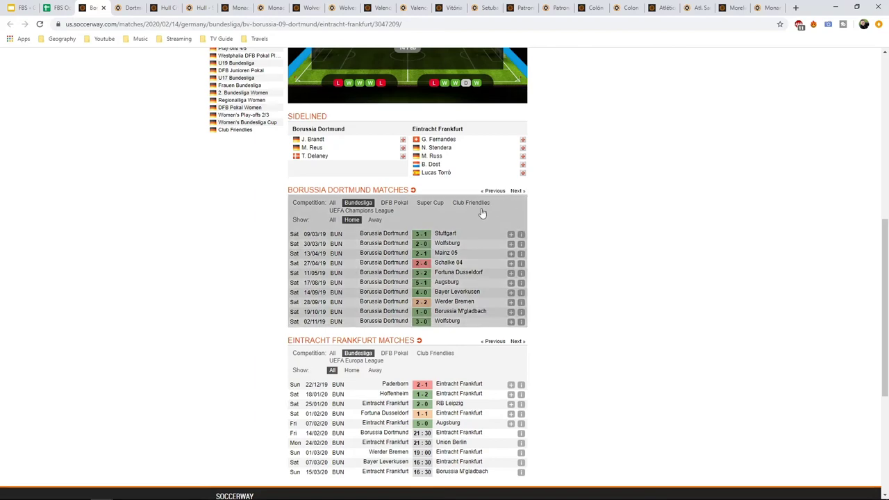
pyautogui.scroll(-3, 262, 290)
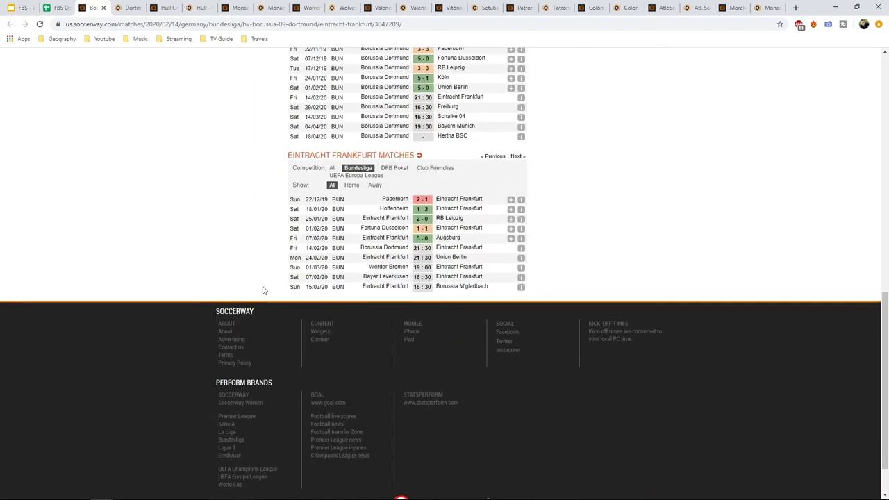
pyautogui.scroll(1, 263, 291)
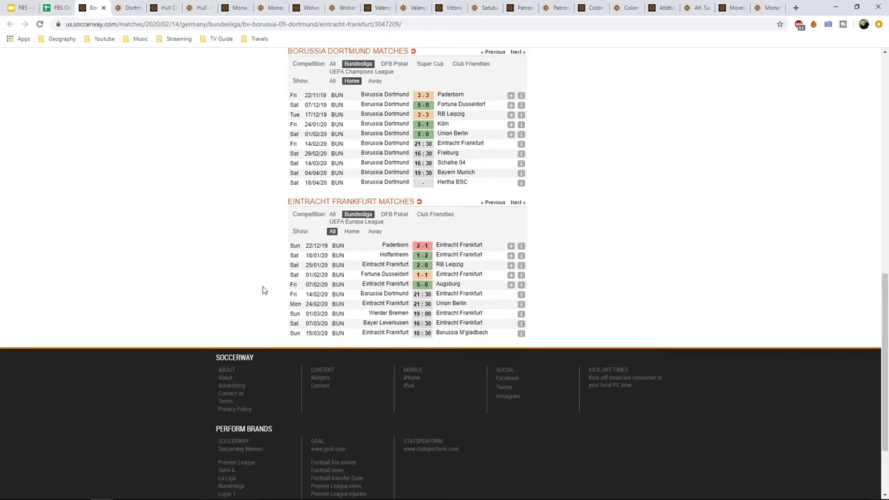
pyautogui.click(378, 233)
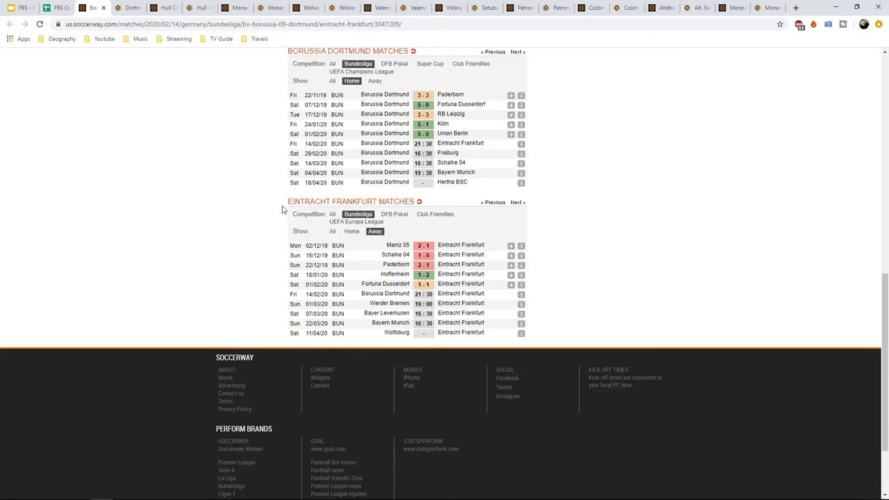
pyautogui.scroll(3, 282, 209)
# Compare the Borussia Dortmund row's calculated home-win odds with its bet and bookmaker odds in the FBS Odds spreadsheet.
pyautogui.click(61, 9)
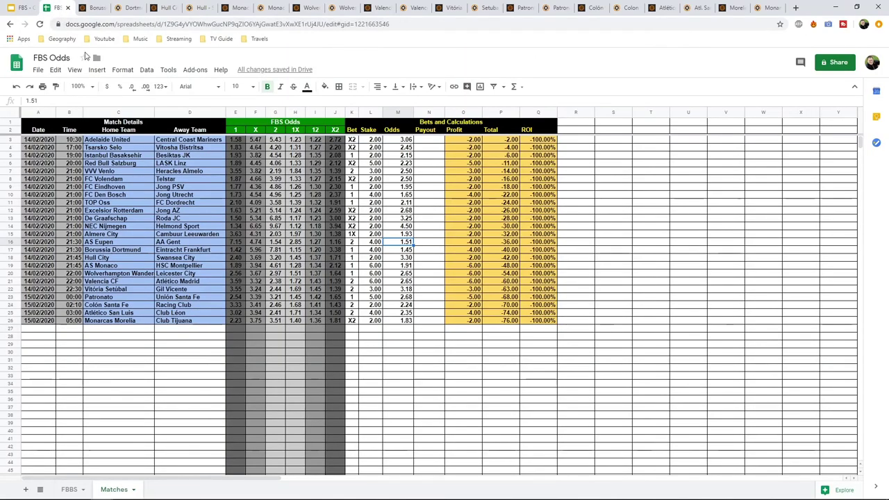
pyautogui.click(237, 250)
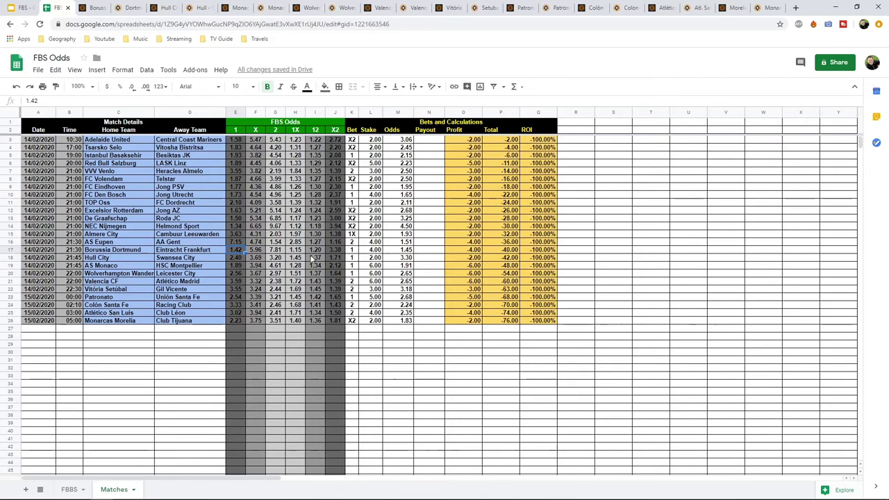
pyautogui.click(403, 251)
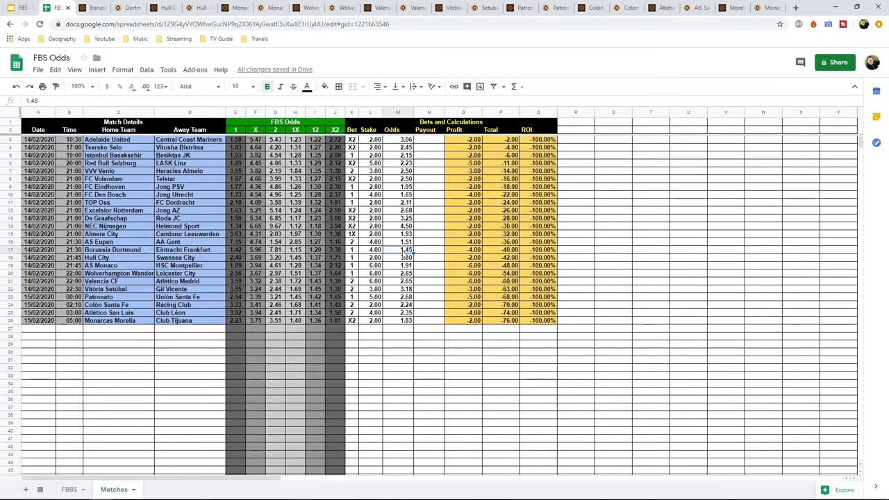
pyautogui.click(353, 251)
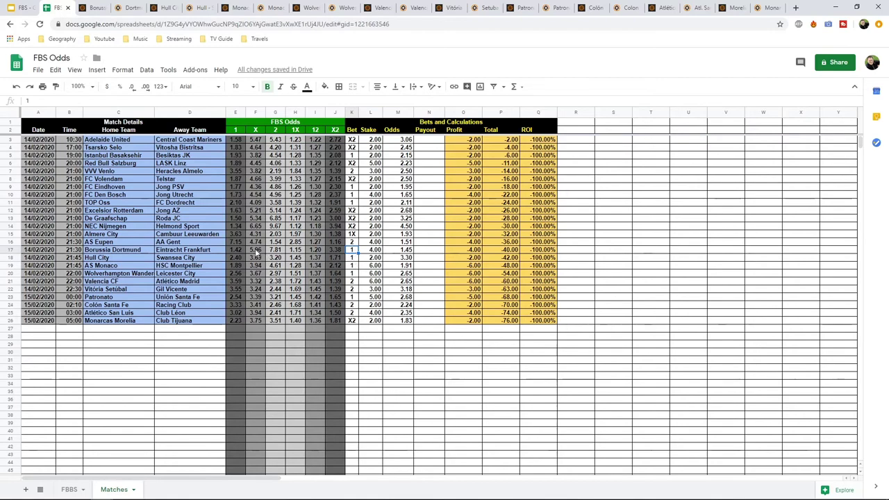
# Close the Dortmund match page, check the Dortmund - Eintracht Frankfurt home-win odds on OddsPortal, and close that odds page.
pyautogui.click(97, 8)
pyautogui.click(104, 9)
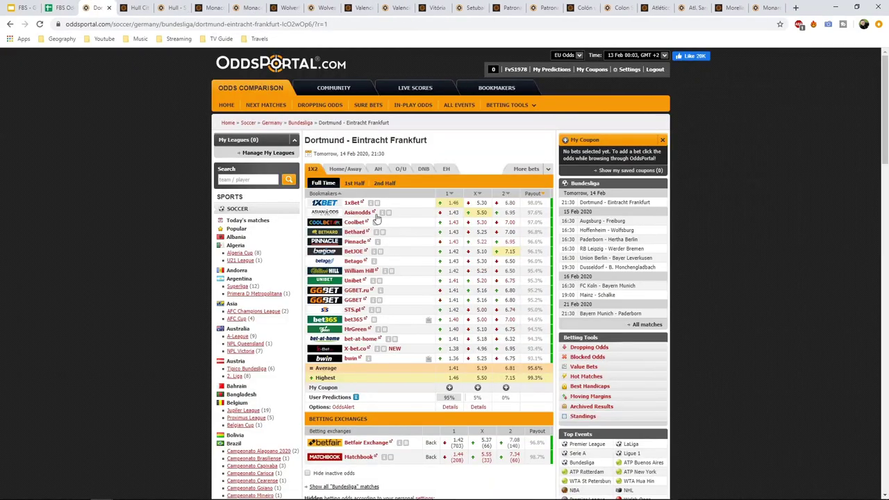
pyautogui.moveTo(456, 216)
pyautogui.click(108, 8)
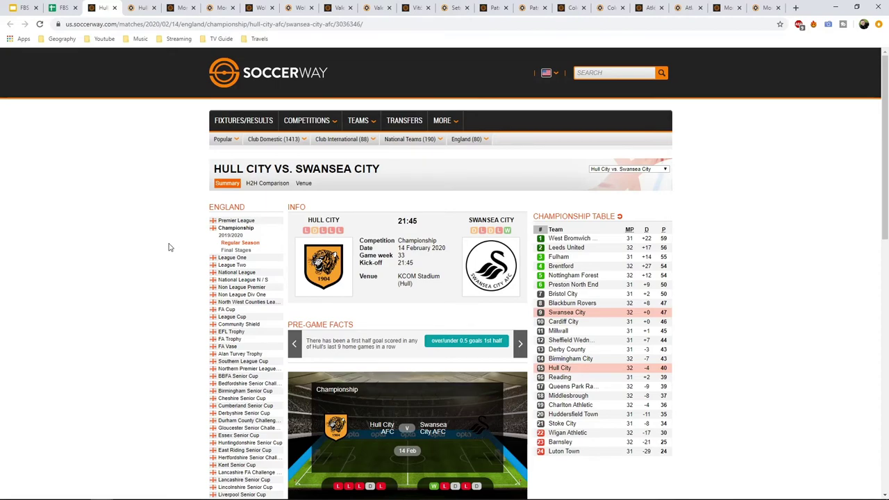
# Review Hull City's home matches and Swansea City's away matches, and compare both teams' positions in the Championship table.
pyautogui.scroll(-5, 168, 248)
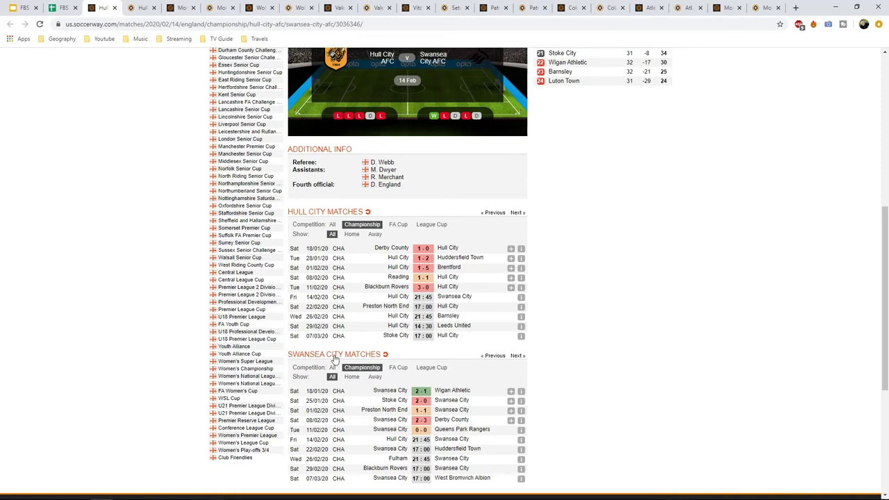
pyautogui.click(375, 377)
pyautogui.click(353, 234)
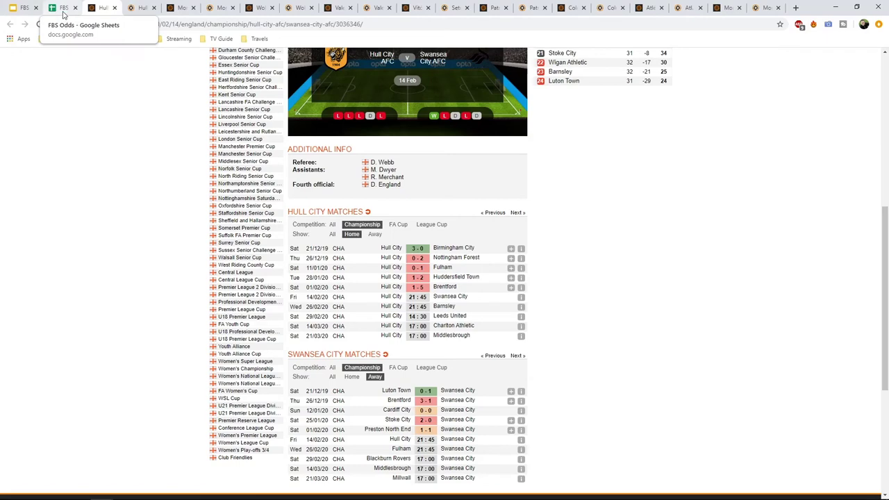
pyautogui.scroll(5, 111, 255)
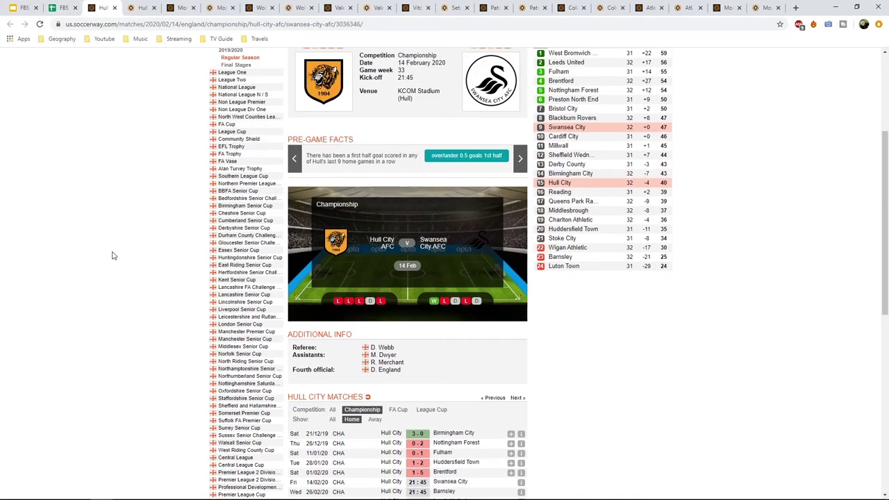
pyautogui.scroll(1, 113, 256)
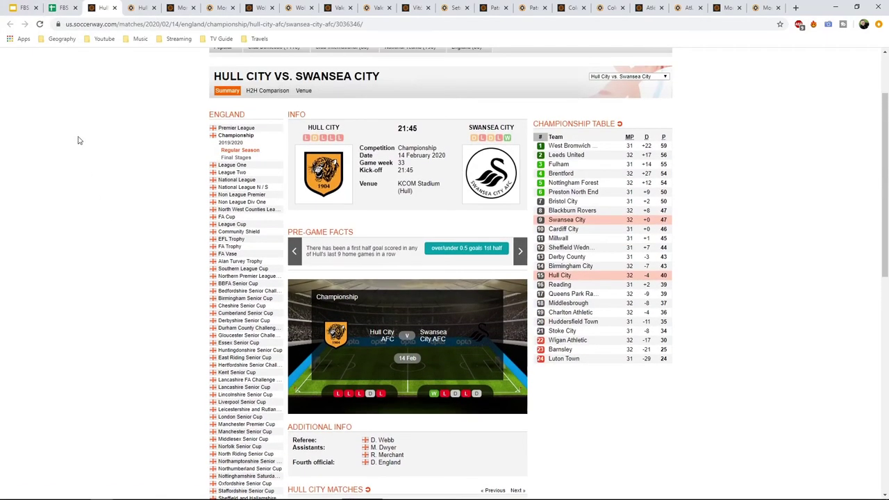
# Compare the Hull City row's calculated odds, from home win to X2, with its bet, stake and bookmaker odds in the FBS Odds spreadsheet.
pyautogui.click(64, 8)
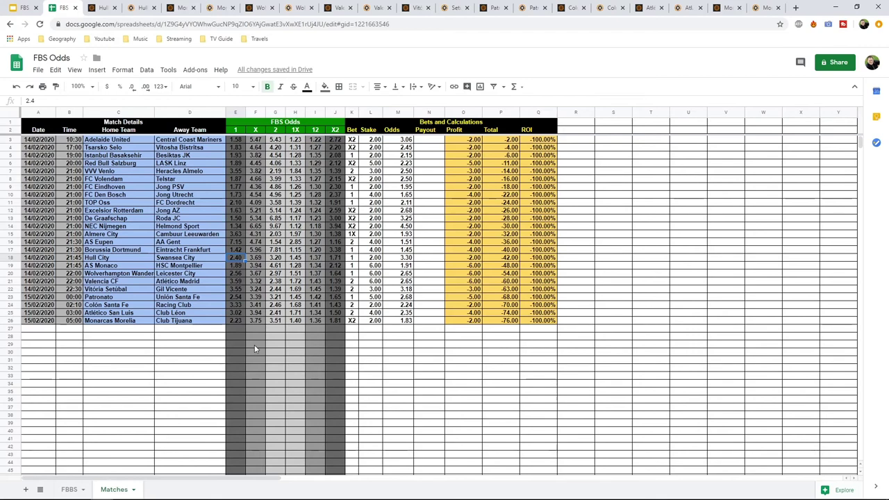
pyautogui.press('Right')
pyautogui.press('Right')
pyautogui.press('Right')
pyautogui.press('Right')
pyautogui.press('Right')
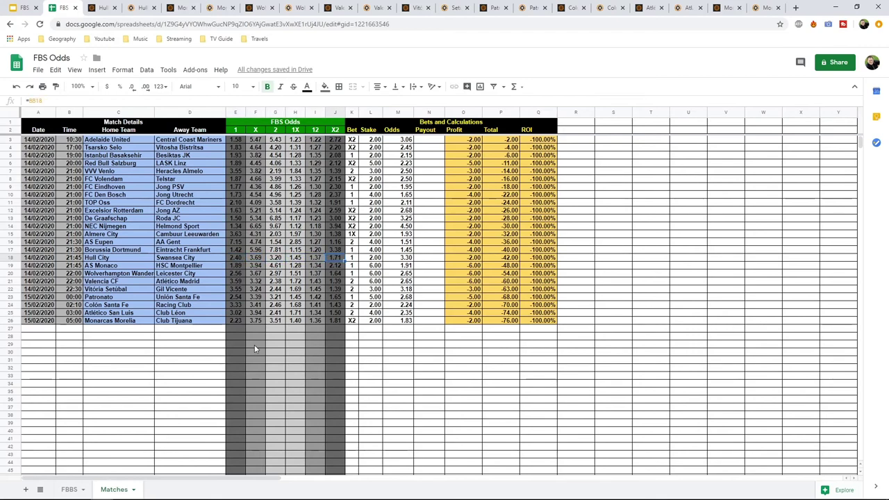
pyautogui.press('Right')
pyautogui.press('Right')
pyautogui.press('Right')
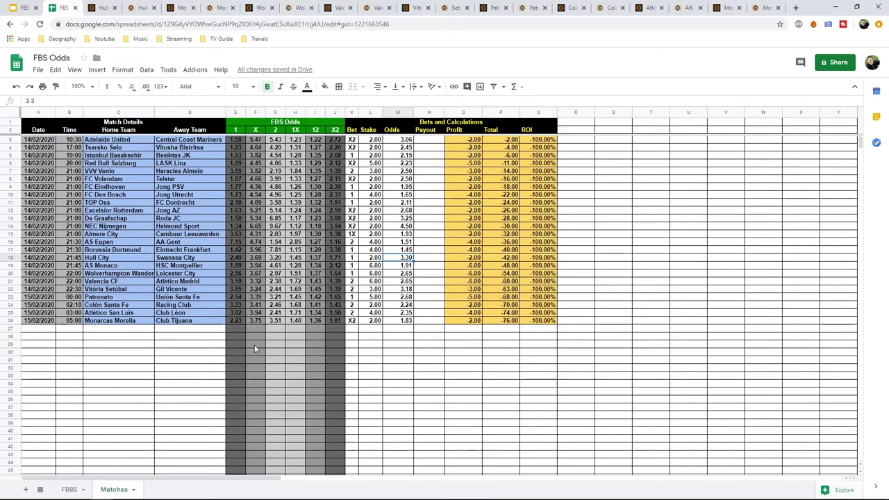
# Recheck Hull City's bet, close its match page, and check the Hull - Swansea home-win odds on OddsPortal before closing that page.
pyautogui.press('Left')
pyautogui.press('Left')
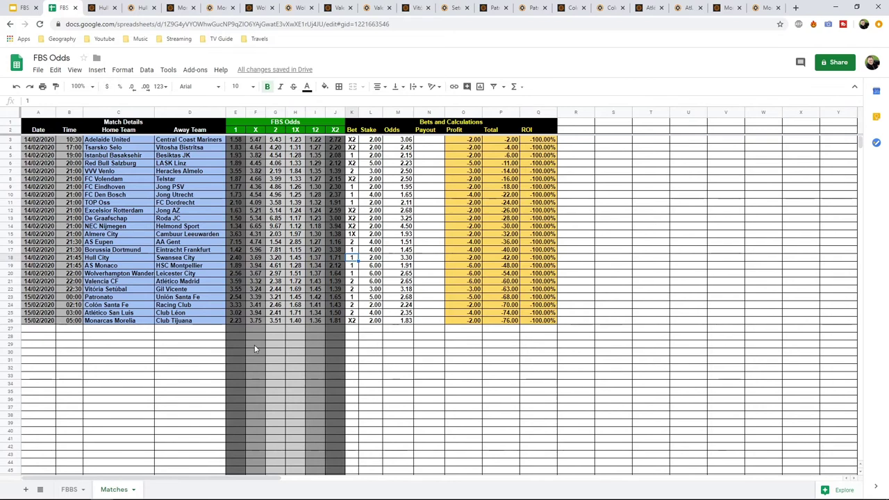
pyautogui.click(100, 8)
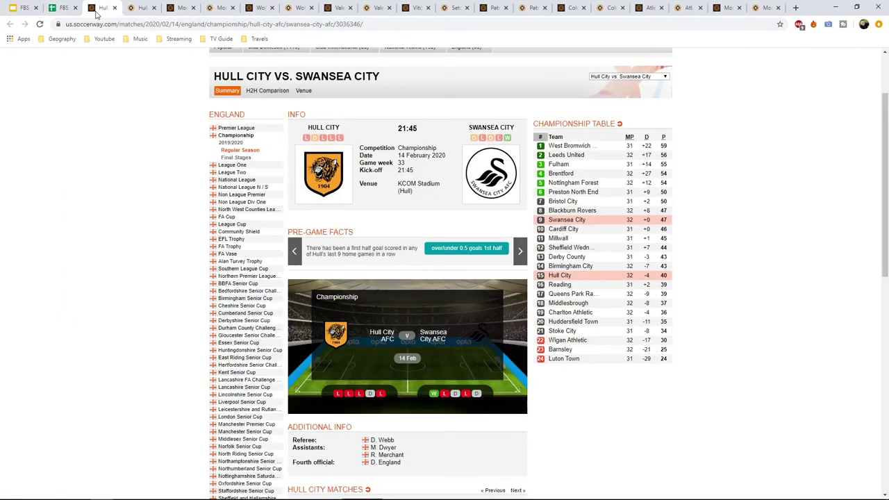
pyautogui.click(113, 8)
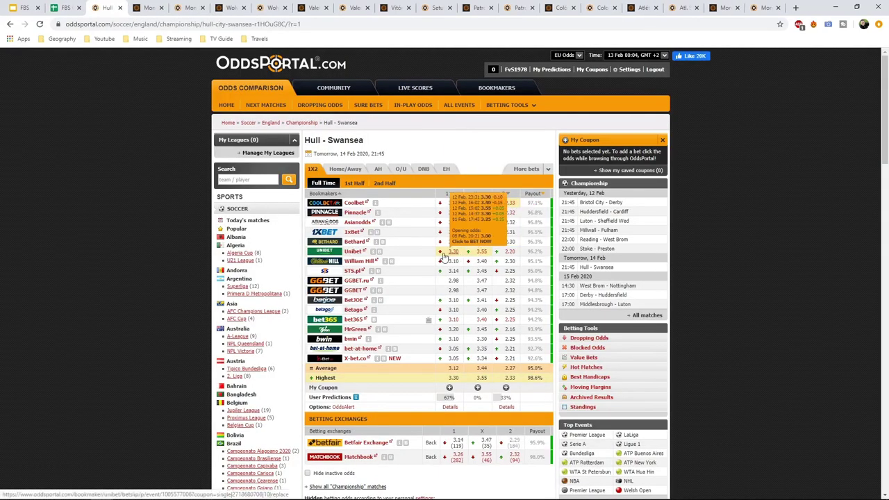
pyautogui.moveTo(453, 257)
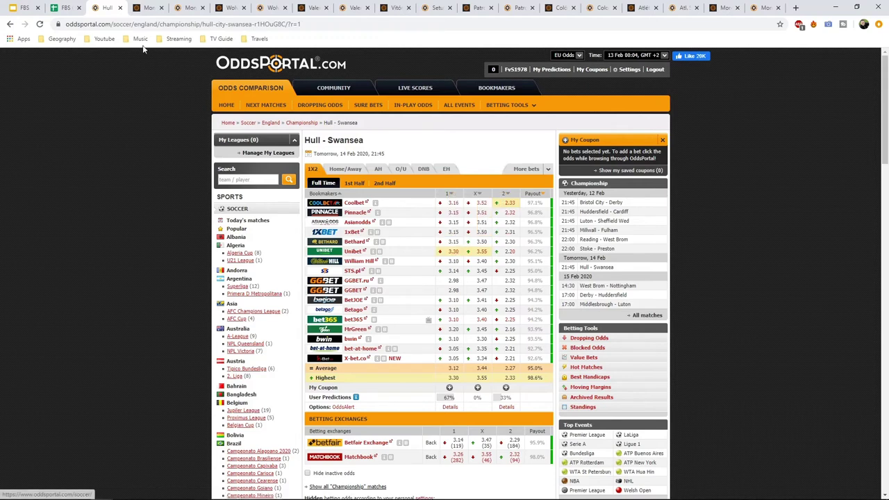
pyautogui.click(118, 7)
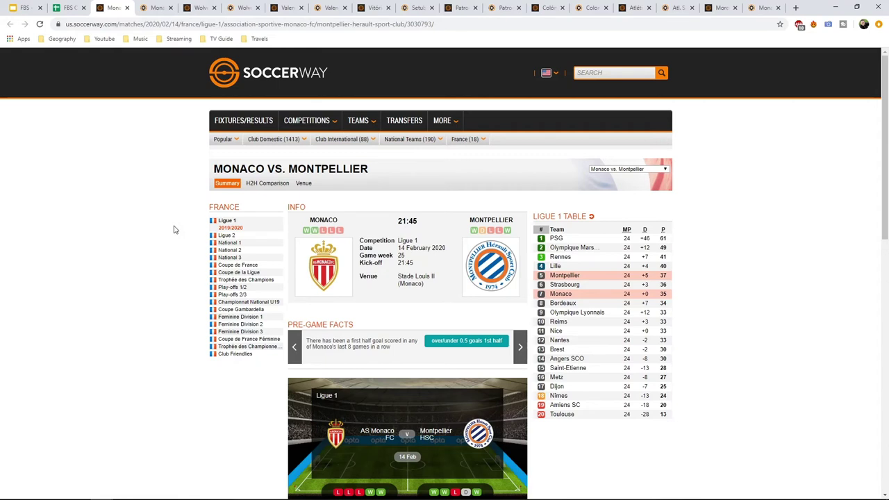
# Review Monaco's home matches and Montpellier's away matches, compare both teams' Ligue 1 table positions, and close the match page.
pyautogui.scroll(-5, 174, 230)
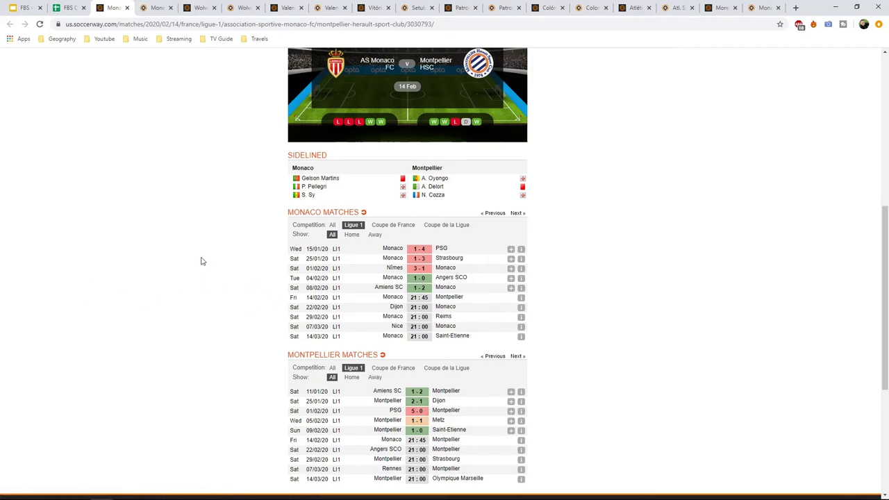
pyautogui.click(374, 377)
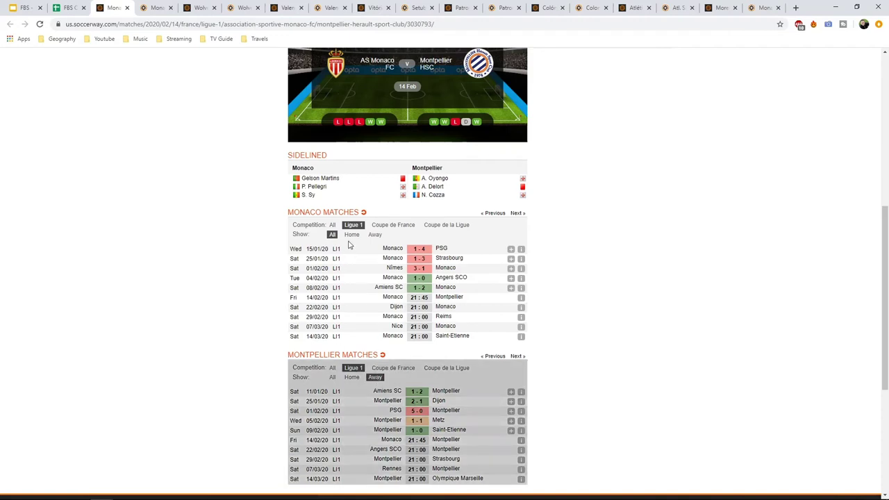
pyautogui.click(352, 234)
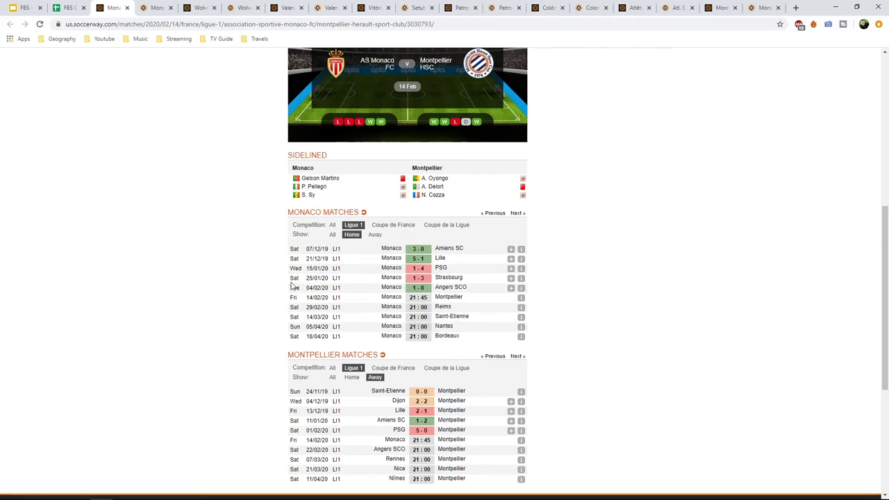
pyautogui.scroll(4, 192, 249)
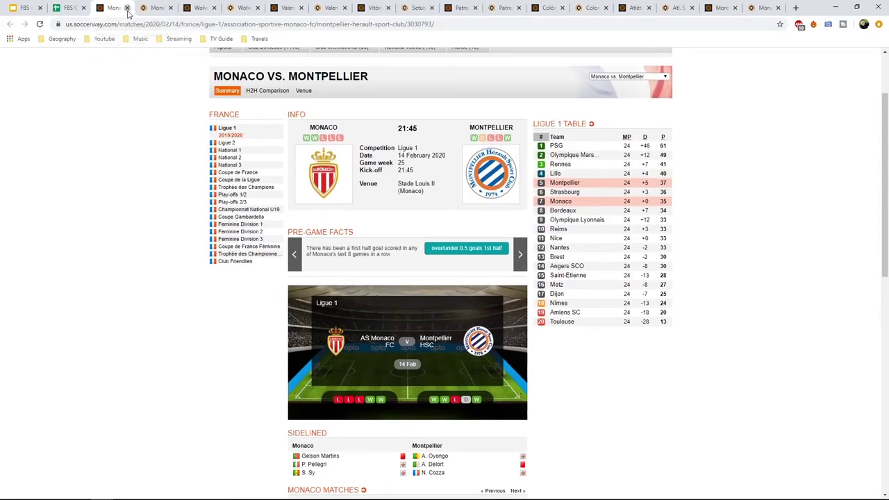
pyautogui.click(127, 7)
# Compare the AS Monaco row's calculated home-win odds with its bookmaker odds, stake and bet in the FBS Odds spreadsheet.
pyautogui.click(69, 8)
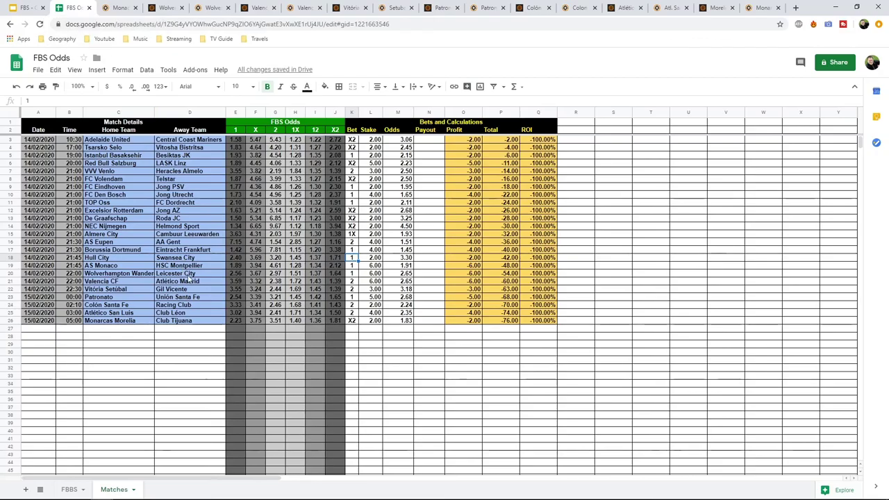
pyautogui.click(237, 265)
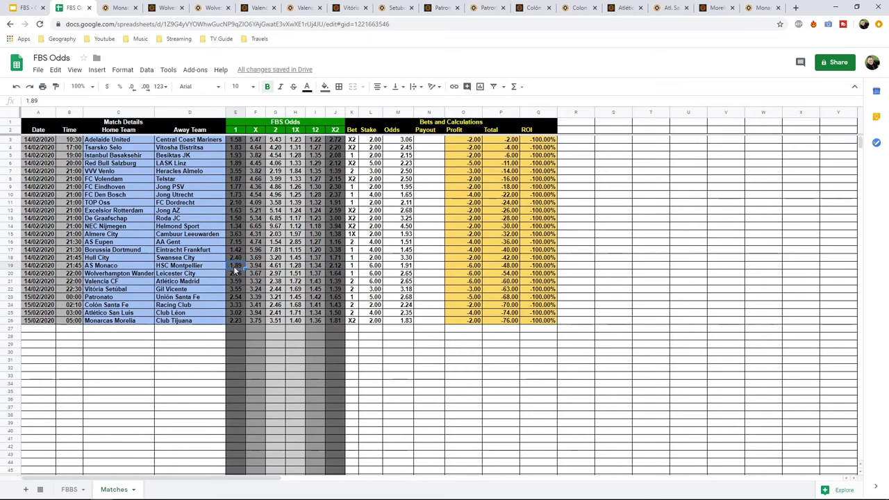
pyautogui.click(402, 260)
pyautogui.click(401, 266)
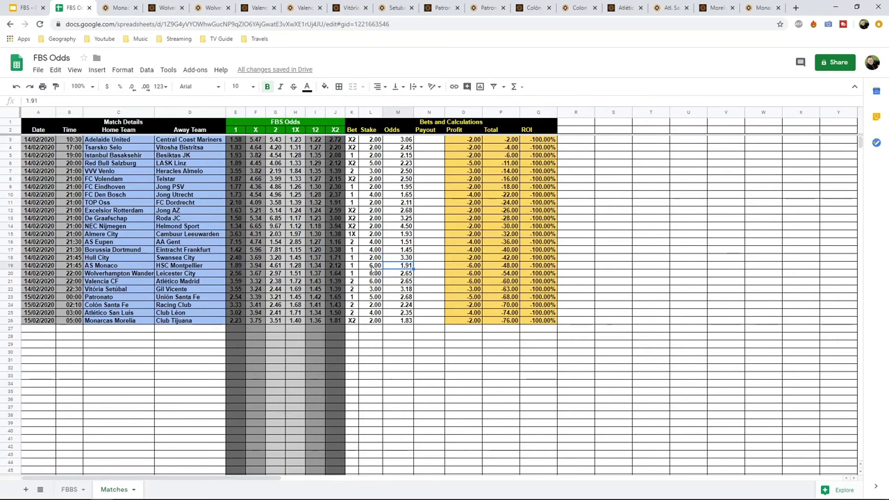
pyautogui.click(375, 267)
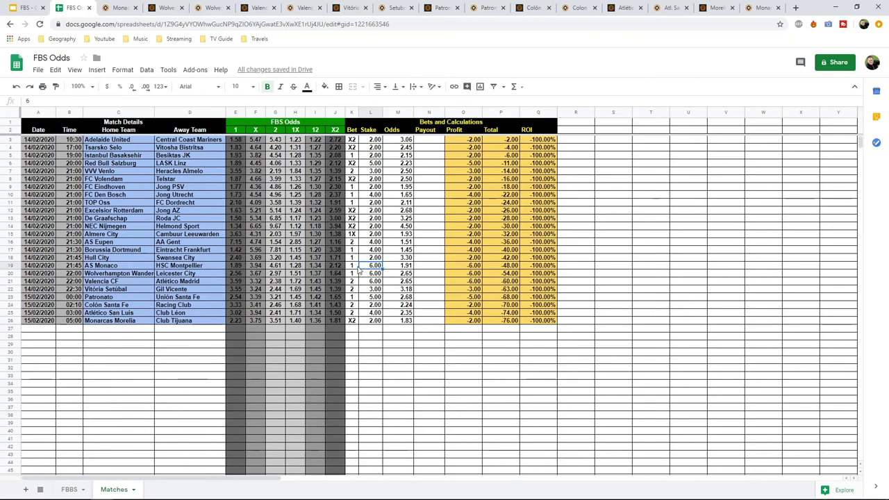
pyautogui.click(356, 266)
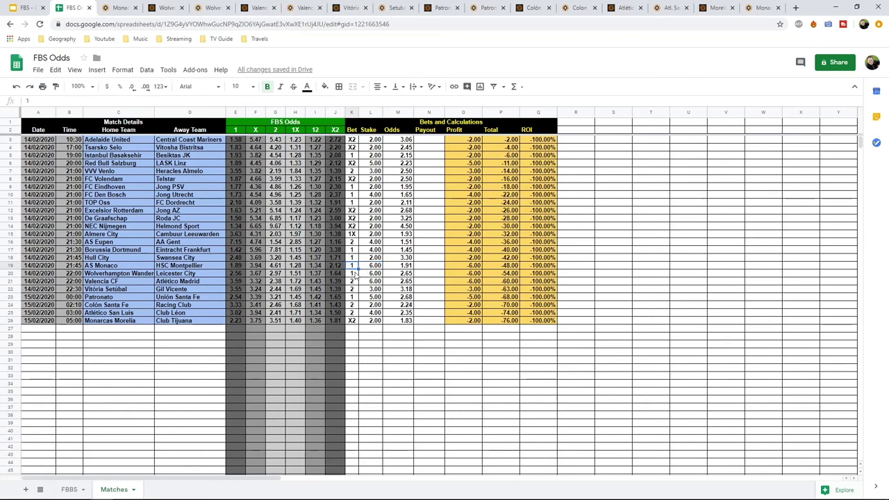
# Check the Monaco - Montpellier home-win odds on OddsPortal against the spreadsheet, and close that odds page.
pyautogui.click(116, 8)
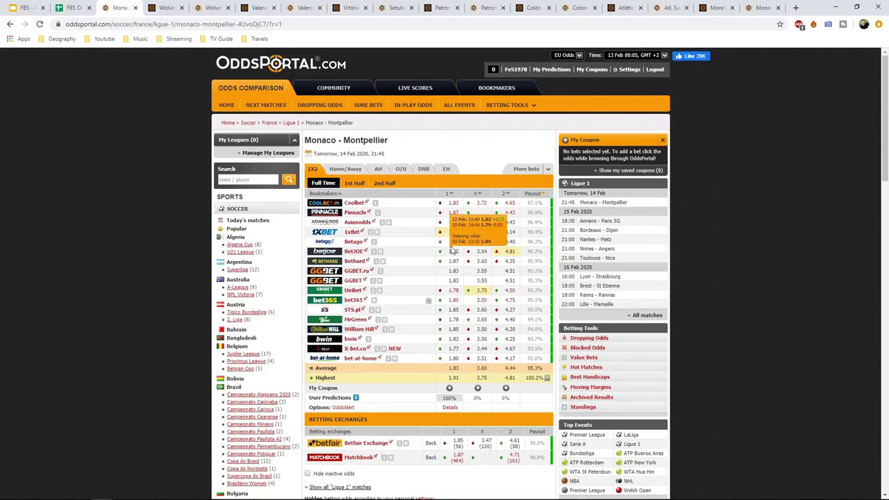
pyautogui.moveTo(455, 241)
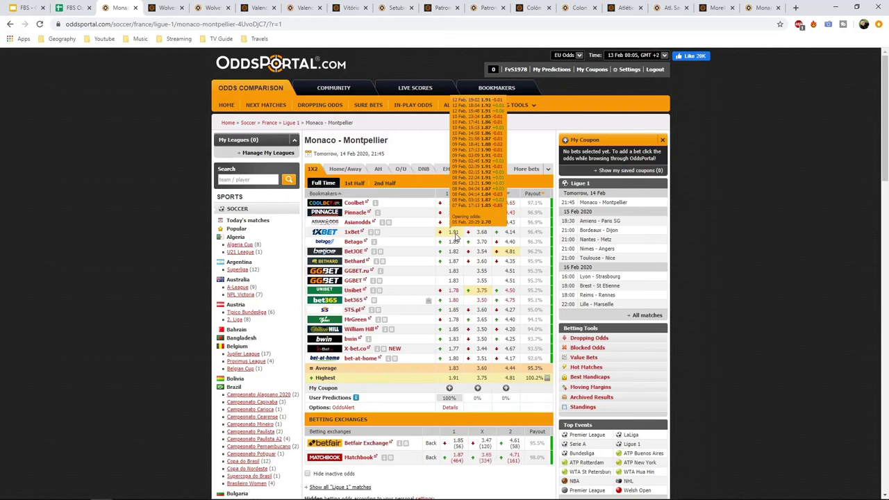
pyautogui.click(76, 9)
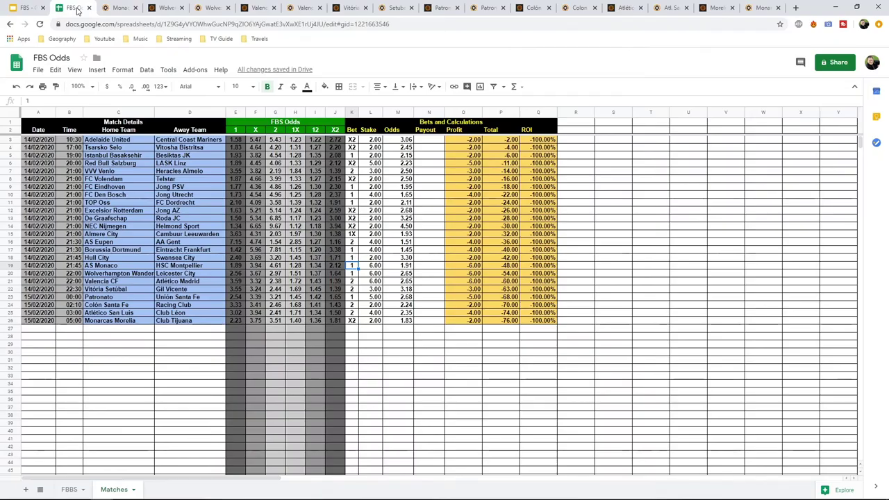
pyautogui.click(122, 8)
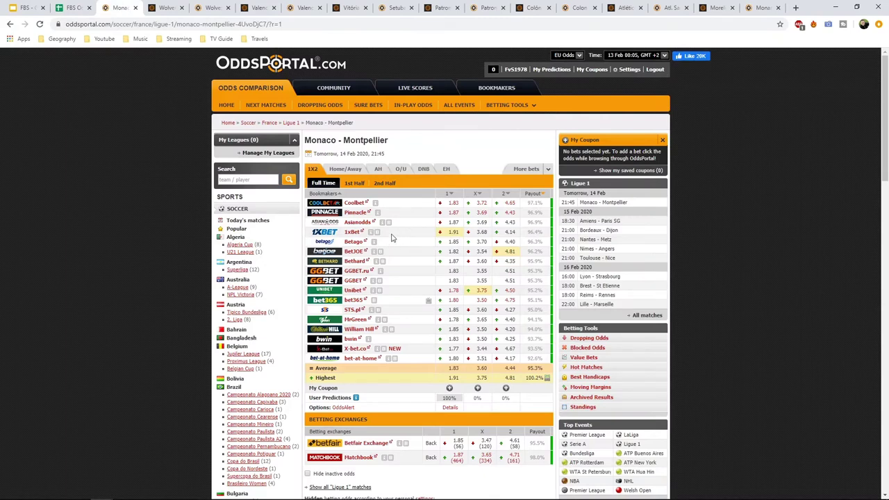
pyautogui.click(135, 8)
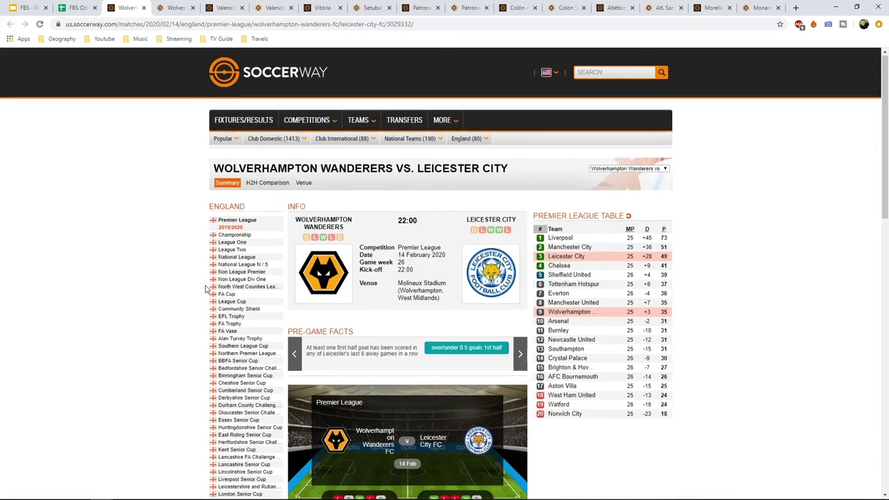
# Review Wolverhampton Wanderers' home matches and Leicester City's away matches, and compare both teams' positions in the Premier League table.
pyautogui.scroll(-3, 208, 286)
pyautogui.scroll(-4, 209, 286)
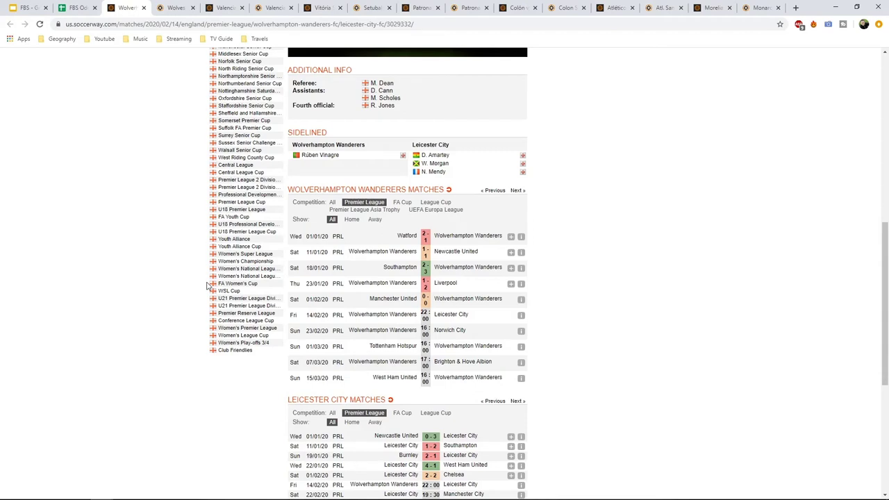
pyautogui.scroll(-1, 208, 286)
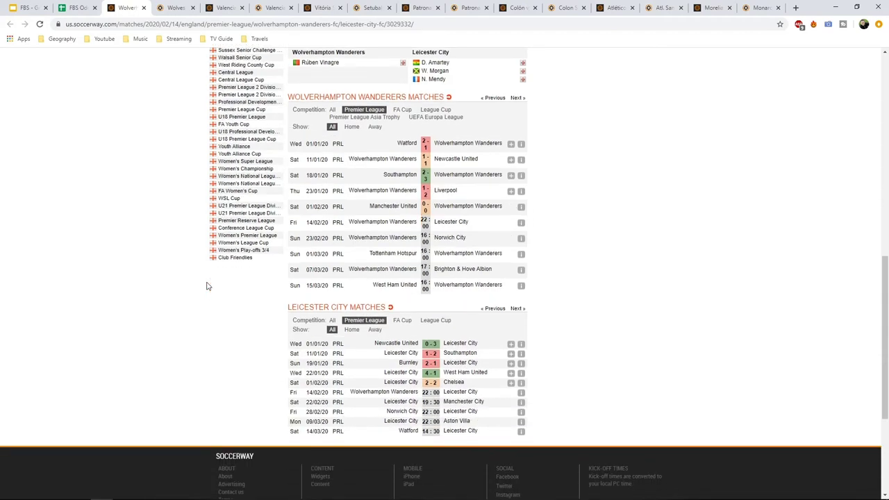
pyautogui.click(375, 330)
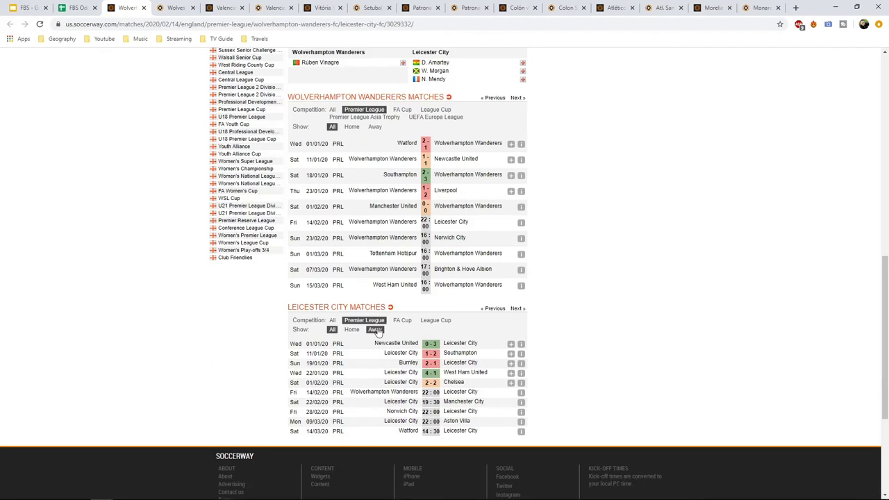
pyautogui.click(349, 128)
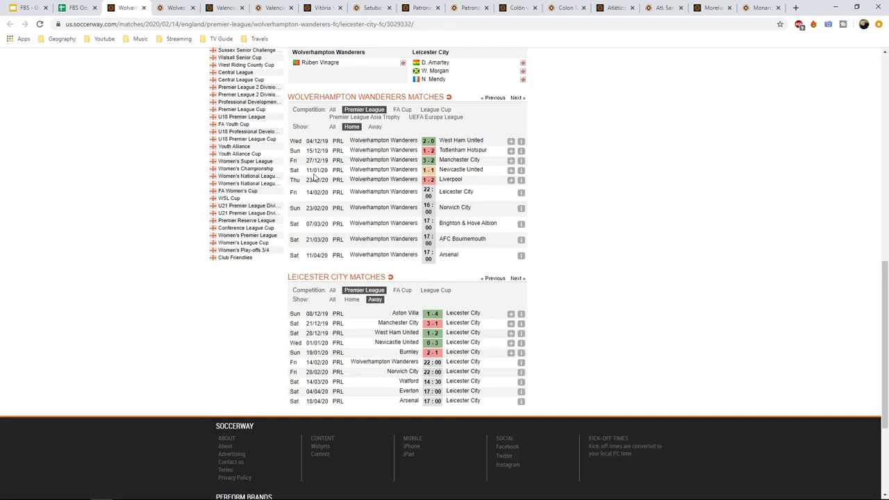
pyautogui.scroll(10, 313, 178)
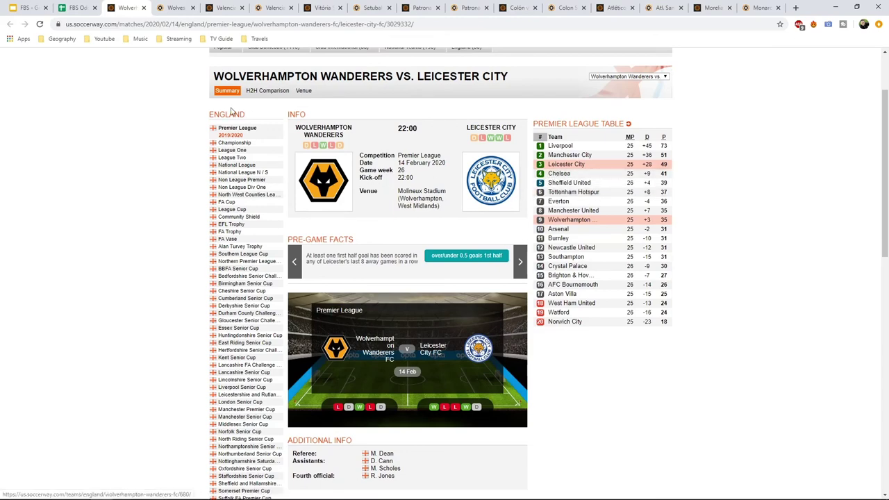
# Compare the Wolverhampton Wanderers row's calculated home-win, draw and away-win odds with its bet and bookmaker odds in the FBS Odds spreadsheet.
pyautogui.click(82, 8)
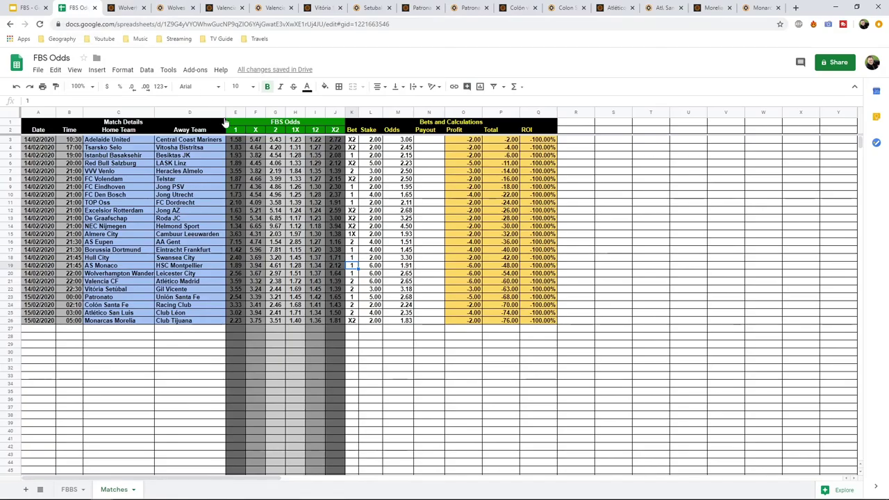
pyautogui.click(242, 276)
pyautogui.click(274, 276)
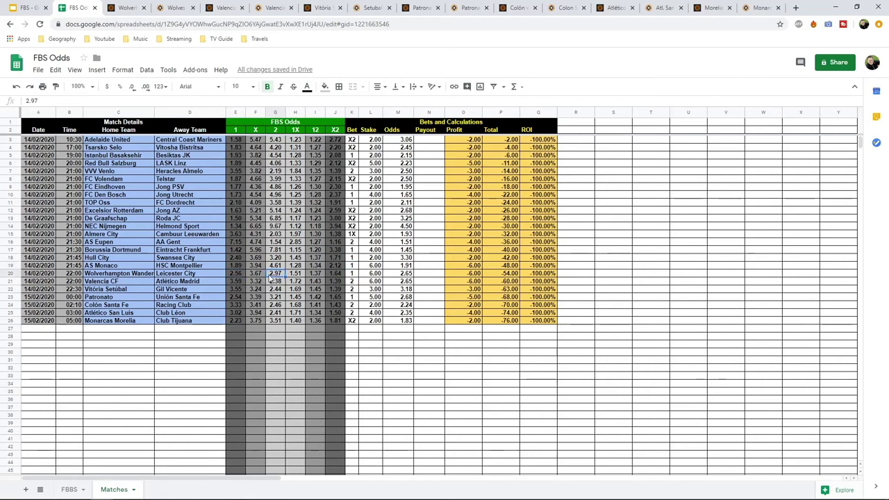
pyautogui.click(242, 276)
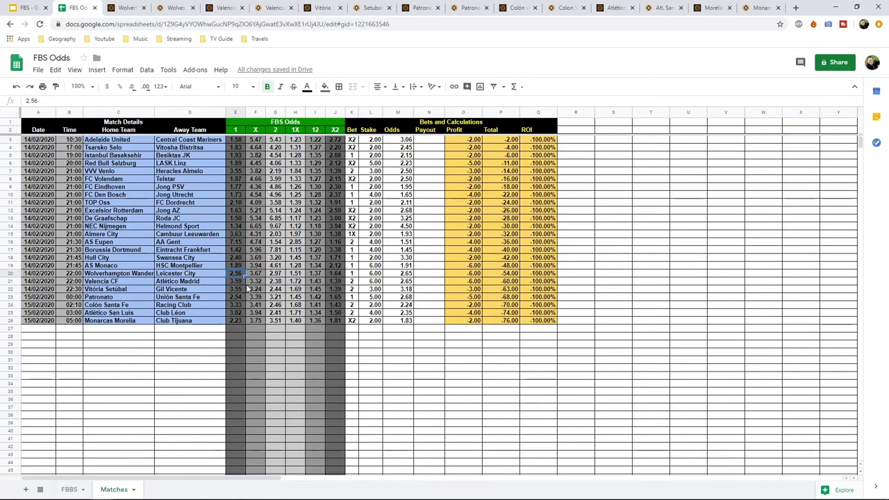
pyautogui.click(276, 275)
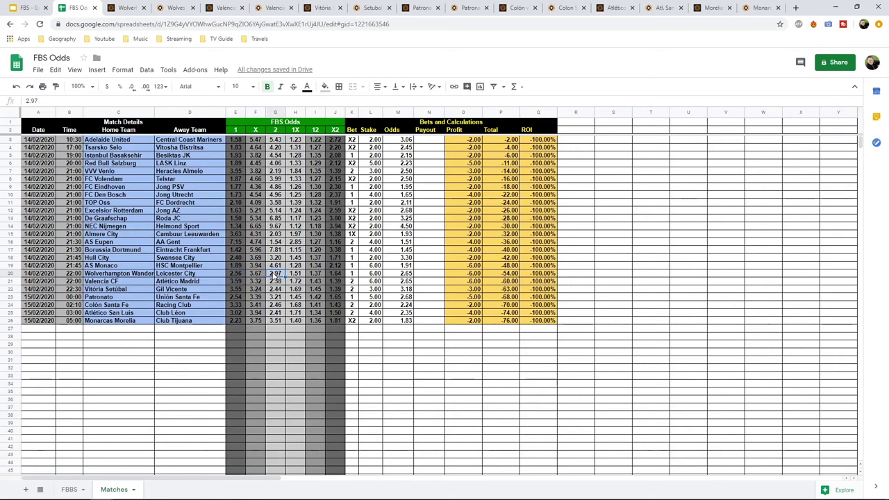
pyautogui.click(258, 275)
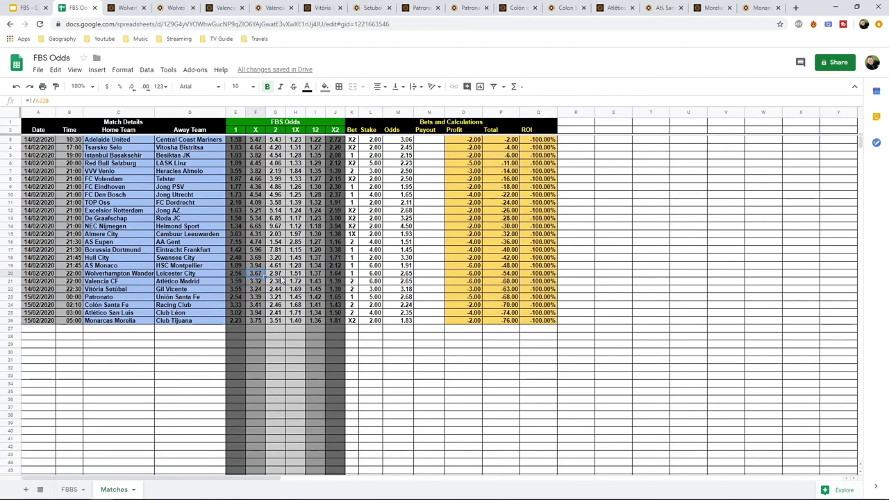
pyautogui.click(352, 275)
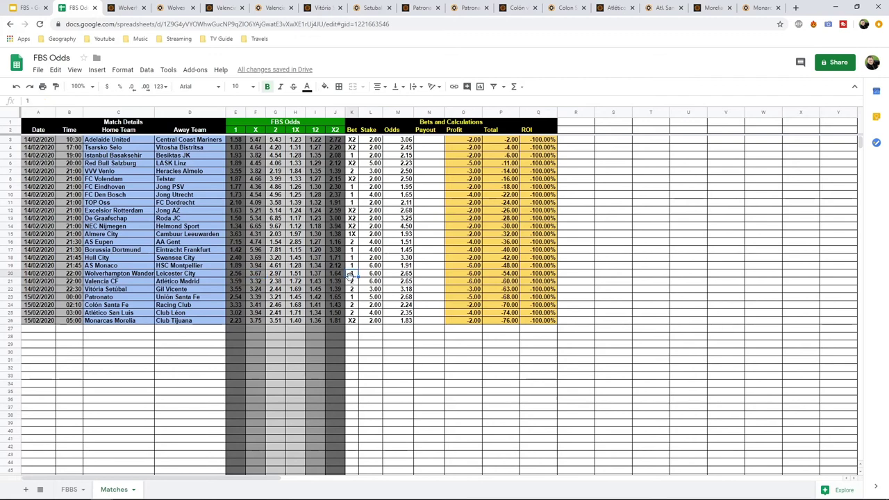
pyautogui.click(396, 275)
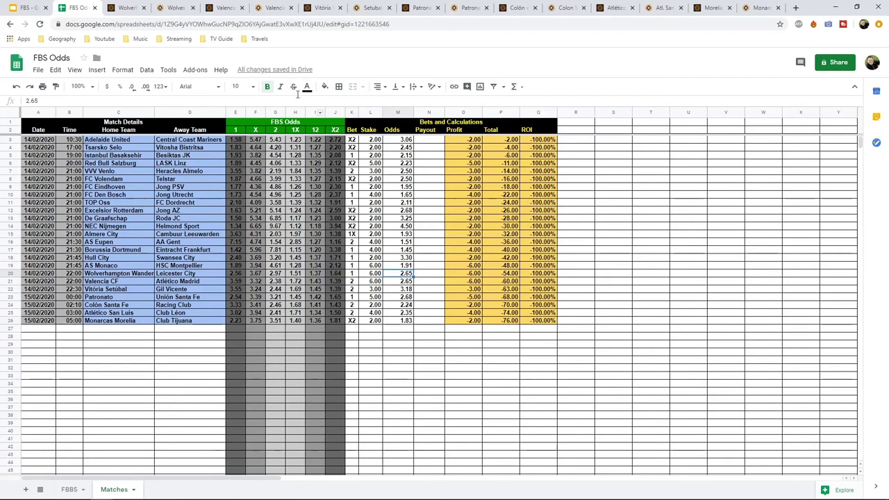
# Close the Wolverhampton match page, check the Wolves - Leicester home-win odds on OddsPortal, and close that odds page.
pyautogui.click(138, 9)
pyautogui.click(143, 8)
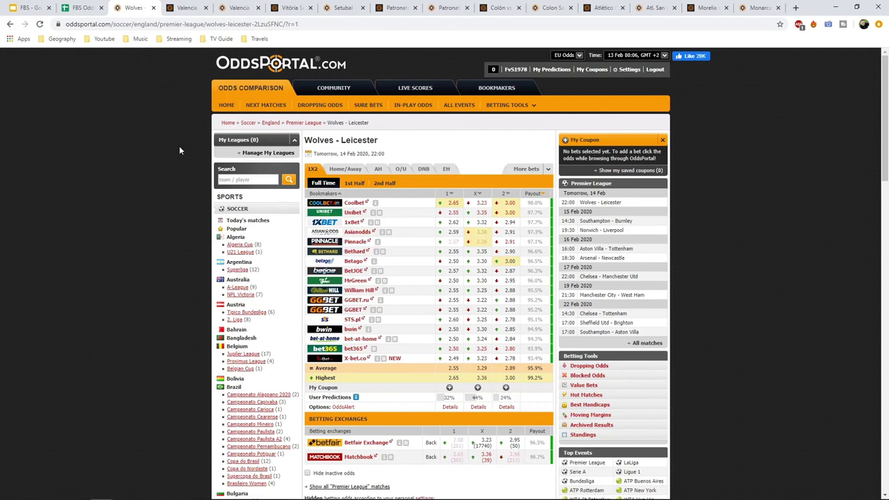
pyautogui.click(154, 7)
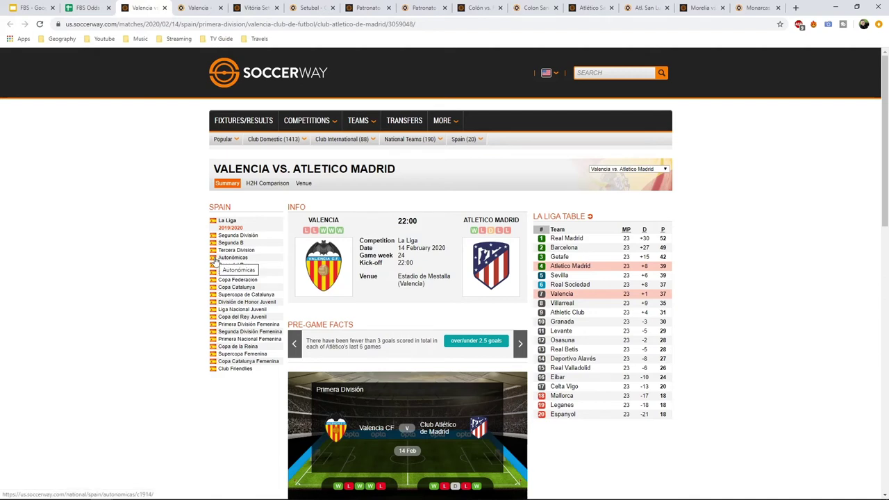
# Review Valencia's current and earlier home matches, Atletico Madrid's away matches and both teams' La Liga positions, and close the match page.
pyautogui.scroll(-6, 216, 262)
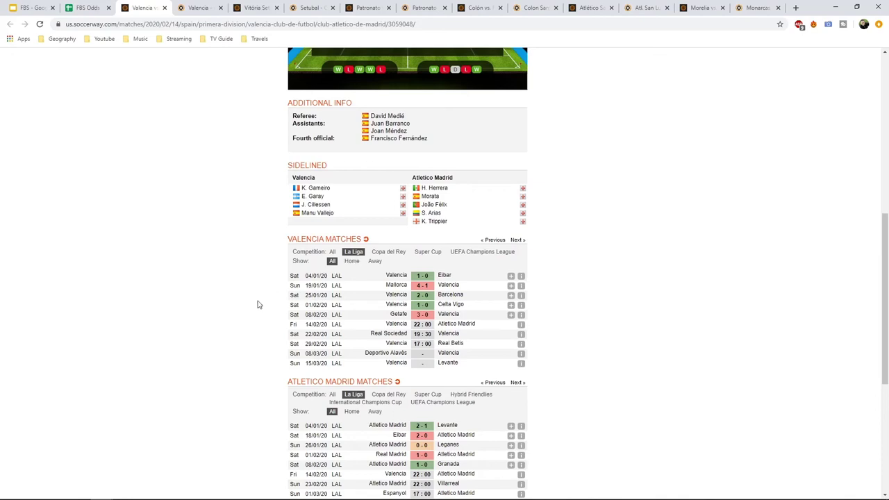
pyautogui.scroll(-2, 255, 303)
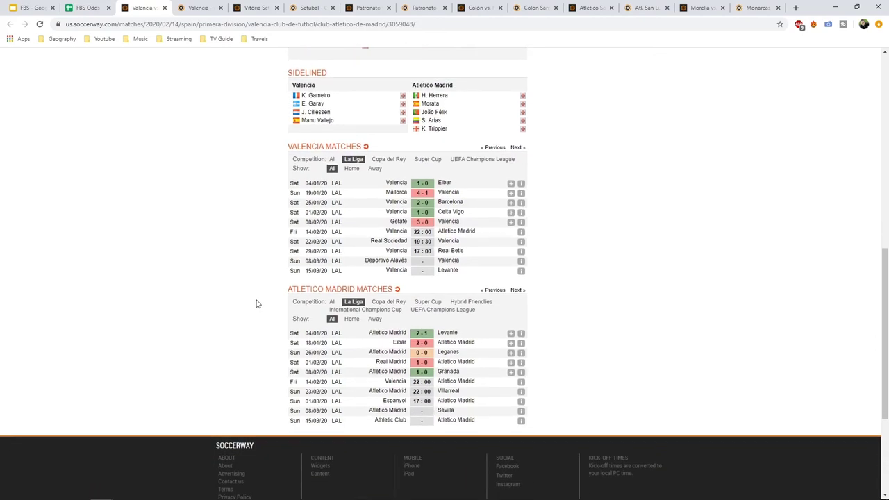
pyautogui.click(374, 319)
pyautogui.click(352, 169)
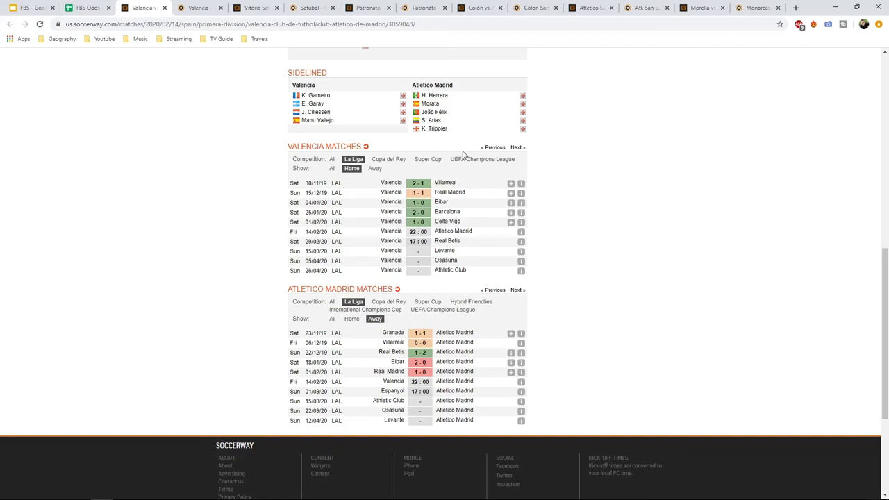
pyautogui.click(491, 147)
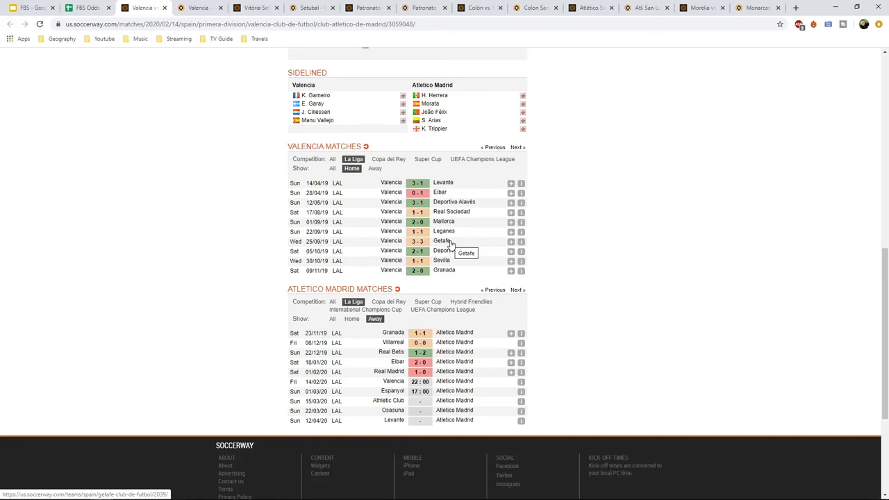
pyautogui.click(517, 148)
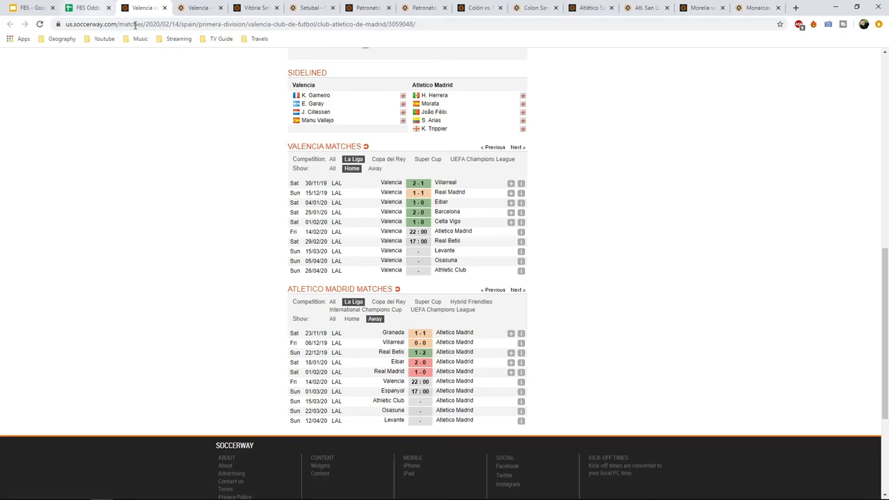
pyautogui.scroll(3, 200, 225)
pyautogui.scroll(2, 200, 226)
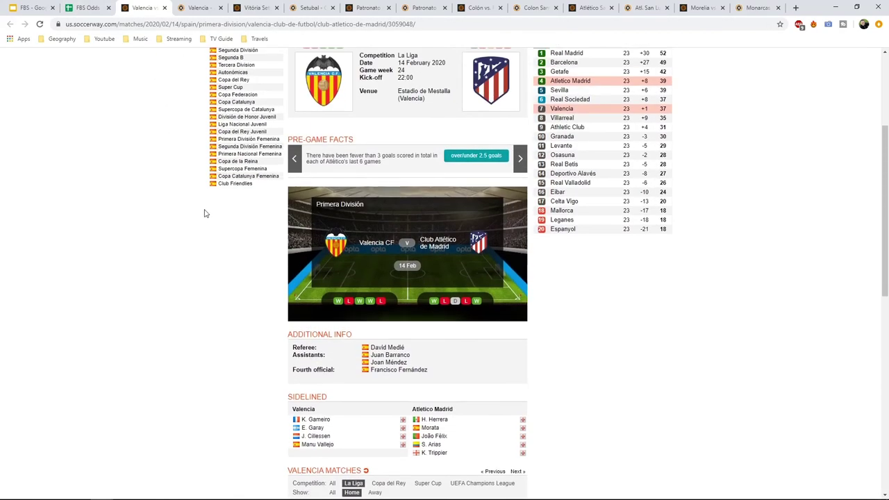
pyautogui.scroll(2, 202, 223)
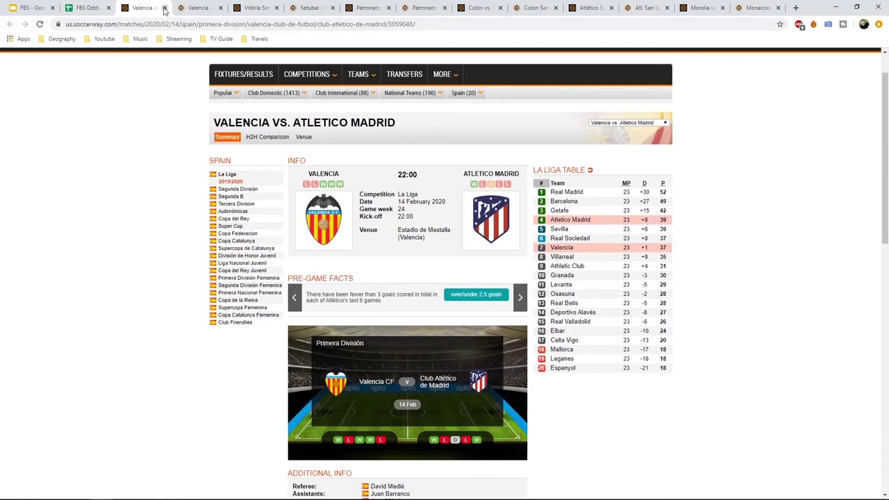
pyautogui.click(164, 8)
# Compare the Valencia CF row's calculated home-win and away-win odds with its bet and bookmaker odds in the FBS Odds spreadsheet.
pyautogui.click(98, 9)
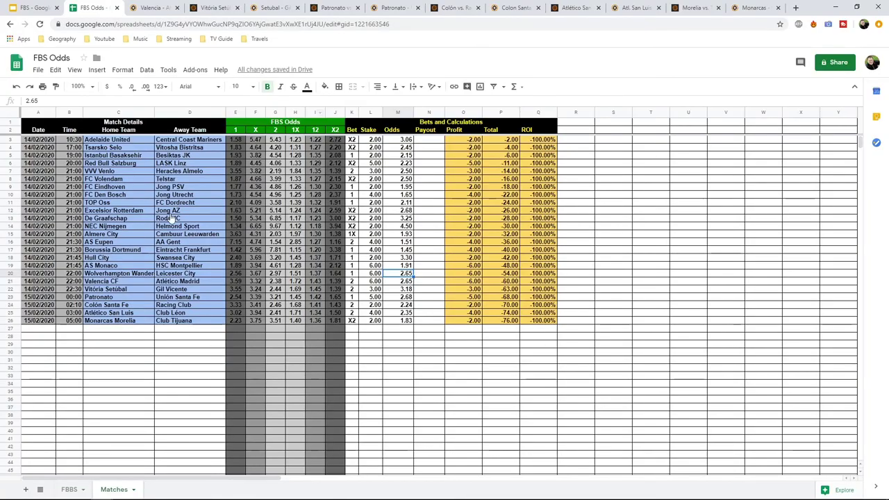
pyautogui.click(236, 284)
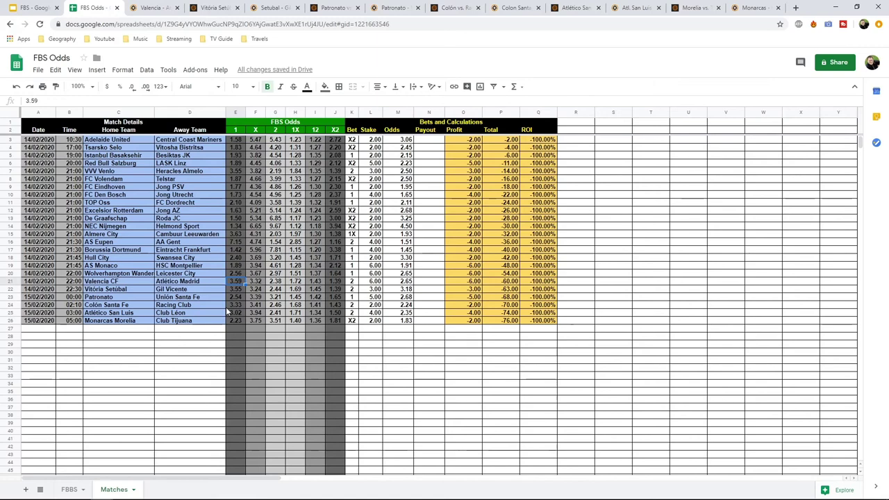
pyautogui.click(276, 282)
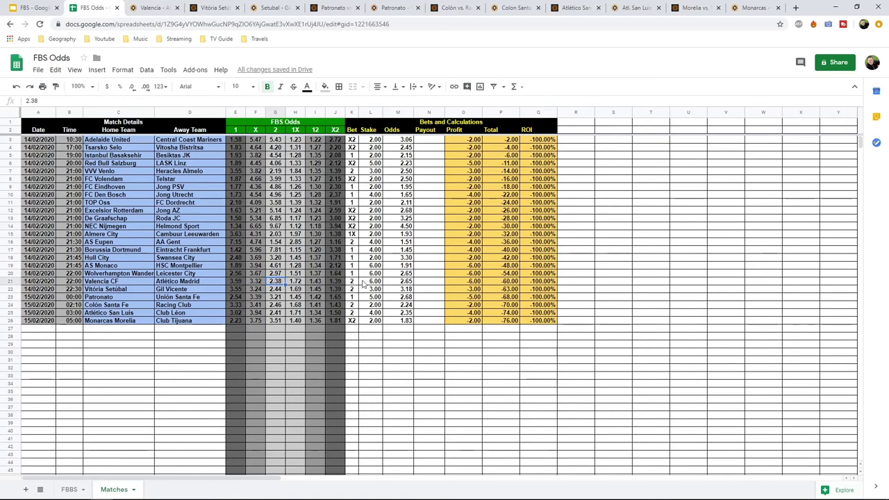
pyautogui.click(403, 282)
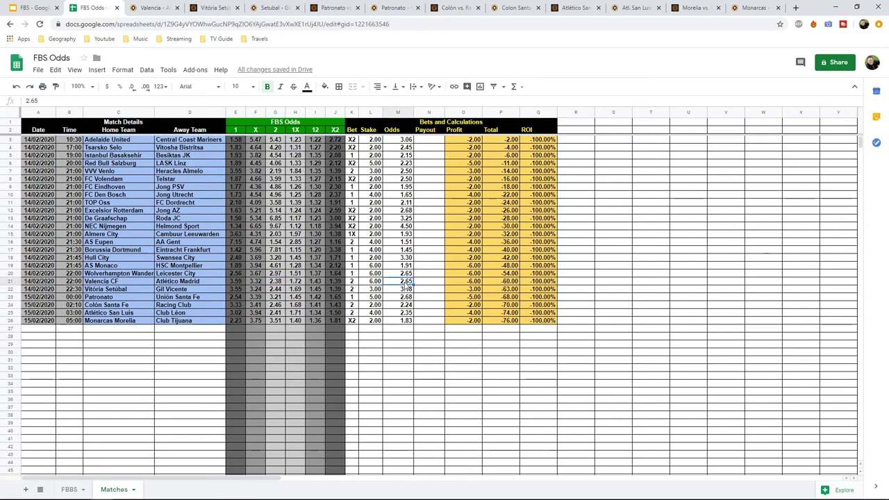
pyautogui.click(353, 283)
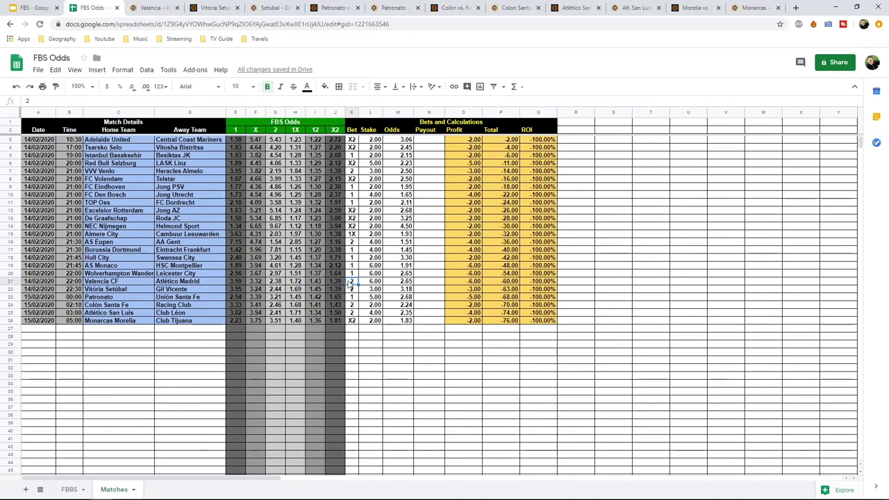
# Check the Valencia - Atl. Madrid away-win odds and their history on OddsPortal, and close that odds page.
pyautogui.click(155, 8)
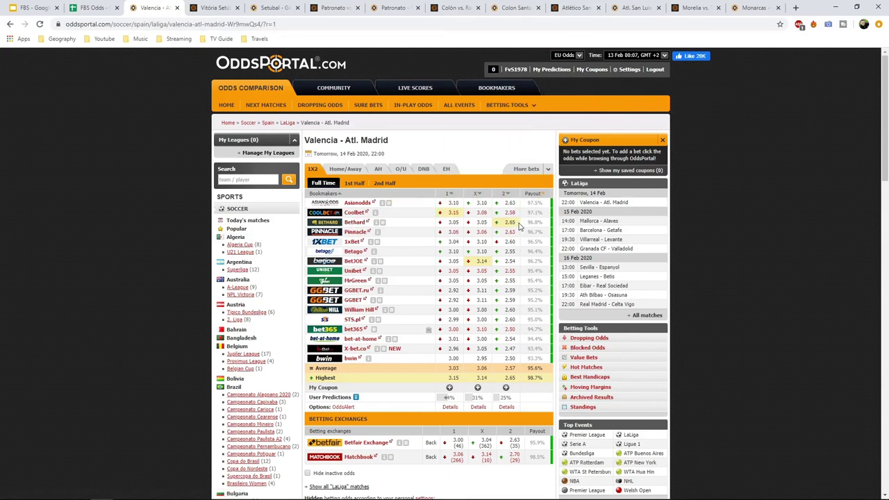
pyautogui.moveTo(509, 226)
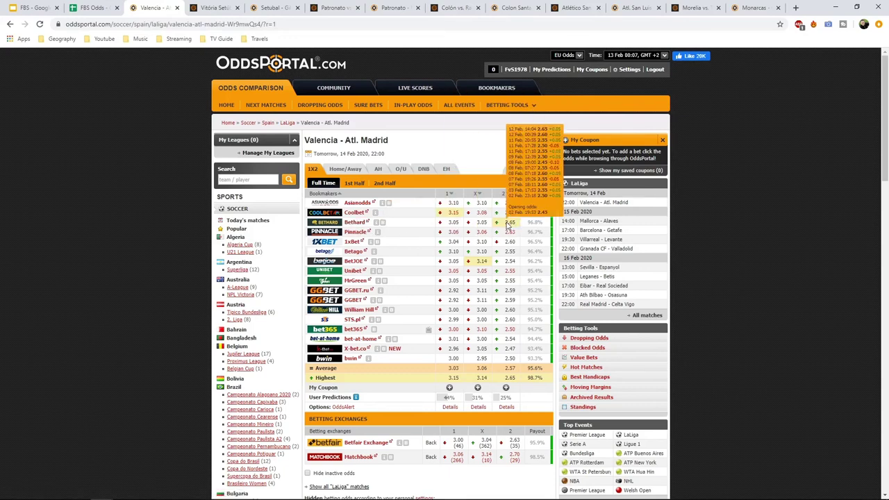
pyautogui.click(177, 7)
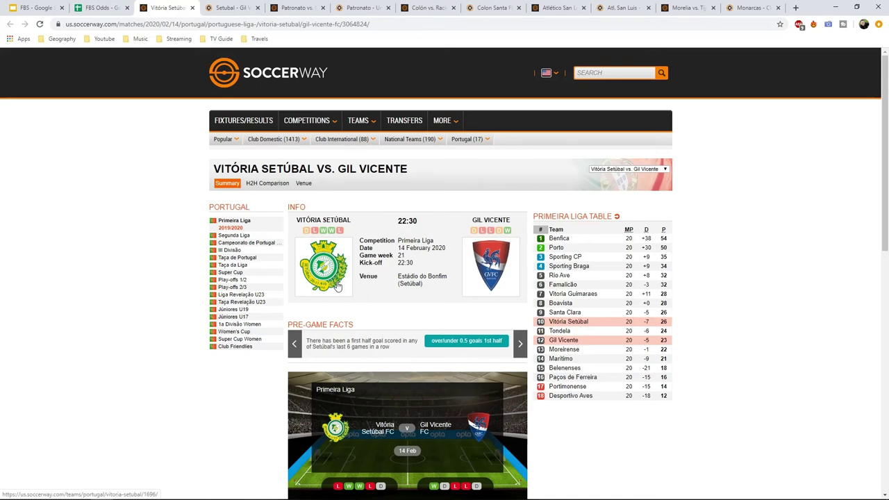
# Review Vitória Setúbal's home matches and Gil Vicente's away matches, and compare both teams' positions in the Primeira Liga table.
pyautogui.scroll(-5, 338, 287)
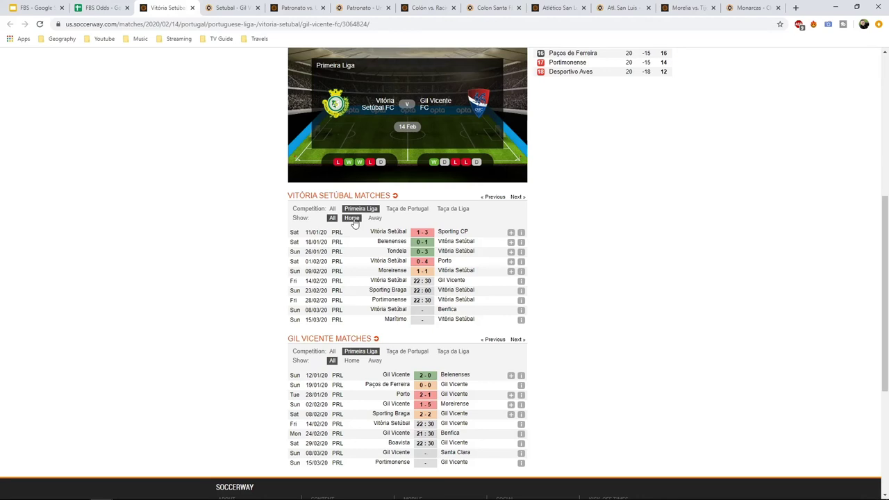
pyautogui.click(375, 361)
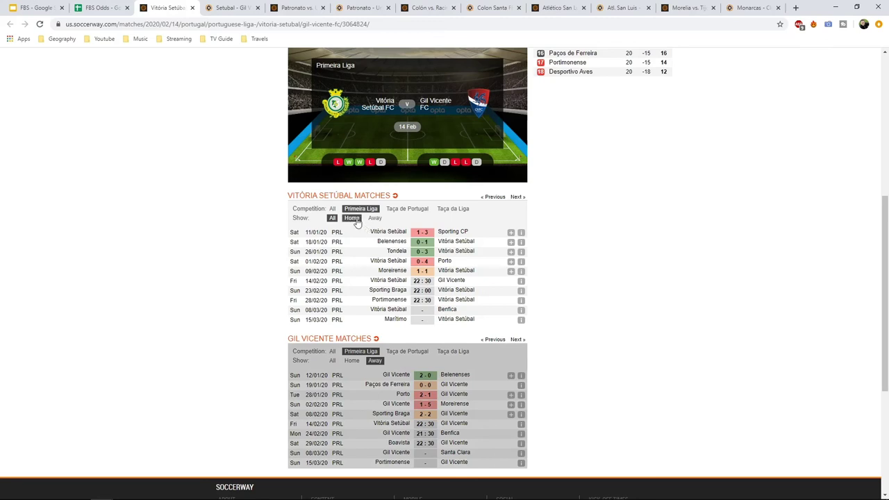
pyautogui.click(353, 218)
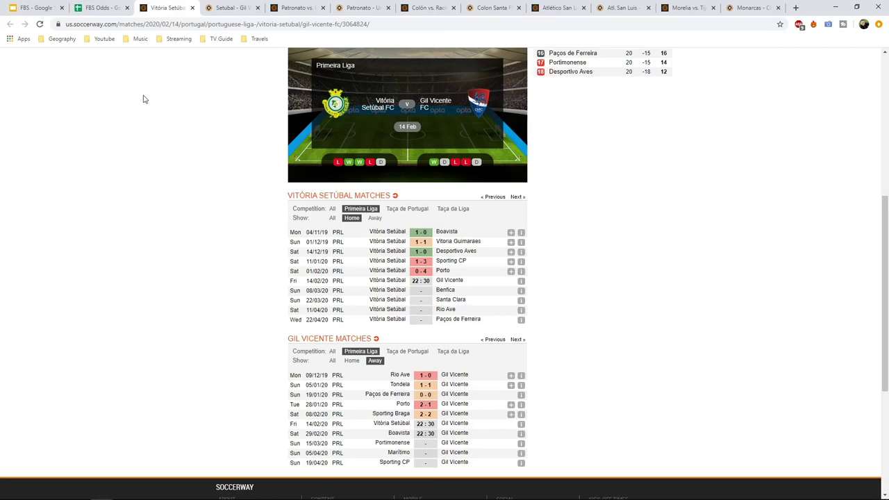
pyautogui.scroll(3, 156, 233)
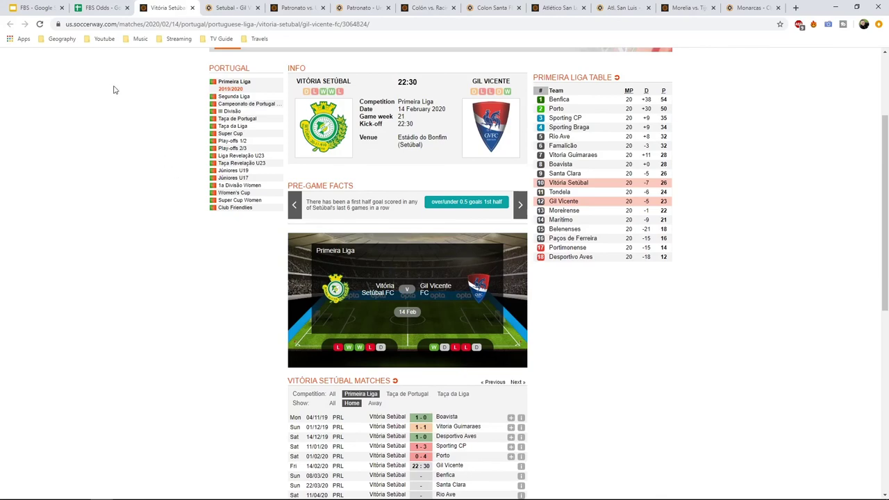
# Compare the Vitória Setúbal row's calculated home-win and away-win odds with its bet and bookmaker odds in the FBS Odds spreadsheet.
pyautogui.click(106, 13)
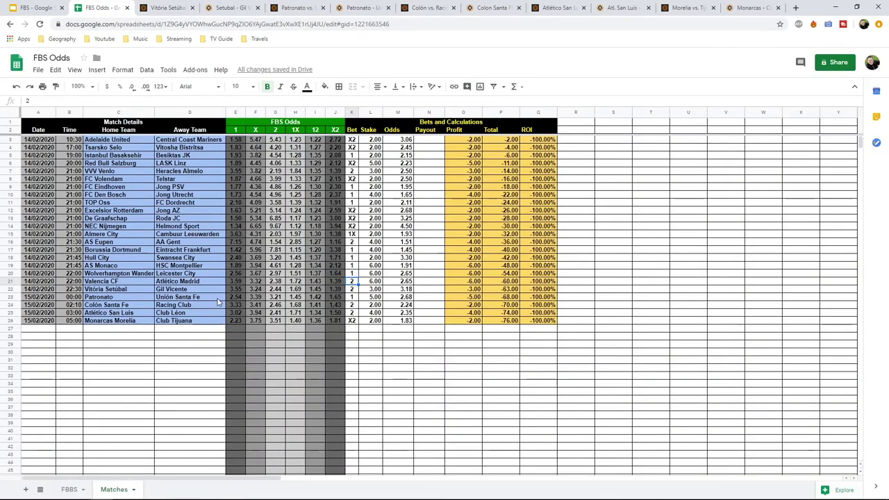
pyautogui.click(237, 290)
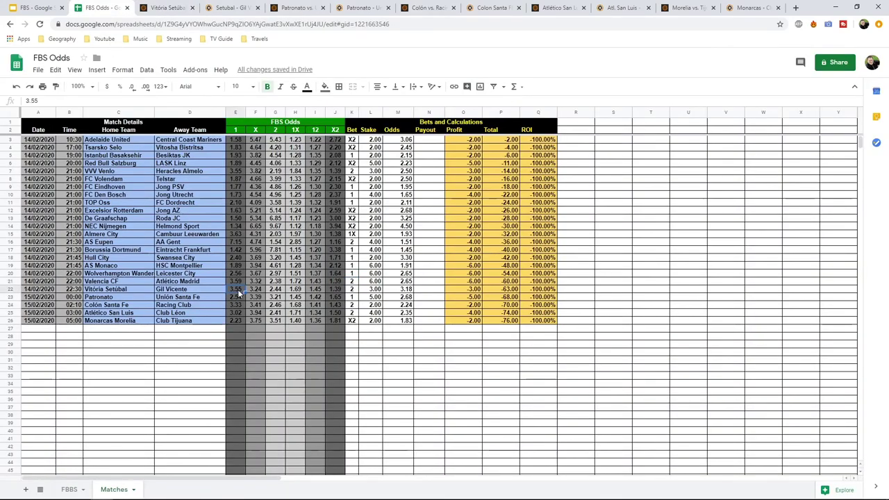
pyautogui.click(276, 291)
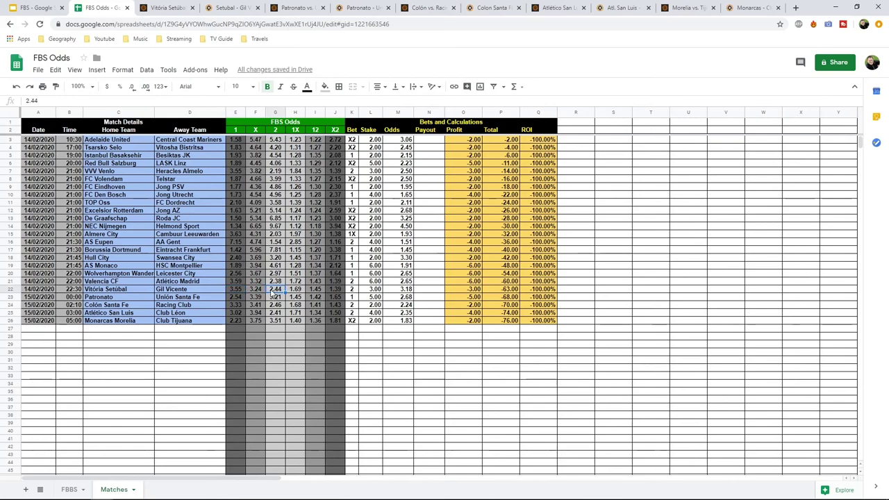
pyautogui.click(405, 290)
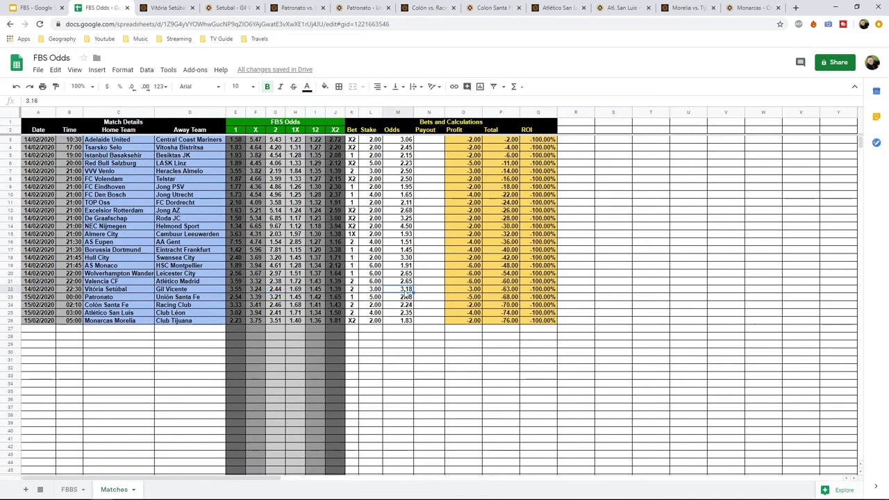
pyautogui.click(354, 290)
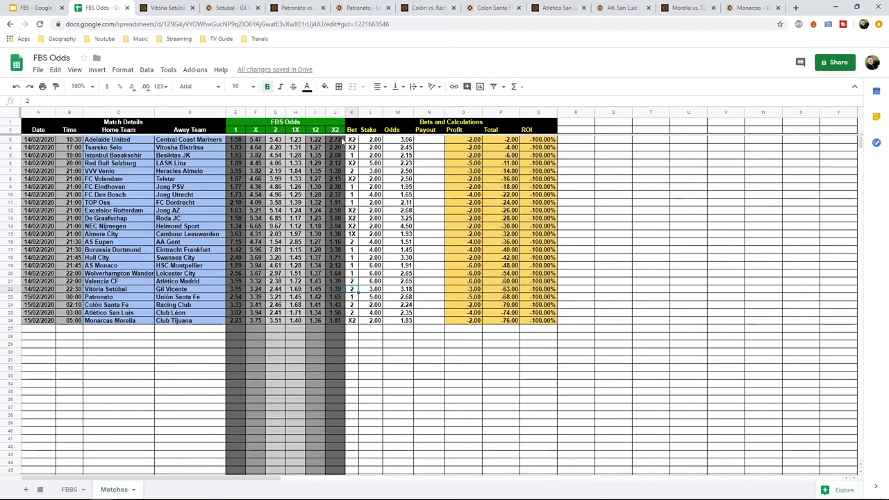
# Close the Vitória Setúbal match page, check the Setubal - Gil Vicente away-win odds on OddsPortal, and close that odds page.
pyautogui.click(181, 8)
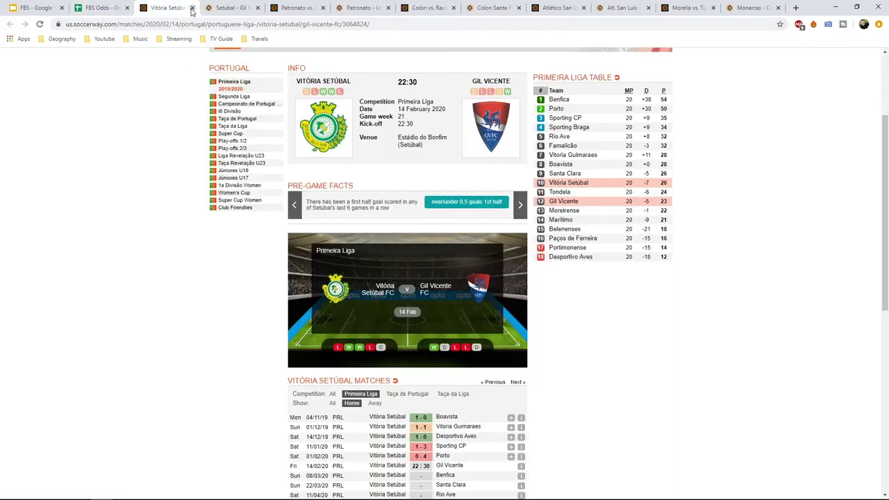
pyautogui.click(193, 8)
pyautogui.moveTo(507, 235)
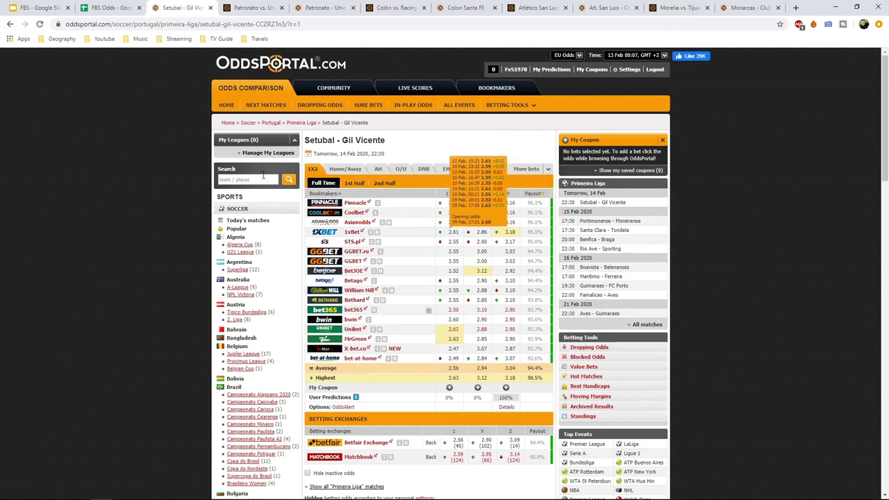
pyautogui.click(211, 7)
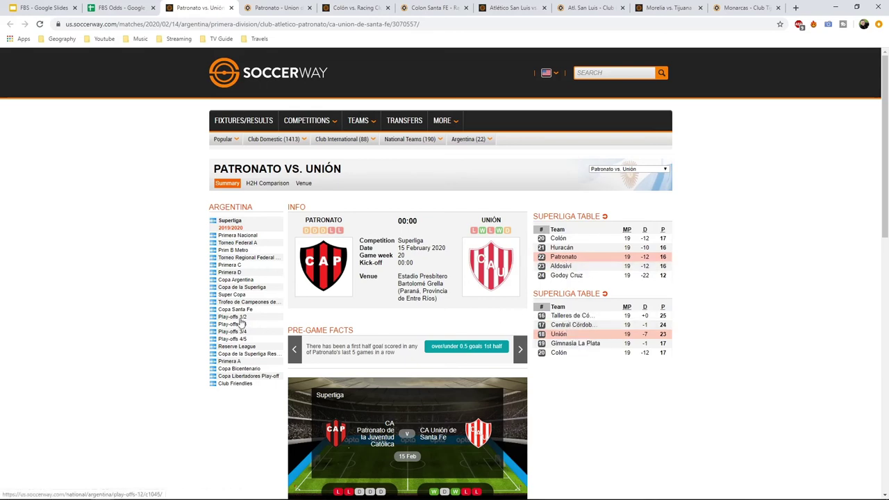
# Review Patronato's home matches, Unión's away matches and both teams' Superliga positions, and close the match page.
pyautogui.scroll(-2, 208, 326)
pyautogui.scroll(-5, 200, 322)
pyautogui.scroll(2, 236, 305)
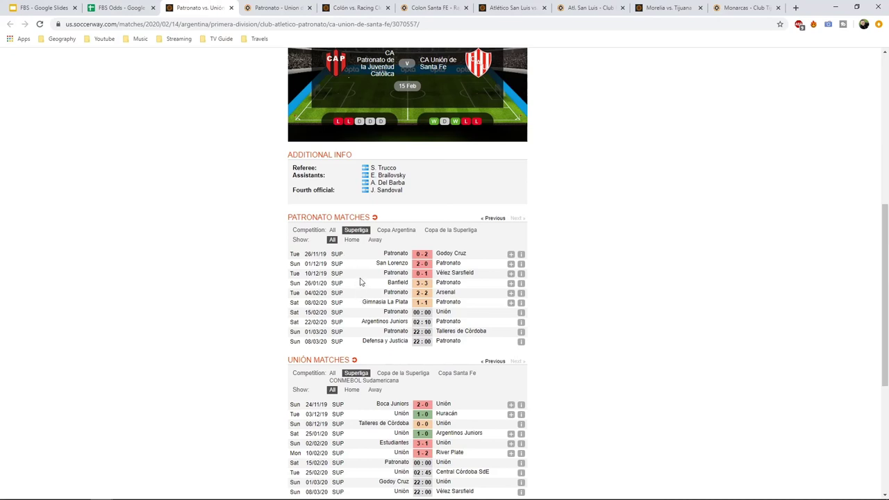
pyautogui.scroll(-2, 361, 282)
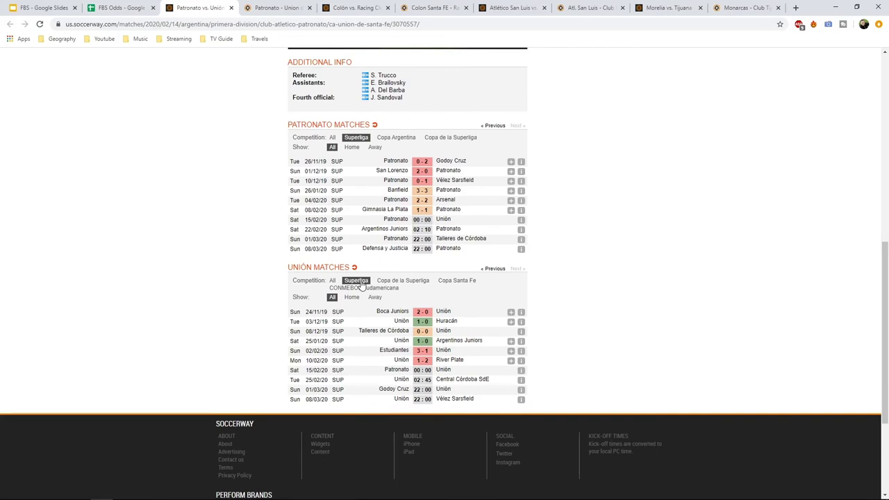
pyautogui.click(375, 297)
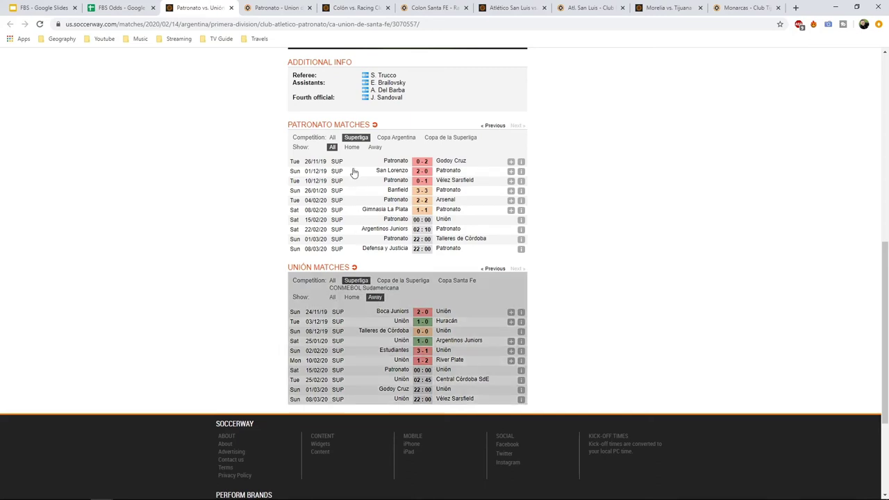
pyautogui.click(351, 147)
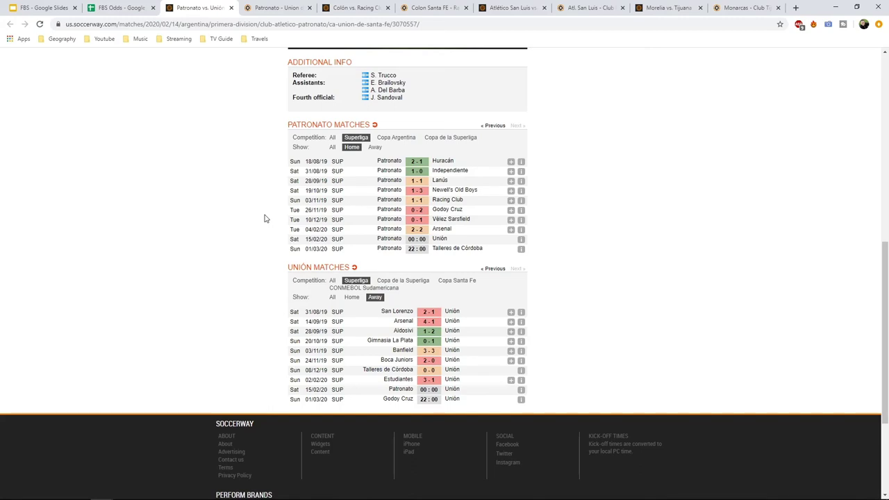
pyautogui.scroll(5, 270, 241)
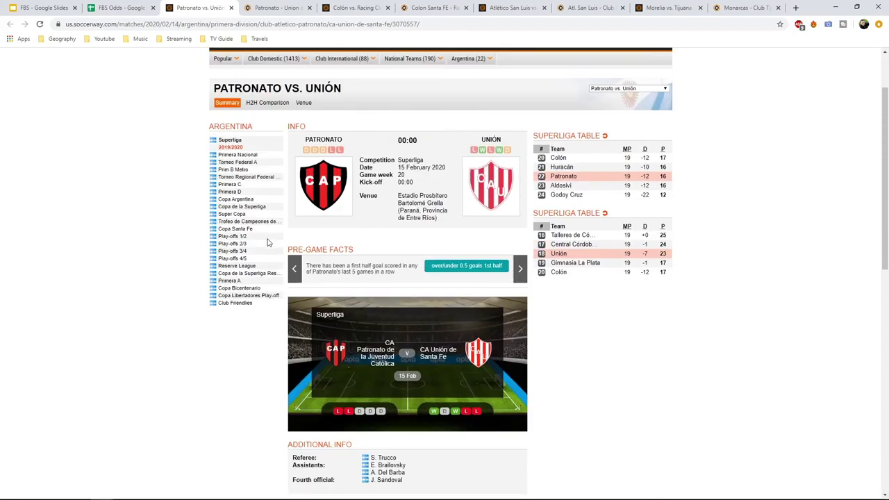
pyautogui.scroll(2, 268, 242)
pyautogui.click(231, 8)
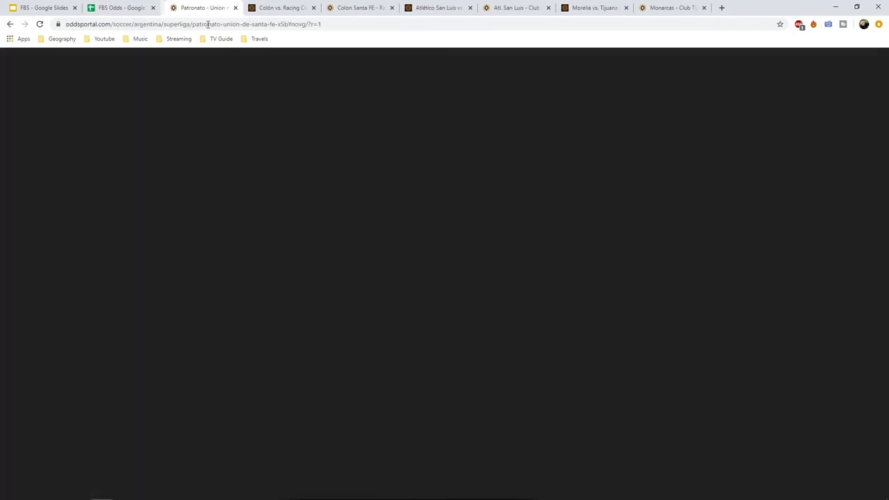
# Compare the Patronato row's calculated home-win odds with its bet and bookmaker odds in the FBS Odds spreadsheet, and close the match's OddsPortal page.
pyautogui.click(121, 8)
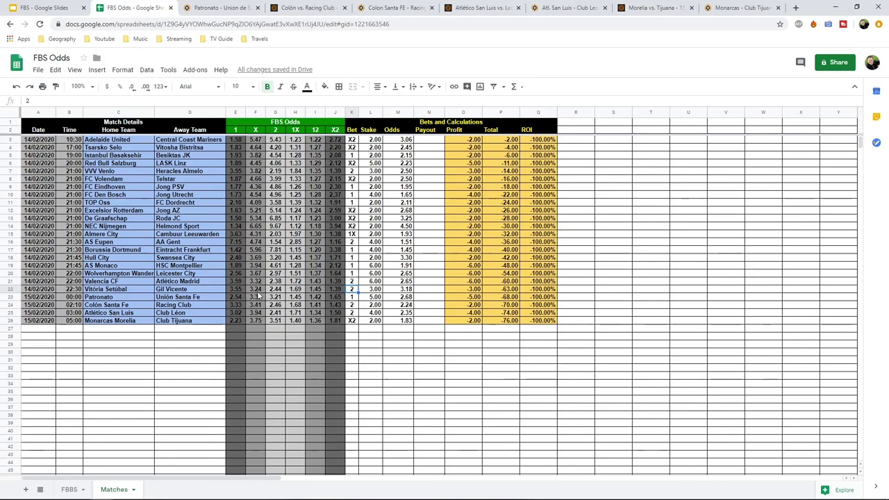
pyautogui.click(235, 297)
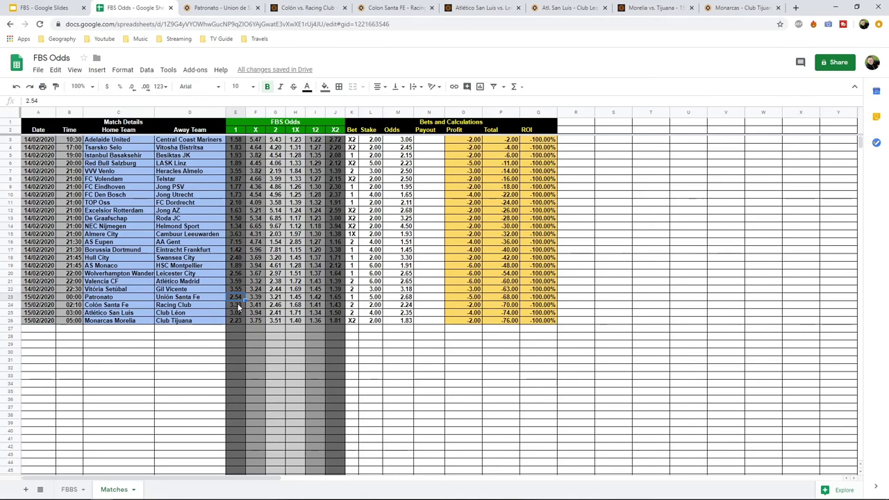
pyautogui.click(356, 298)
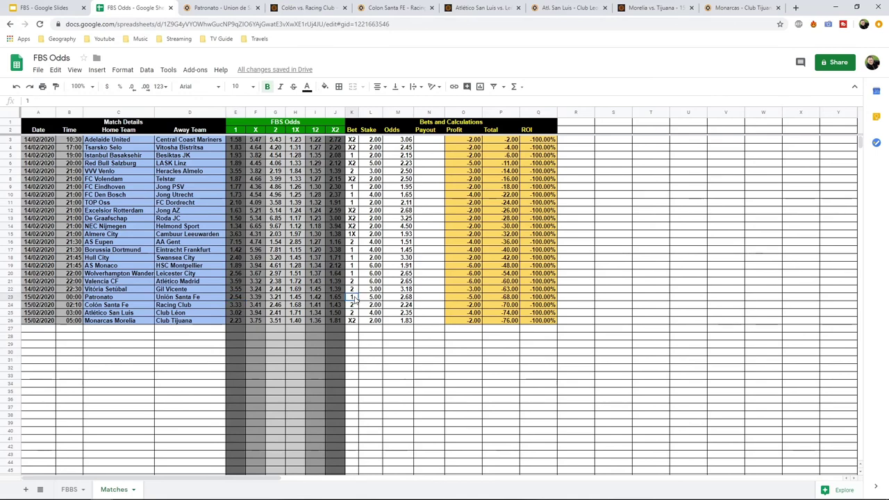
pyautogui.click(405, 297)
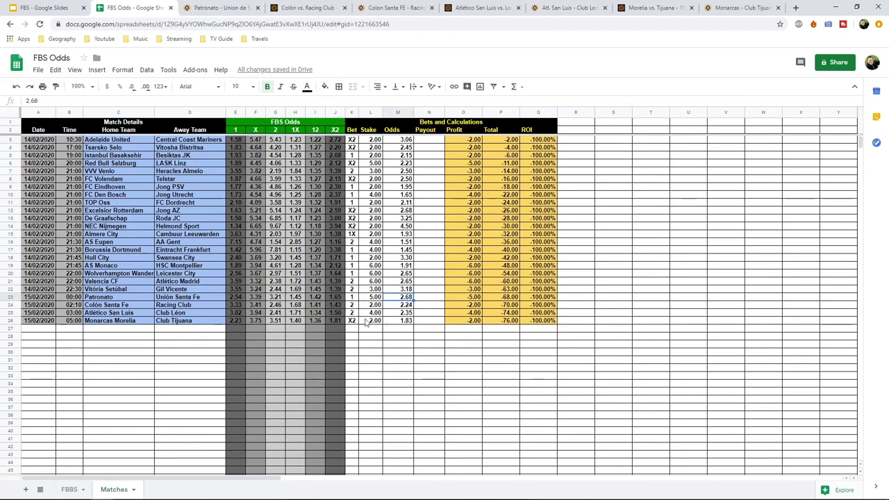
pyautogui.click(233, 8)
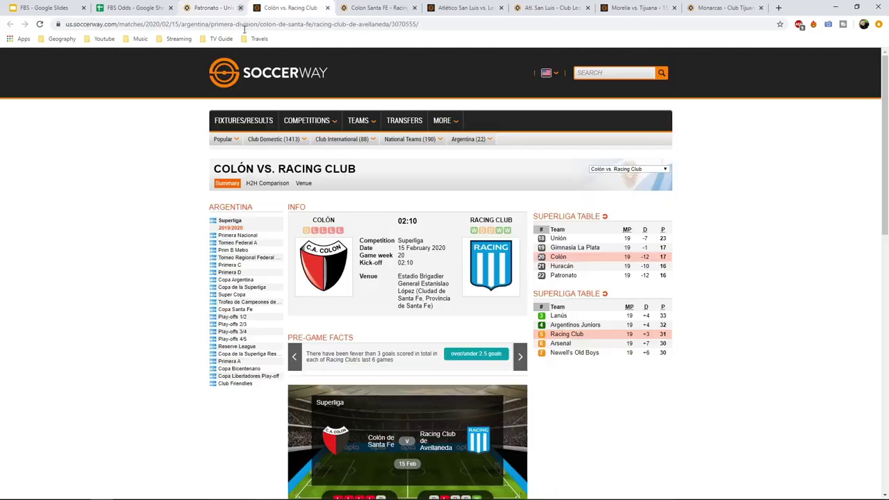
# Review Colón's home matches and Racing Club's away matches in the Superliga on the Soccerway match page.
pyautogui.click(257, 8)
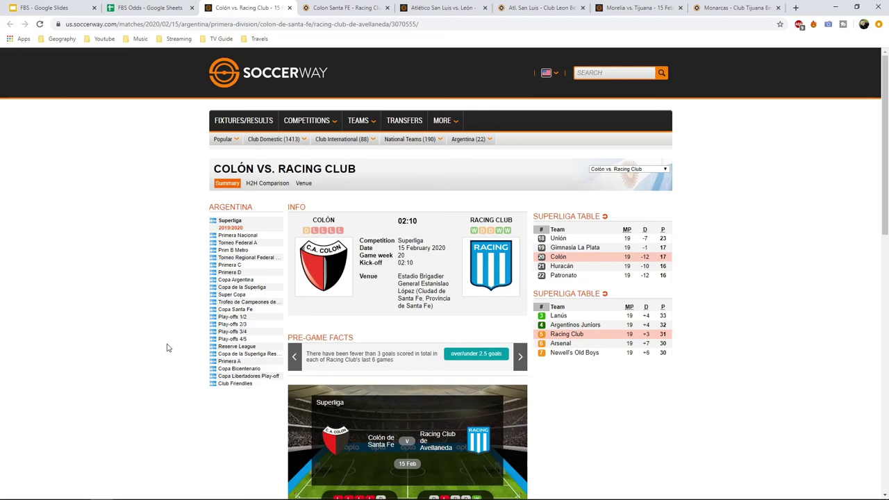
pyautogui.scroll(-6, 166, 348)
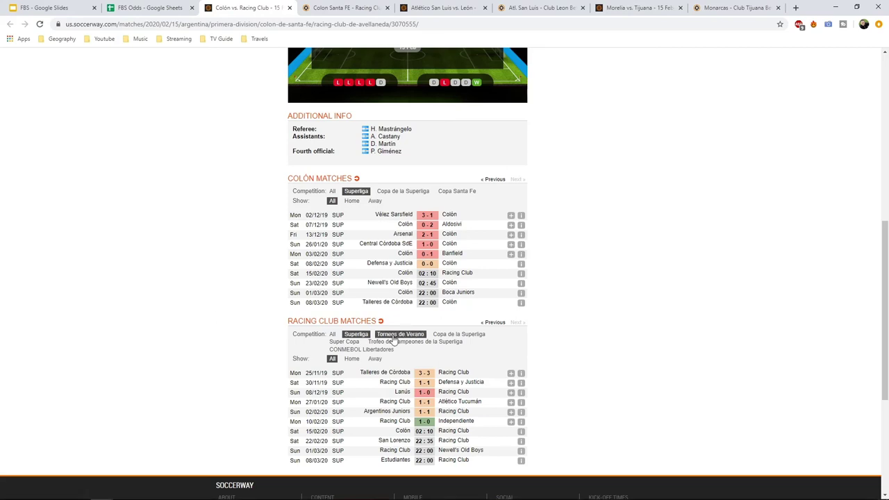
pyautogui.click(375, 359)
pyautogui.click(353, 201)
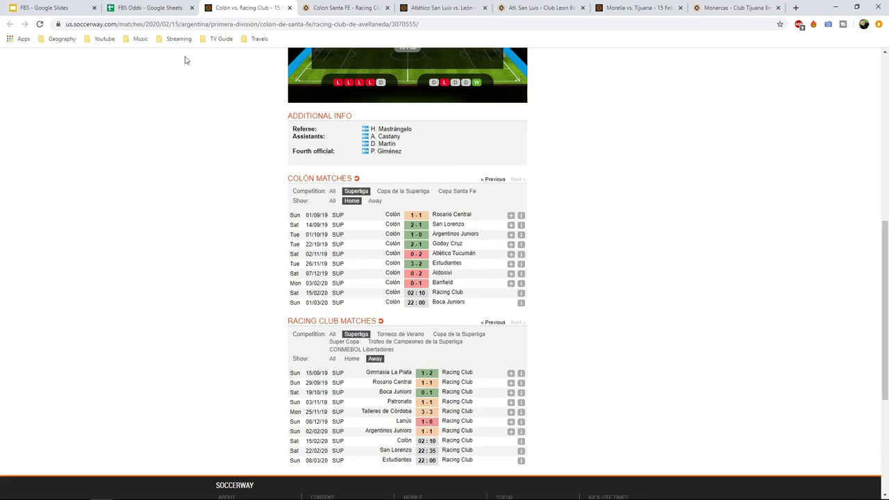
# Compare the Colón Santa Fe row's calculated home-win, draw and away-win odds in the FBS Odds spreadsheet.
pyautogui.click(170, 10)
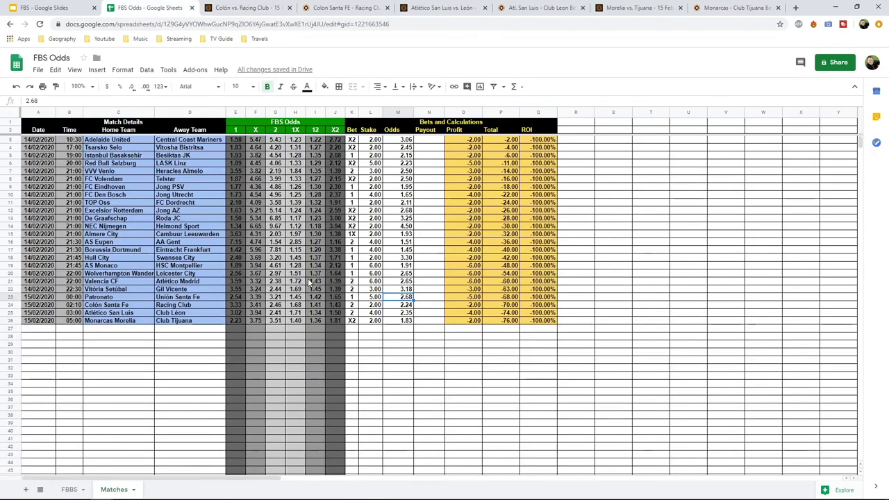
pyautogui.click(240, 306)
pyautogui.click(273, 307)
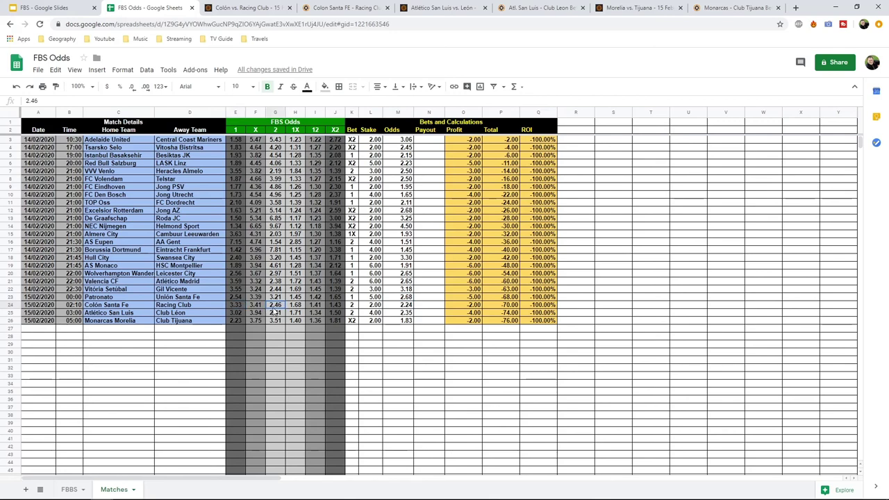
pyautogui.click(232, 307)
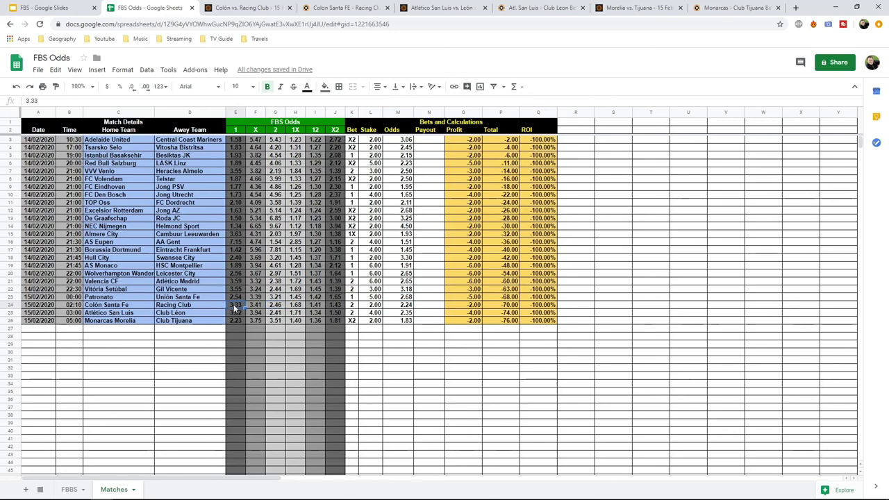
pyautogui.click(256, 307)
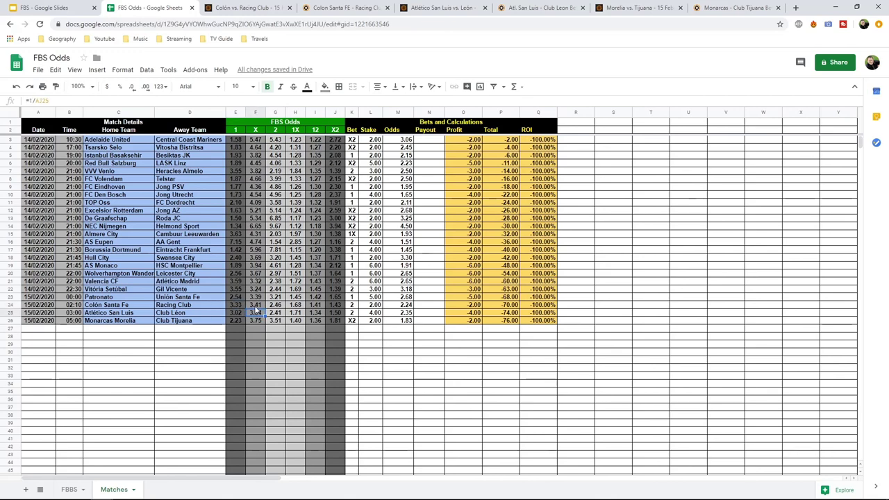
pyautogui.click(241, 306)
pyautogui.click(272, 308)
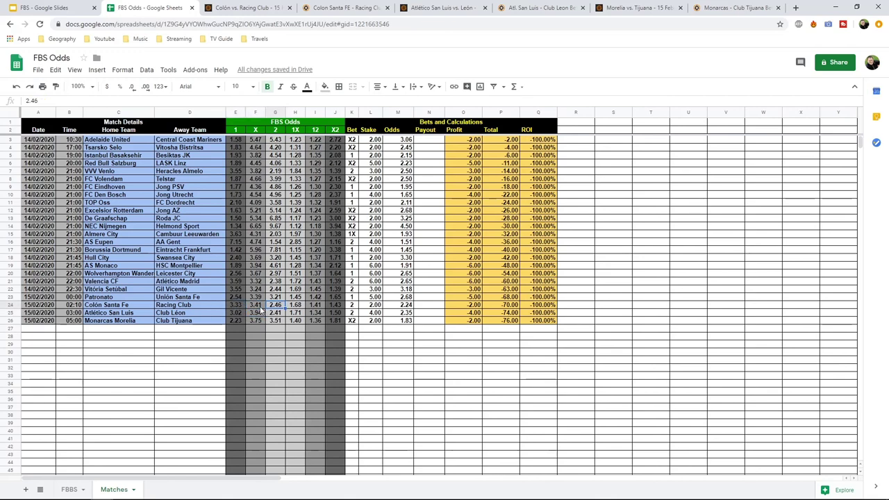
pyautogui.click(260, 309)
pyautogui.click(242, 309)
pyautogui.click(272, 309)
pyautogui.click(262, 309)
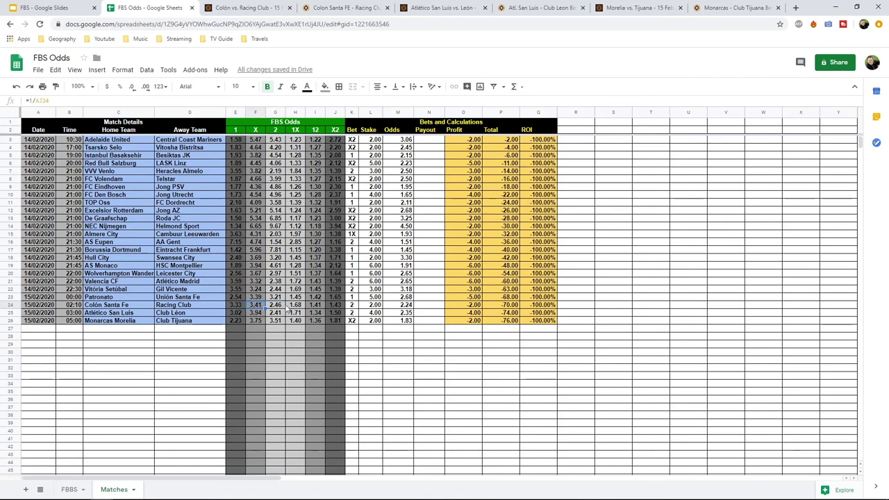
pyautogui.click(278, 308)
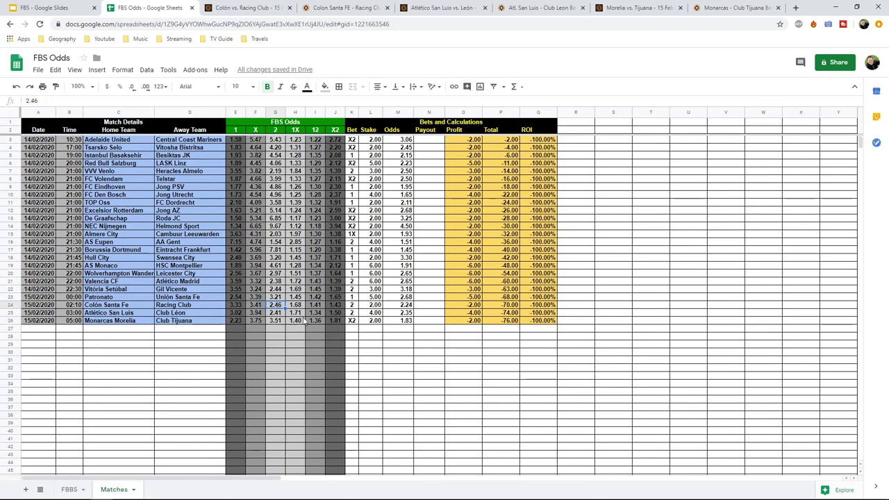
# Check the Colón Santa Fe row's bookmaker odds against its calculated away-win odds and the chosen bet.
pyautogui.click(401, 307)
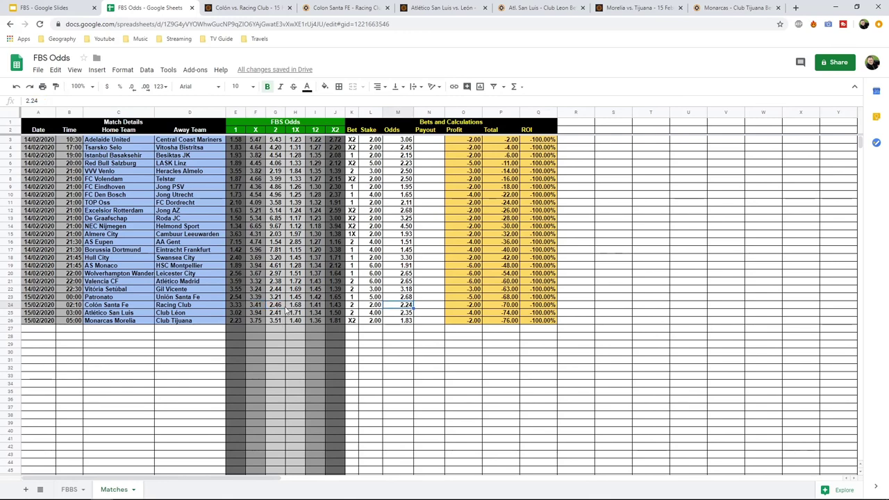
pyautogui.click(281, 306)
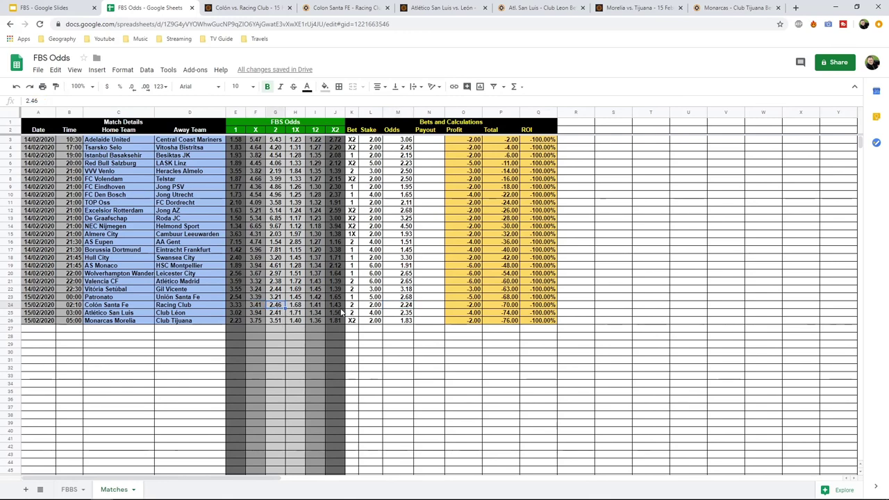
pyautogui.click(350, 305)
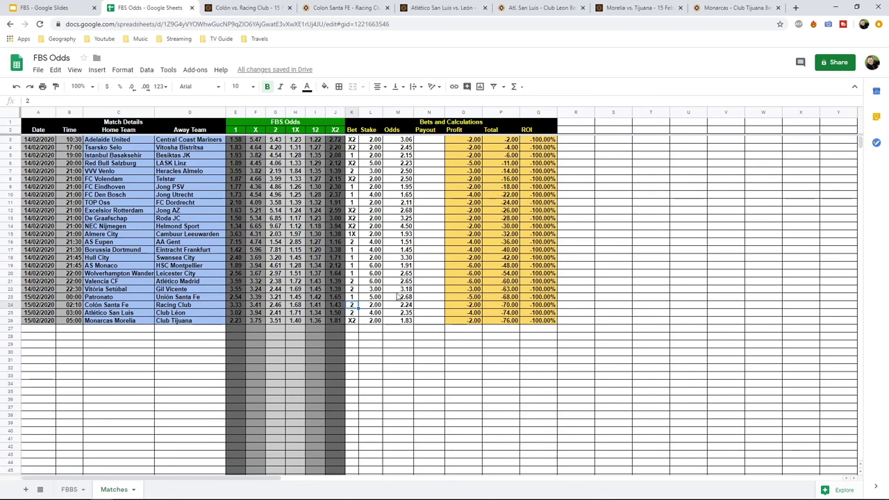
# Close the Colón vs. Racing Club match page, check the match's away-win odds on OddsPortal, and close that odds page.
pyautogui.click(256, 12)
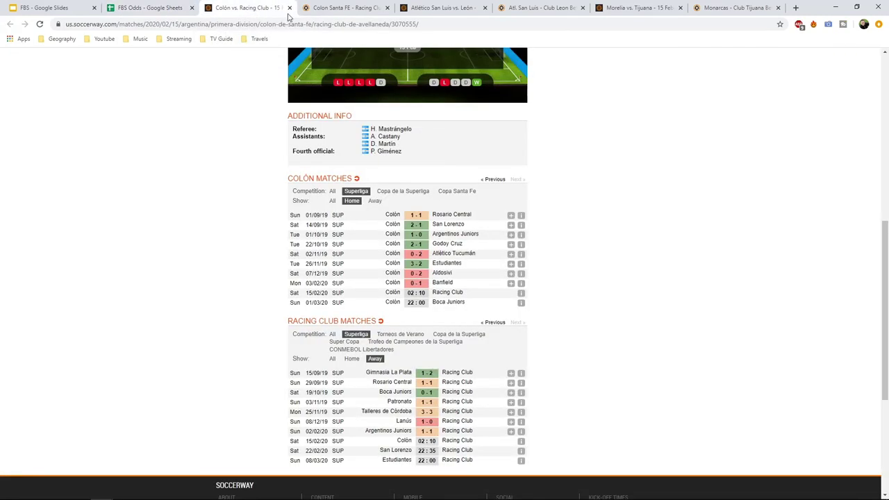
pyautogui.click(290, 7)
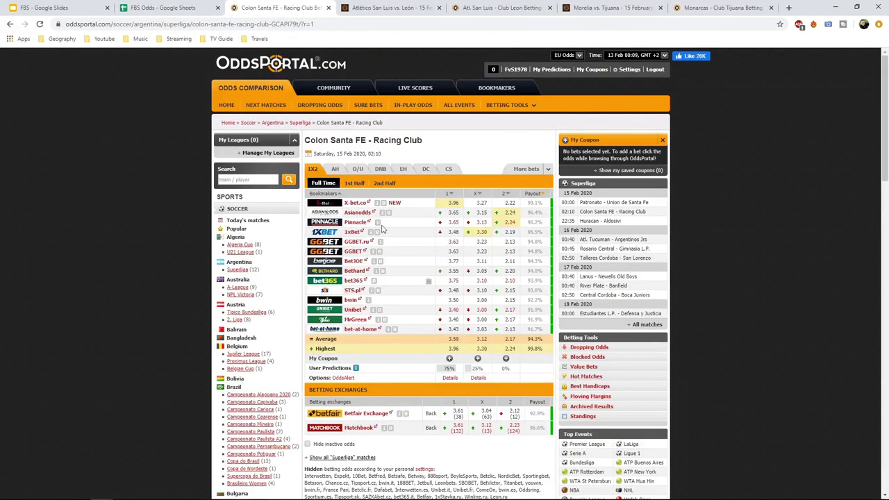
pyautogui.click(328, 7)
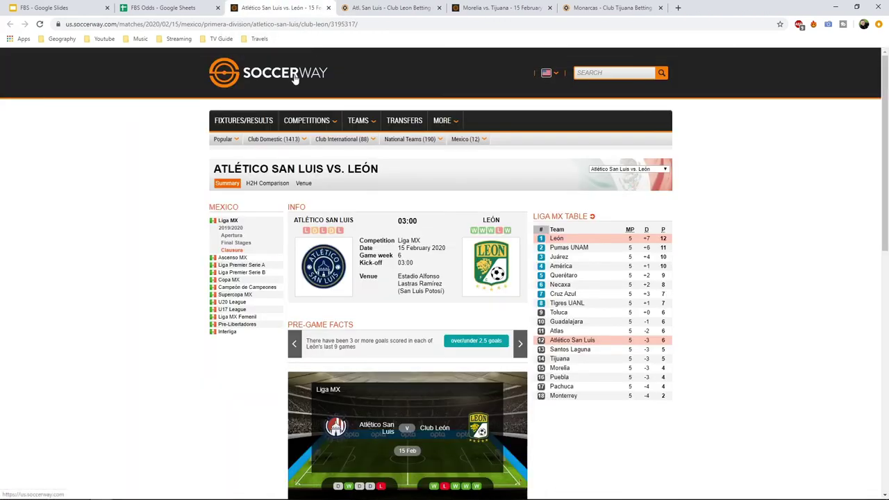
# Review both teams' recent Liga MX matches, León's away matches and Atlético San Luis's home matches on the match page.
pyautogui.moveTo(306, 121)
pyautogui.scroll(-3, 413, 277)
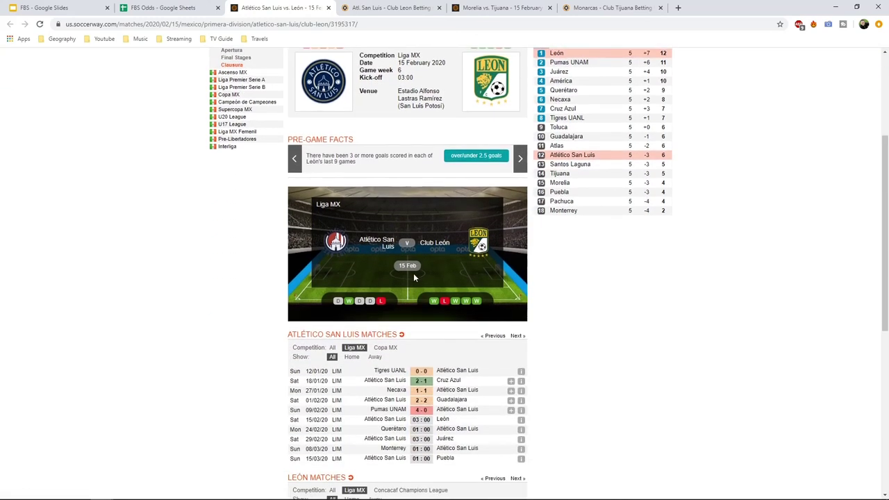
pyautogui.scroll(-2, 413, 276)
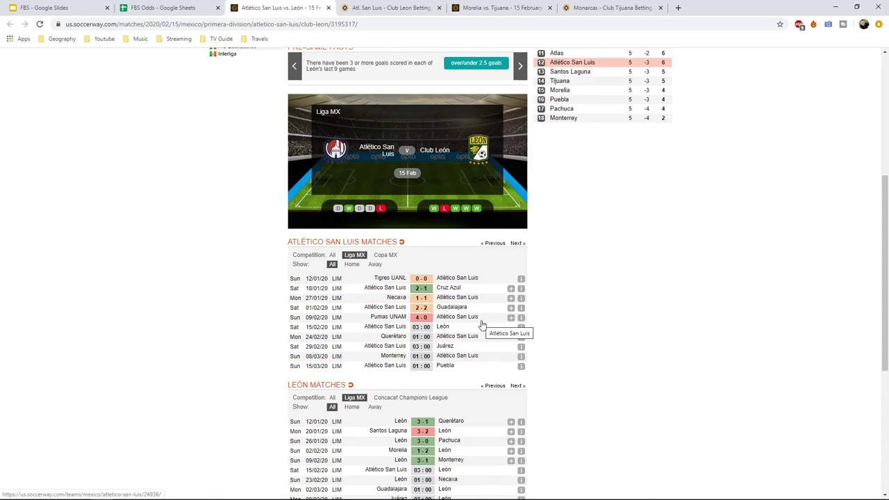
pyautogui.scroll(-2, 481, 323)
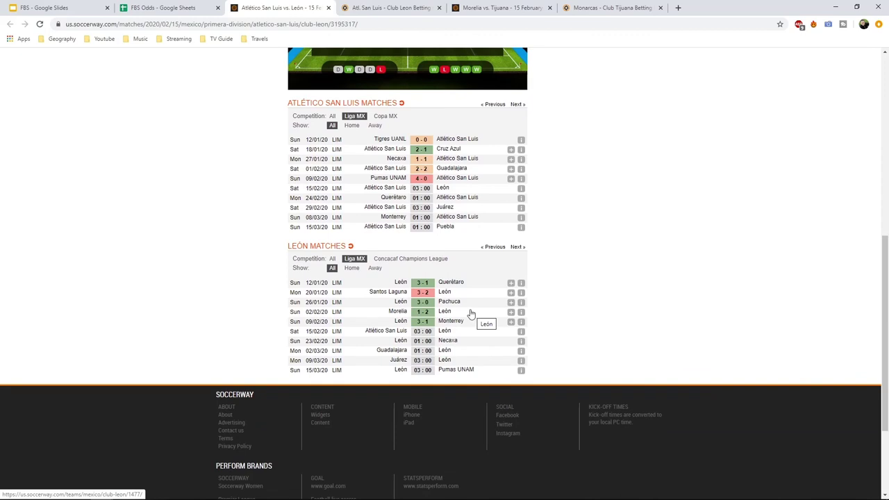
pyautogui.click(375, 268)
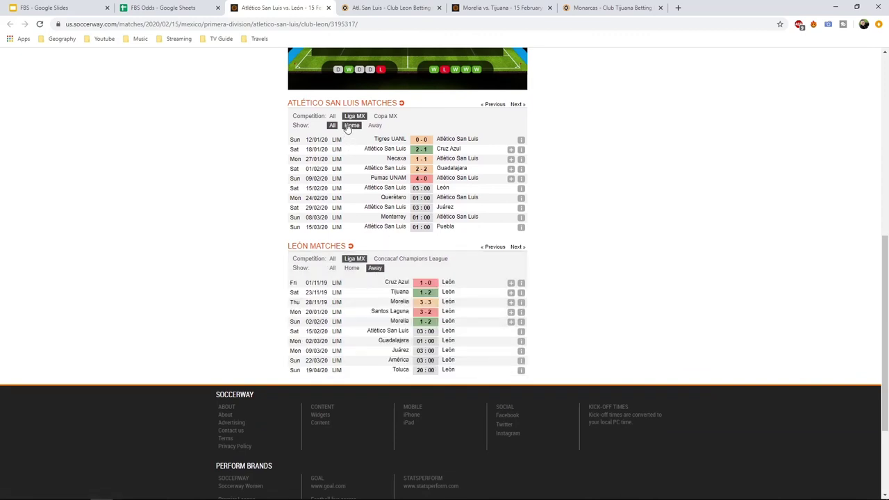
pyautogui.click(351, 126)
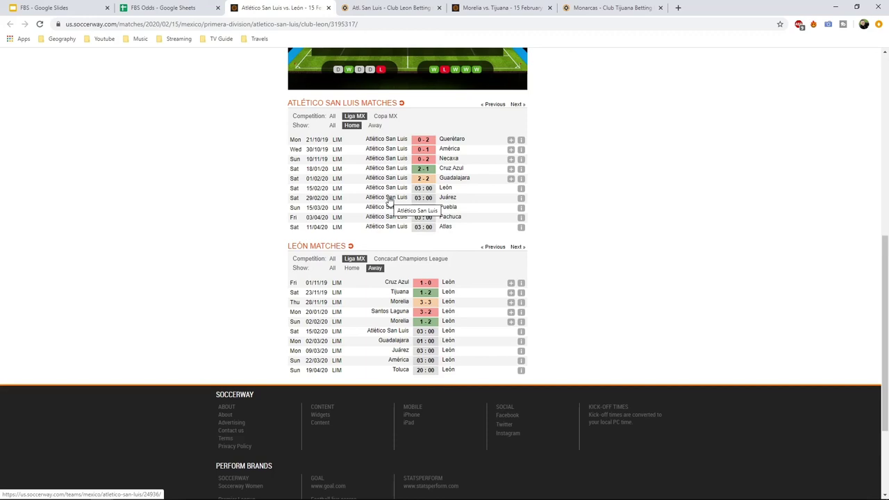
# Compare the Atlético San Luis row's calculated home-win and away-win odds with its bookmaker odds and bet in the FBS Odds spreadsheet.
pyautogui.click(180, 10)
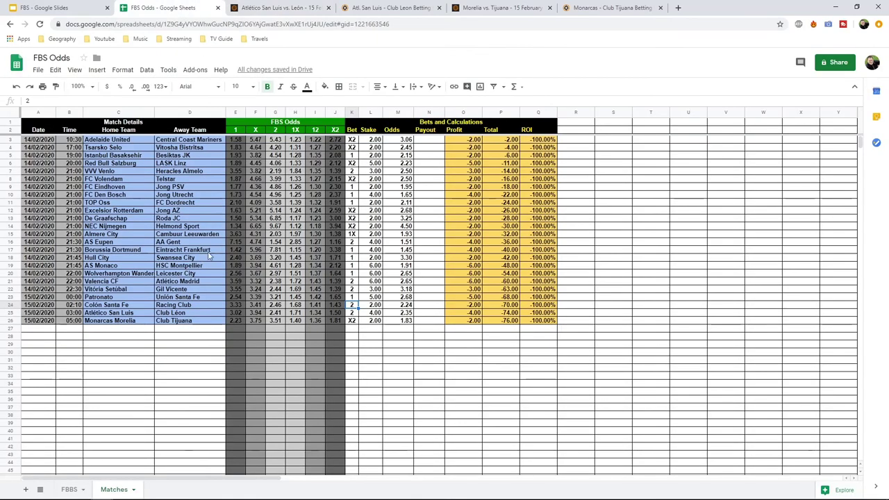
pyautogui.click(236, 310)
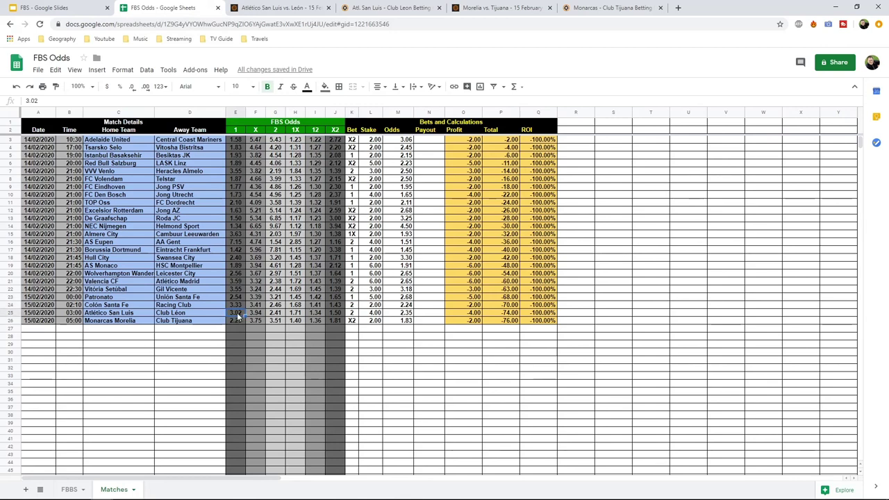
pyautogui.press('Right')
pyautogui.press('Right')
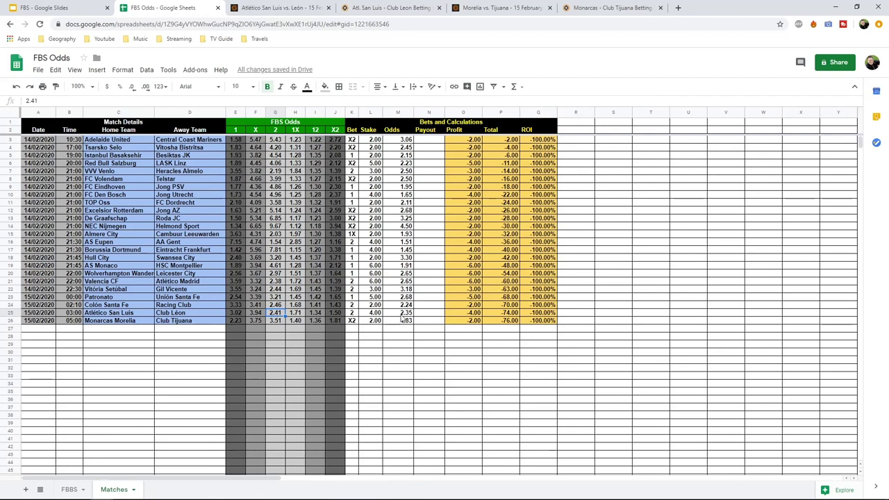
pyautogui.press('Right')
pyautogui.press('Right')
pyautogui.press('Right')
pyautogui.press('Right')
pyautogui.press('Right')
pyautogui.press('Right')
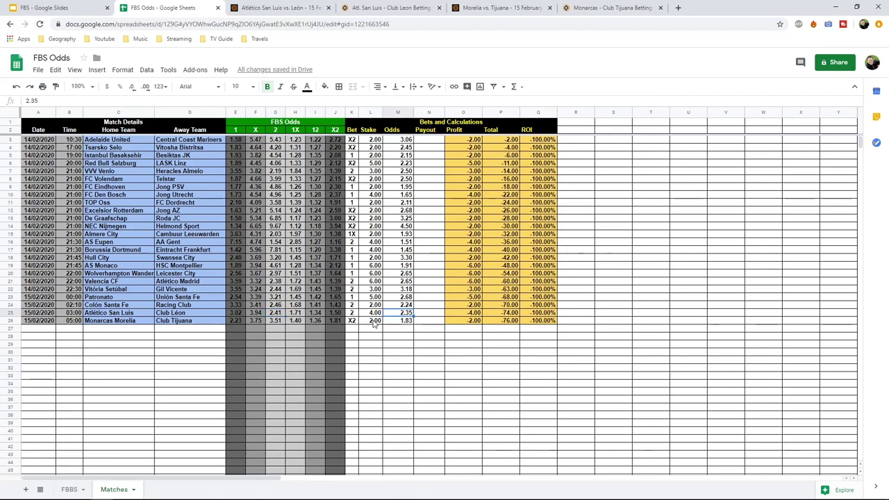
pyautogui.click(355, 314)
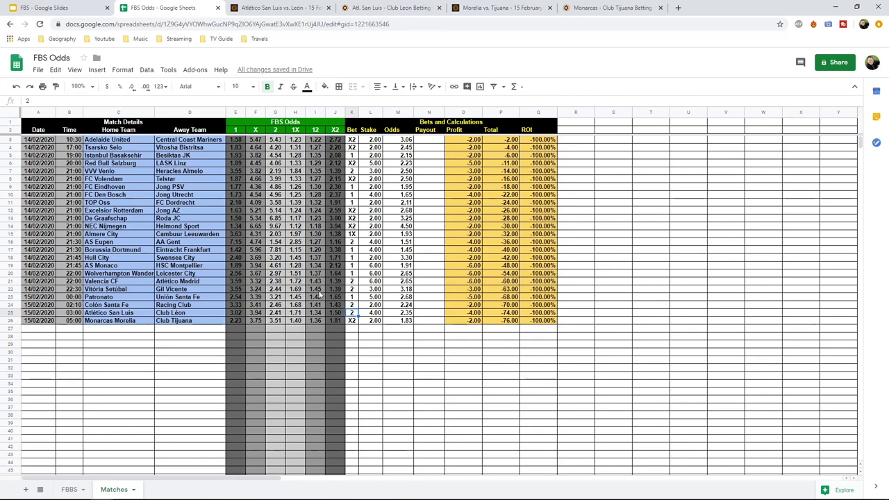
# Close the Atlético San Luis vs. León match page, check the match's away-win odds on OddsPortal, and close that odds page.
pyautogui.click(295, 9)
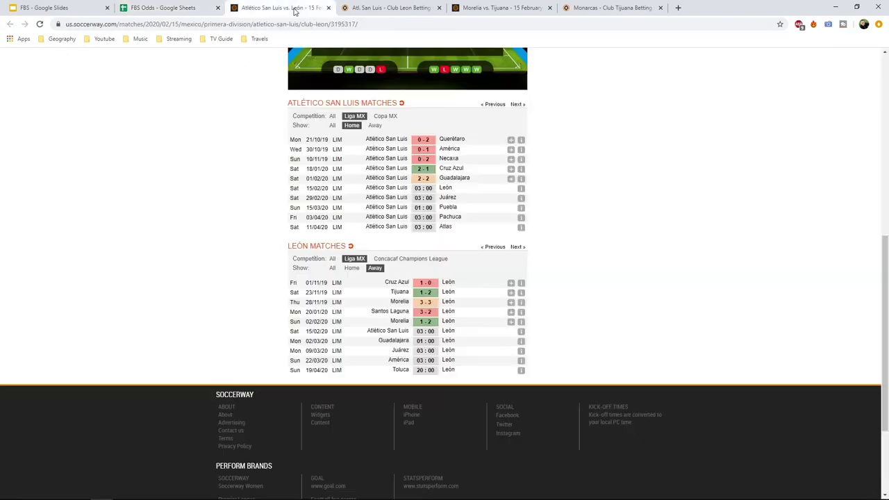
pyautogui.click(327, 7)
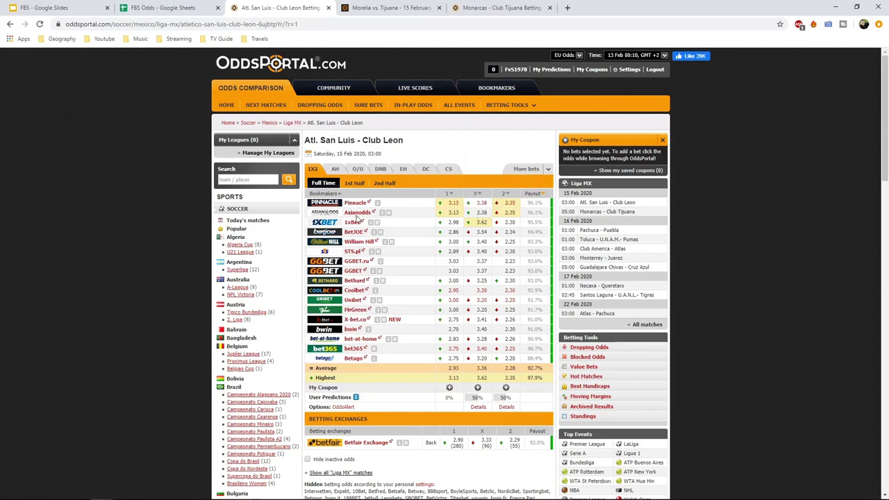
pyautogui.click(328, 8)
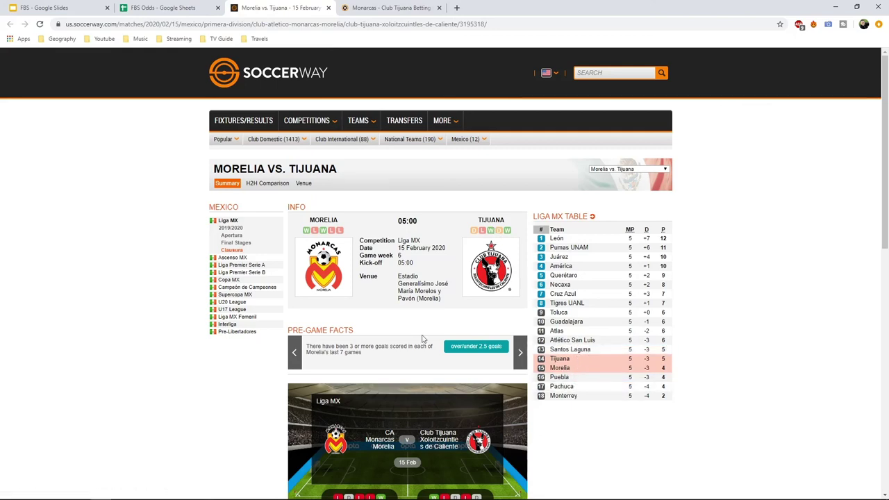
# Review Tijuana's away matches and Morelia's home matches in Liga MX on the match page, and close that page.
pyautogui.scroll(-5, 214, 344)
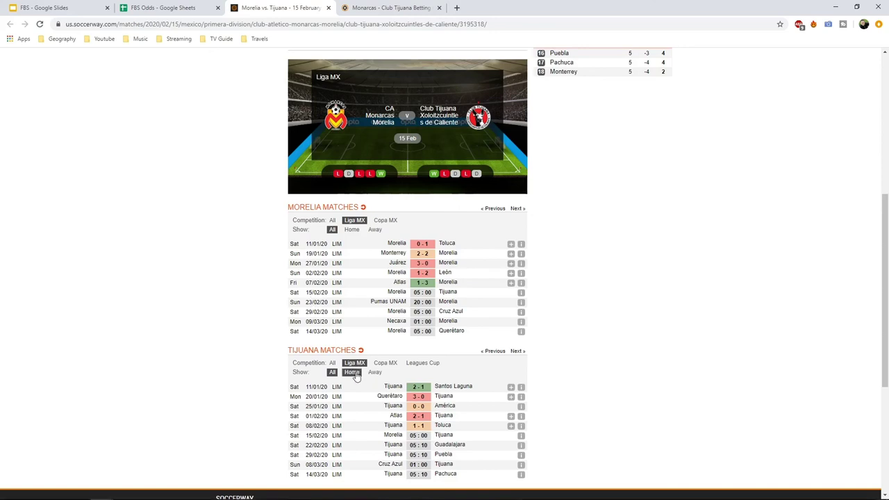
pyautogui.click(375, 373)
pyautogui.click(351, 229)
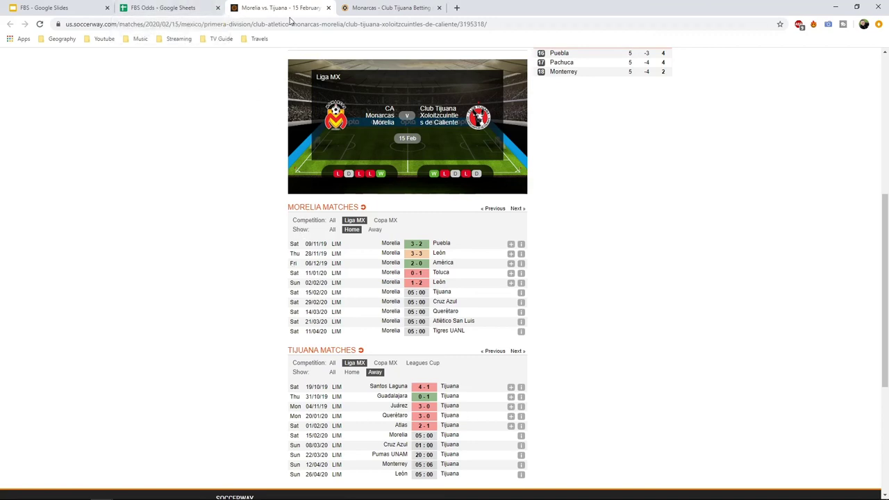
pyautogui.click(328, 7)
# Examine the Monarcas Morelia row's calculated home-win, draw and away-win odds in the FBS Odds spreadsheet.
pyautogui.click(184, 9)
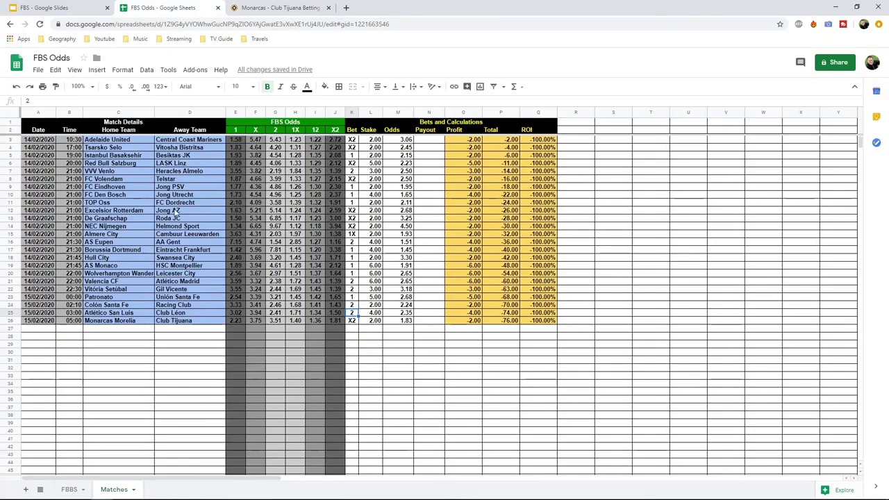
pyautogui.click(230, 319)
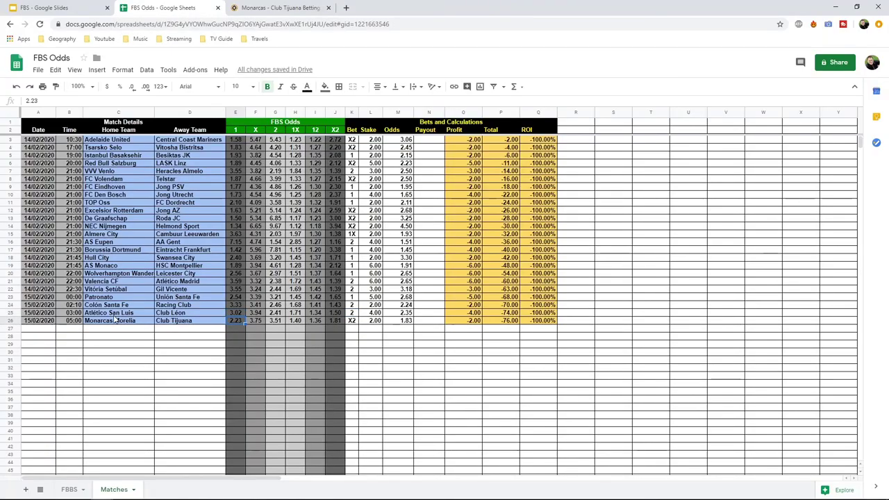
pyautogui.click(258, 322)
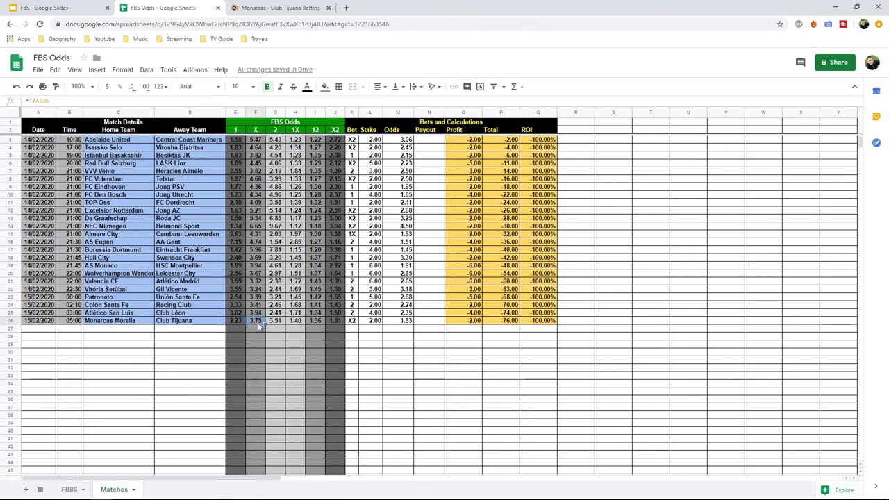
pyautogui.press('Right')
pyautogui.press('Right')
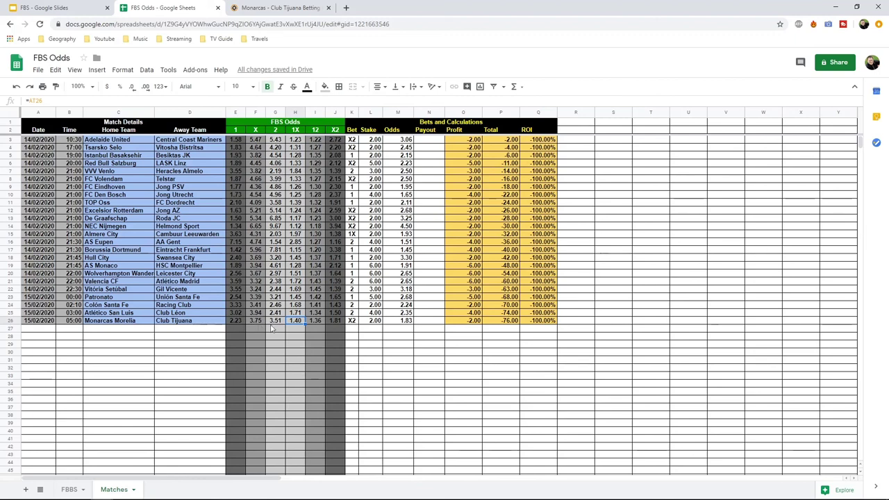
pyautogui.press('Left')
pyautogui.press('Left')
pyautogui.press('Right')
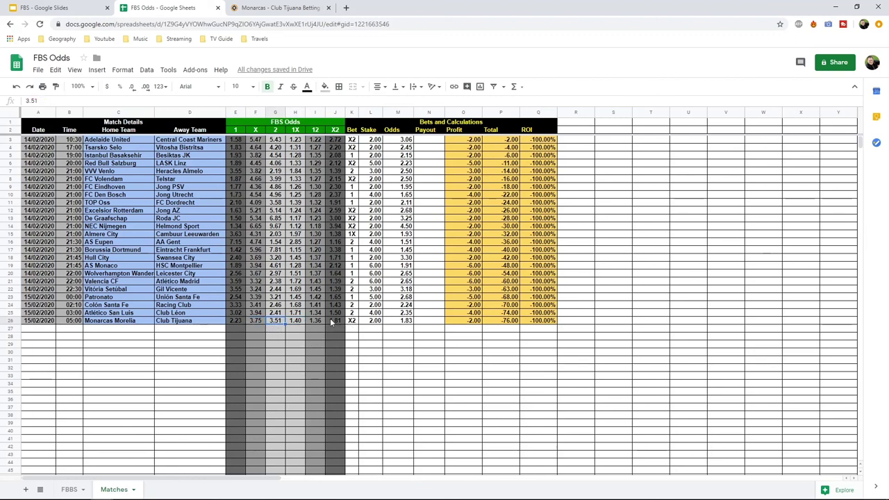
# Compare the Monarcas Morelia row's X2 bet and calculated odds with its bookmaker odds, check the double-chance odds on OddsPortal, and close that page.
pyautogui.click(349, 321)
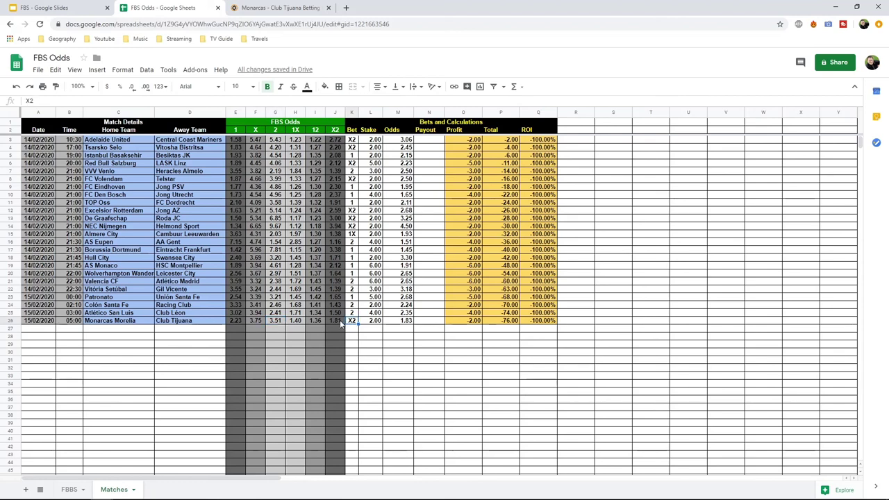
pyautogui.click(337, 320)
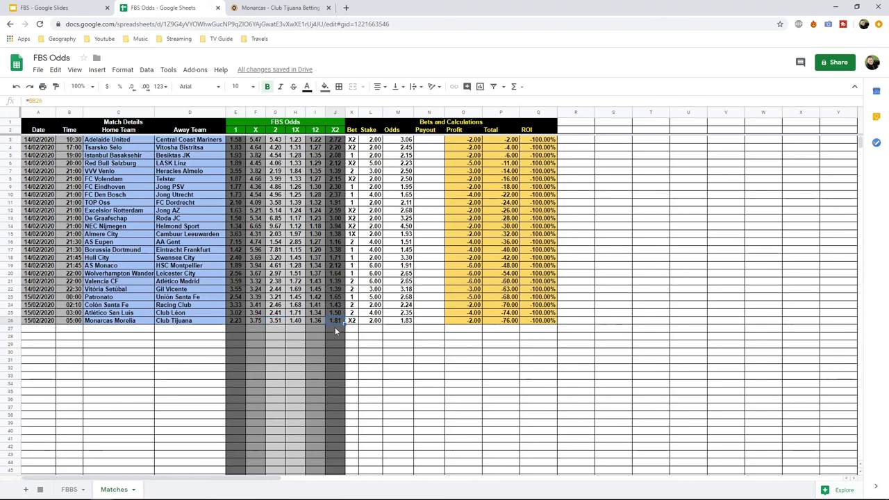
pyautogui.click(400, 322)
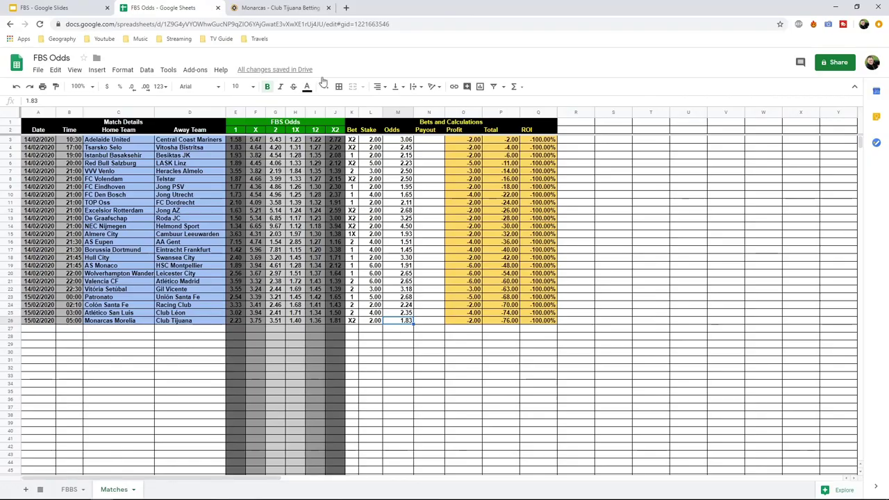
pyautogui.click(285, 8)
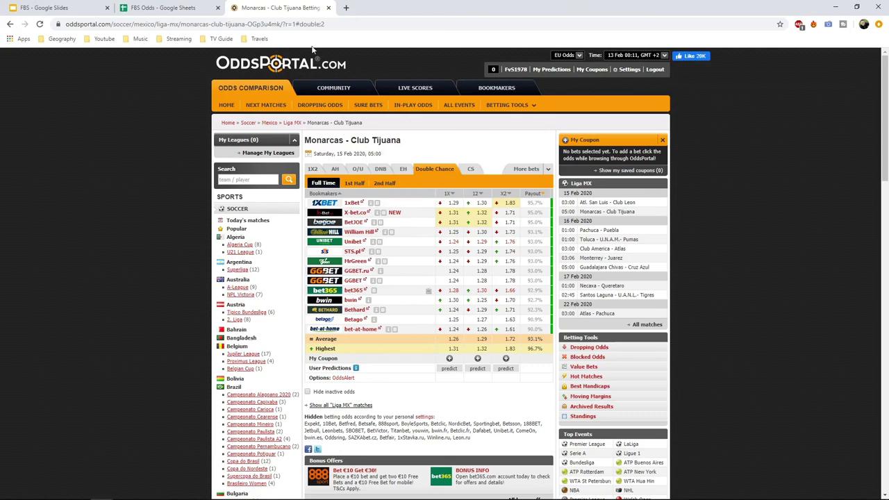
pyautogui.hotkey('ctrl', 'w')
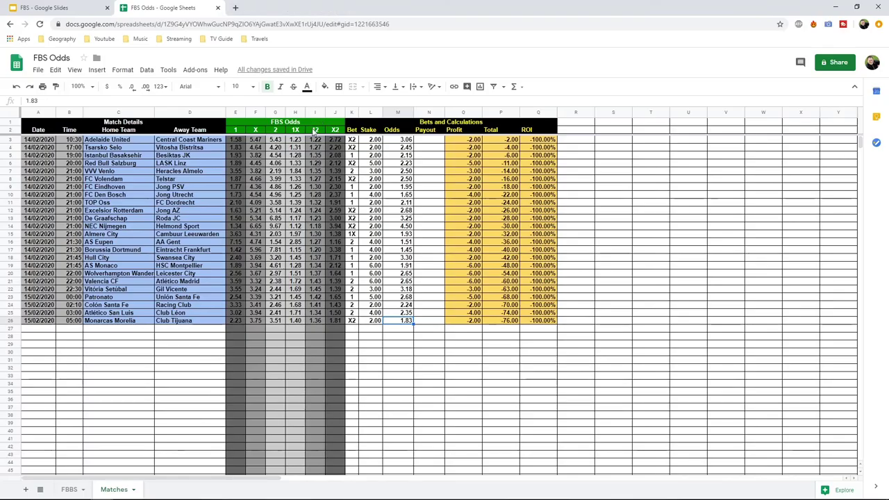